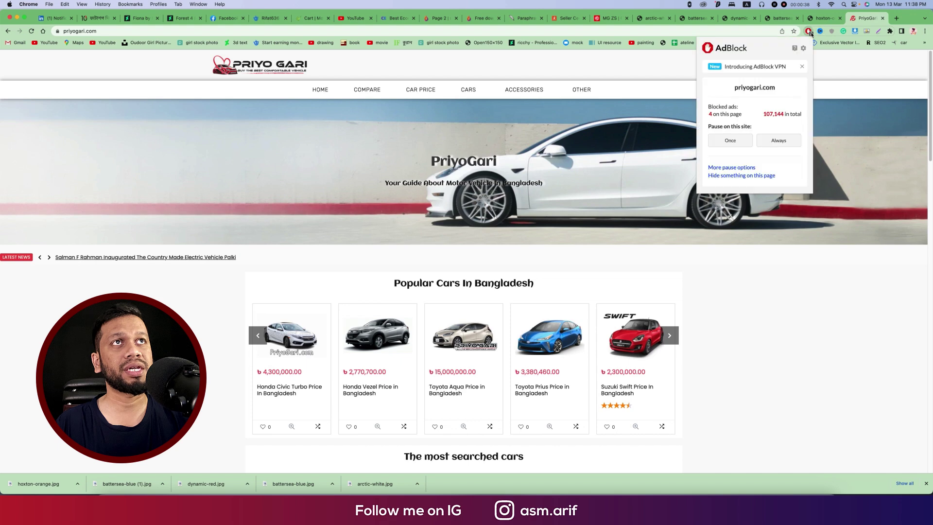
Pause AdBlock on priyogari.com and inspect the header banner ad's code in Chrome.
{"action": "left_click", "coordinate": [764, 144]}
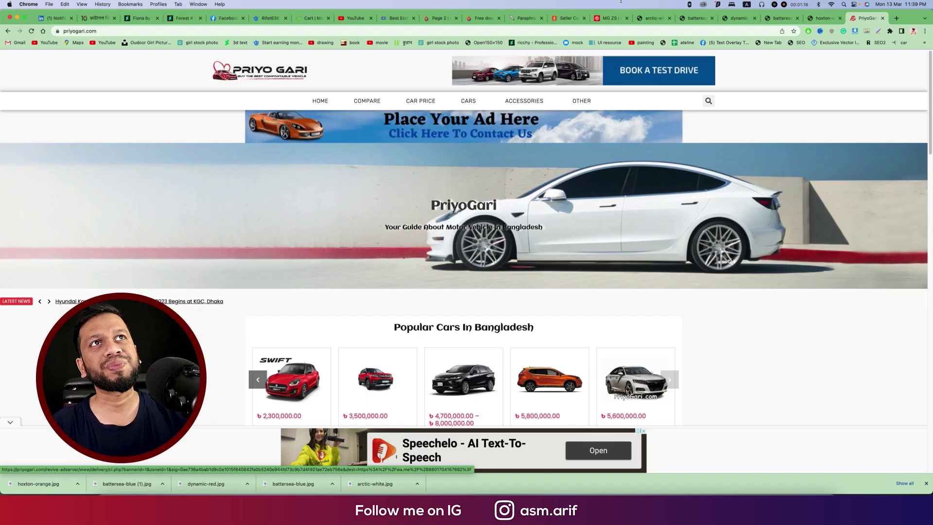
{"action": "right_click", "coordinate": [631, 68]}
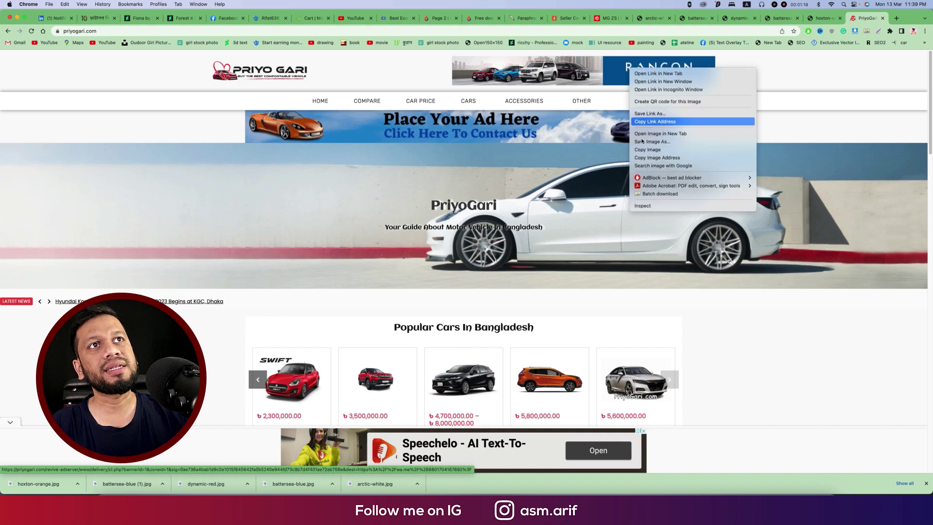
{"action": "left_click", "coordinate": [656, 206]}
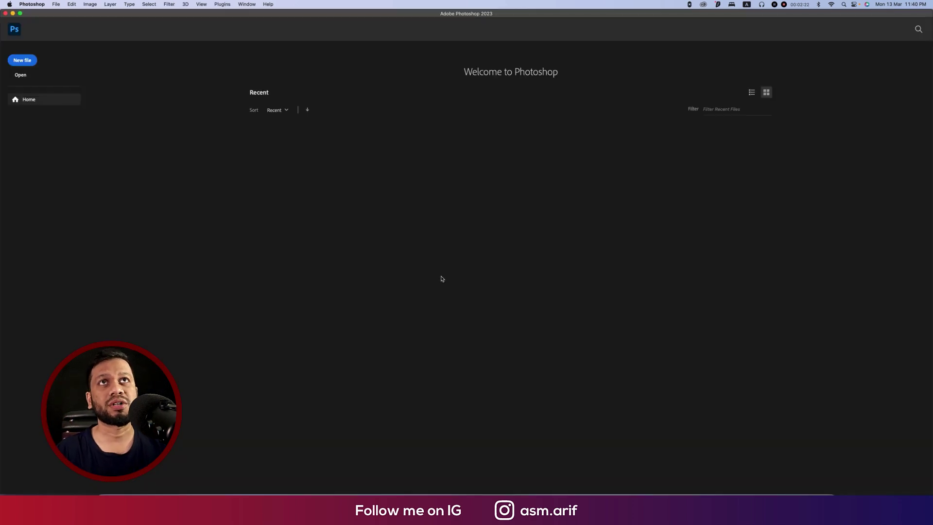
Start a new Photoshop document, checking the header banner's code in Chrome along the way.
{"action": "left_click", "coordinate": [27, 60]}
{"action": "left_click_drag", "start_coordinate": [98, 92], "coordinate": [193, 81]}
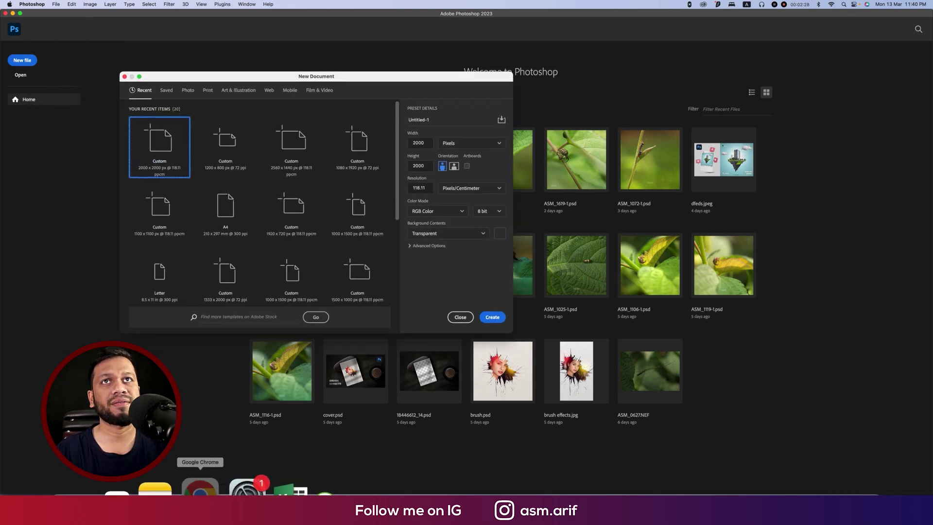
{"action": "left_click", "coordinate": [200, 492]}
{"action": "right_click", "coordinate": [477, 65]}
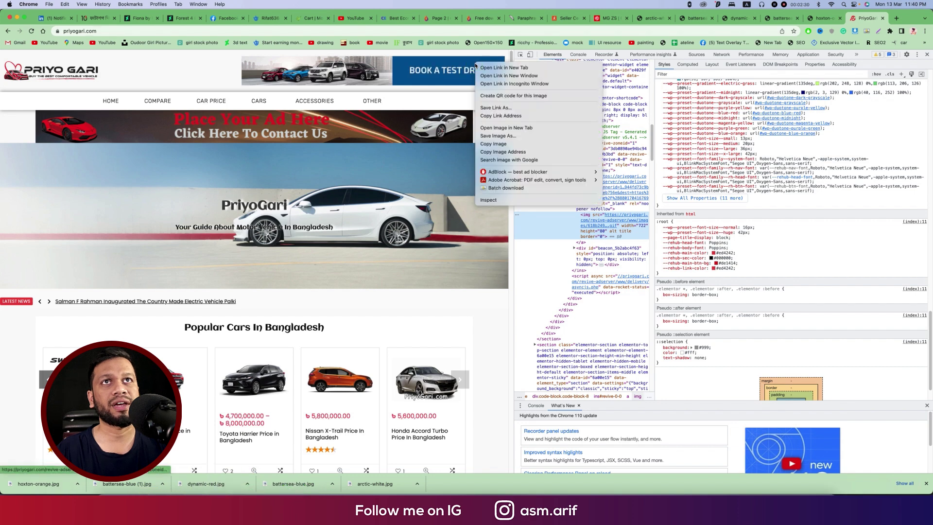
{"action": "left_click", "coordinate": [491, 201]}
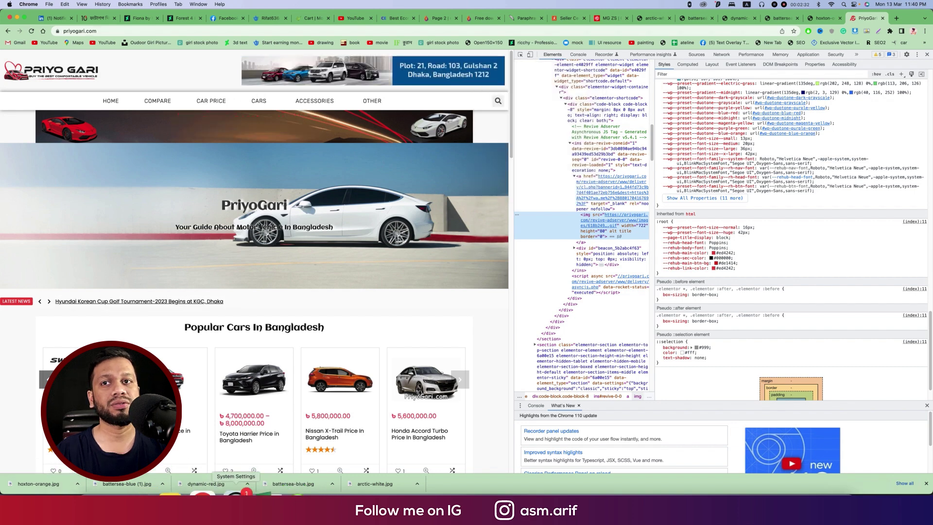
{"action": "mouse_move", "coordinate": [484, 490]}
{"action": "left_click", "coordinate": [437, 491]}
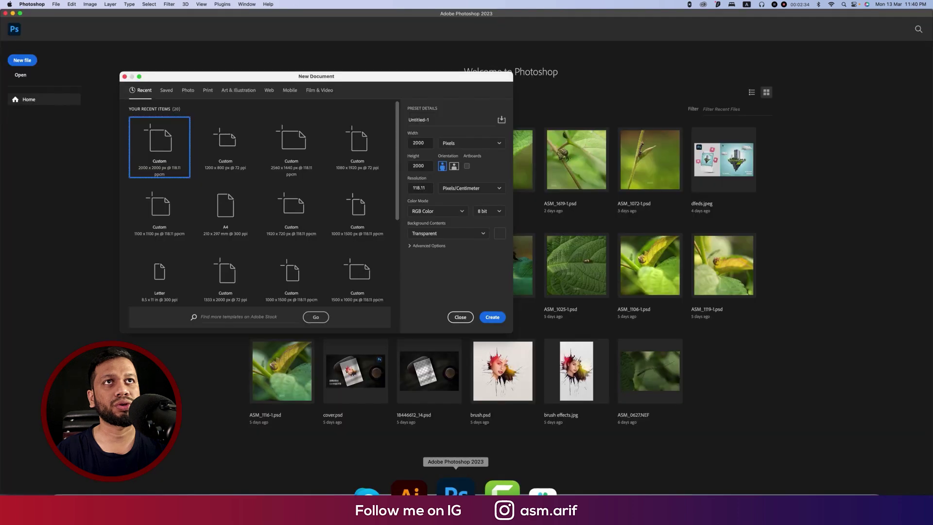
Create a transparent 722 × 80 px banner document at 100 pixels/cm.
{"action": "double_click", "coordinate": [419, 143]}
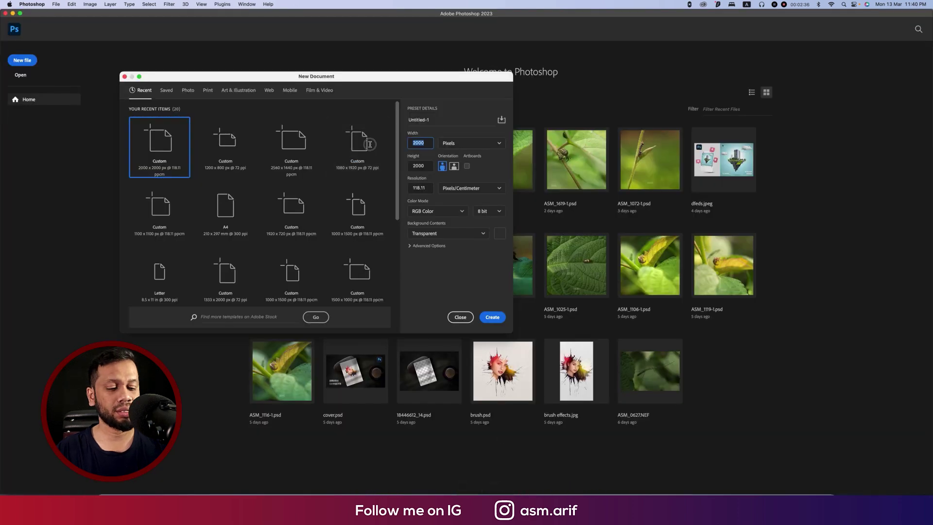
{"action": "type", "text": "722"}
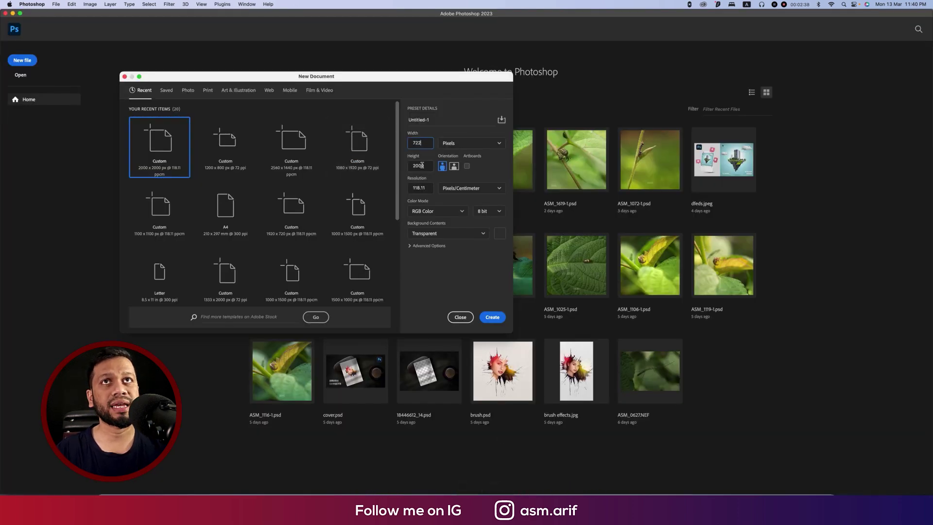
{"action": "key", "text": "Tab"}
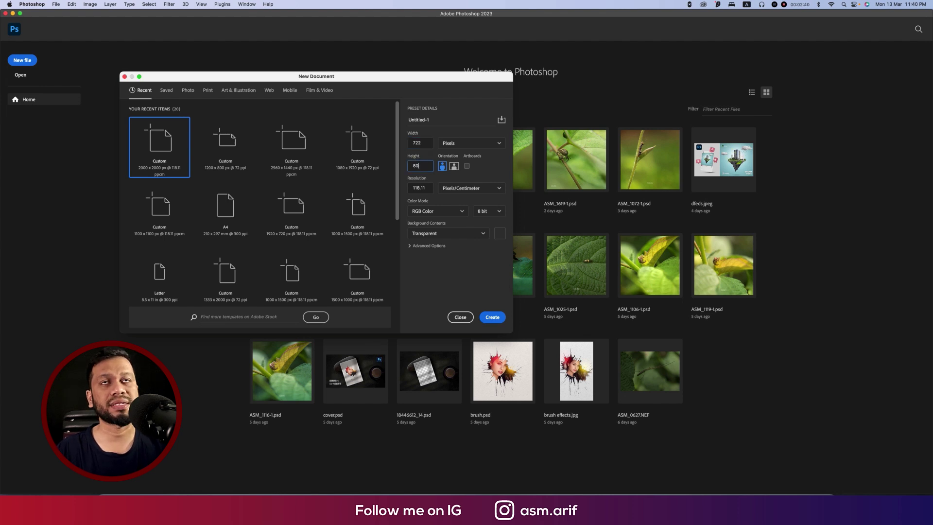
{"action": "type", "text": "80"}
{"action": "key", "text": "Tab"}
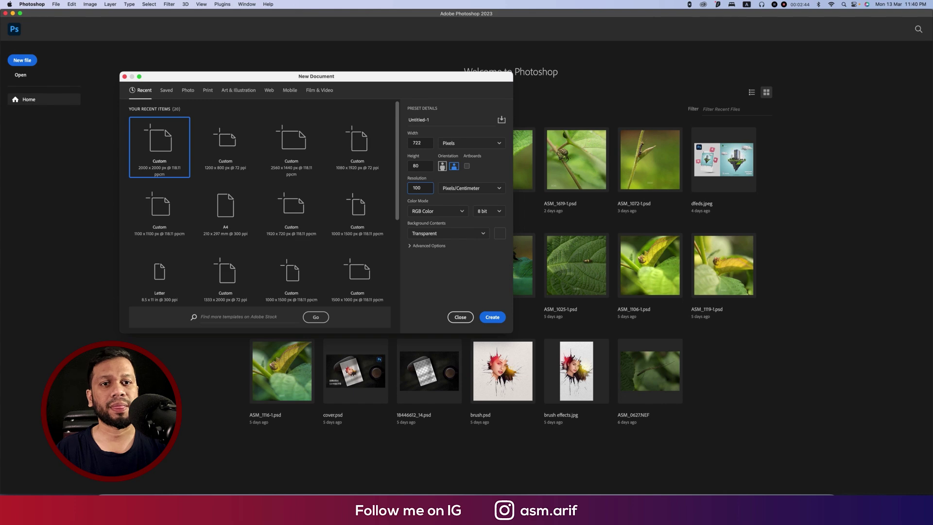
{"action": "key", "text": "Return"}
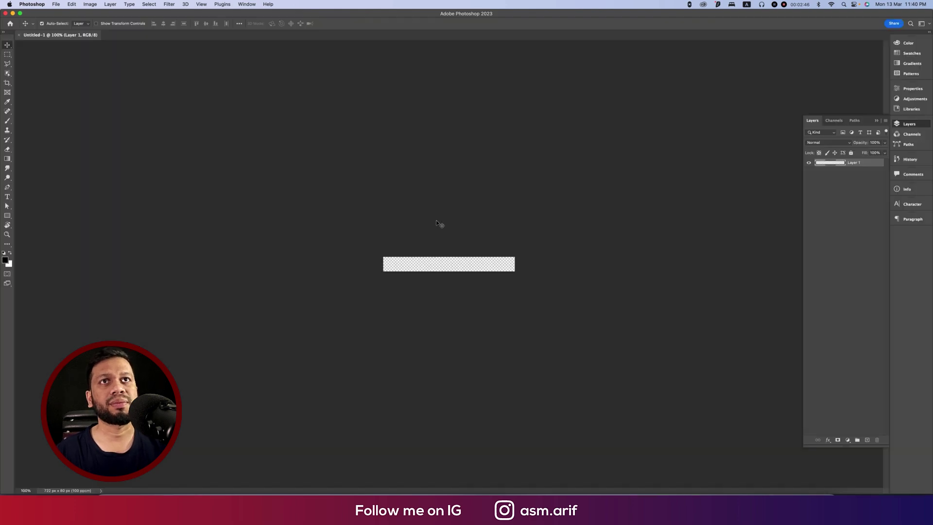
{"action": "scroll", "coordinate": [480, 264], "scroll_direction": "up", "scroll_amount": 5}
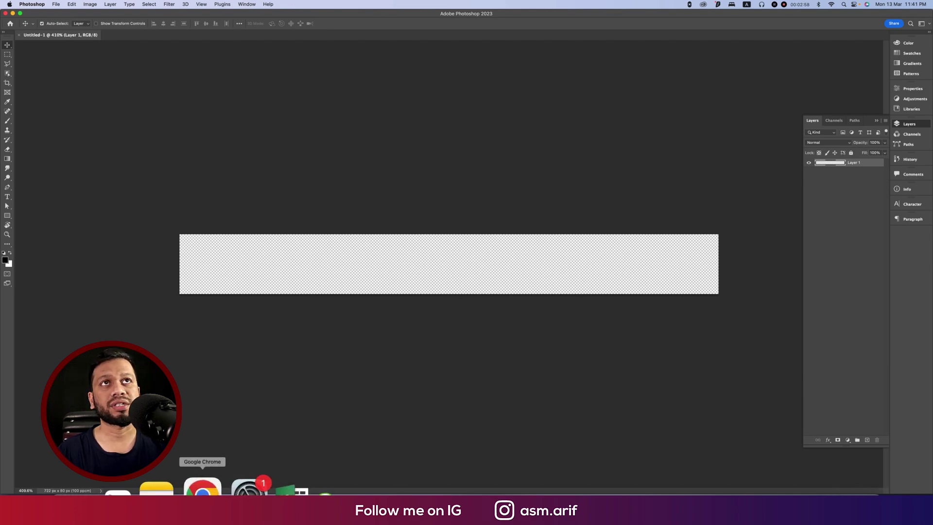
{"action": "left_click", "coordinate": [200, 494]}
Review the downloaded orange and white MG ZS car images in Chrome.
{"action": "left_click", "coordinate": [818, 20]}
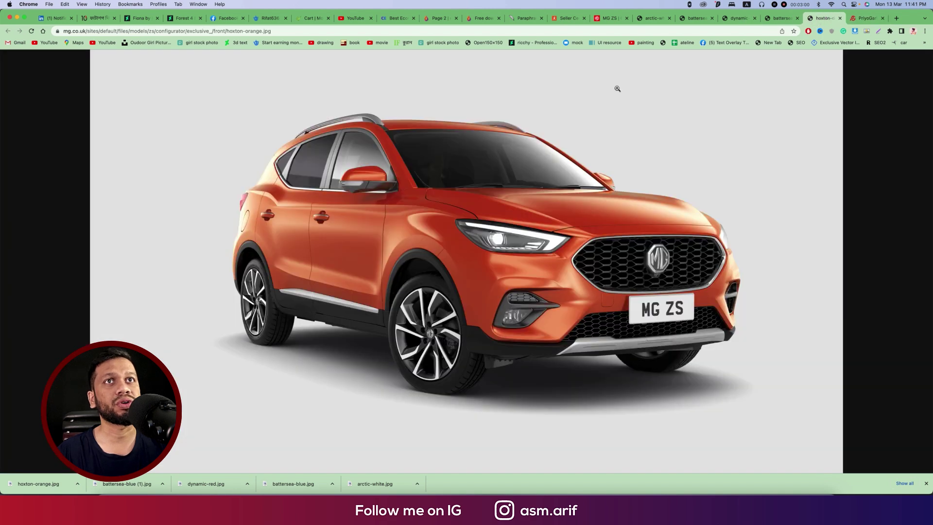
{"action": "right_click", "coordinate": [561, 216]}
{"action": "left_click", "coordinate": [540, 189]}
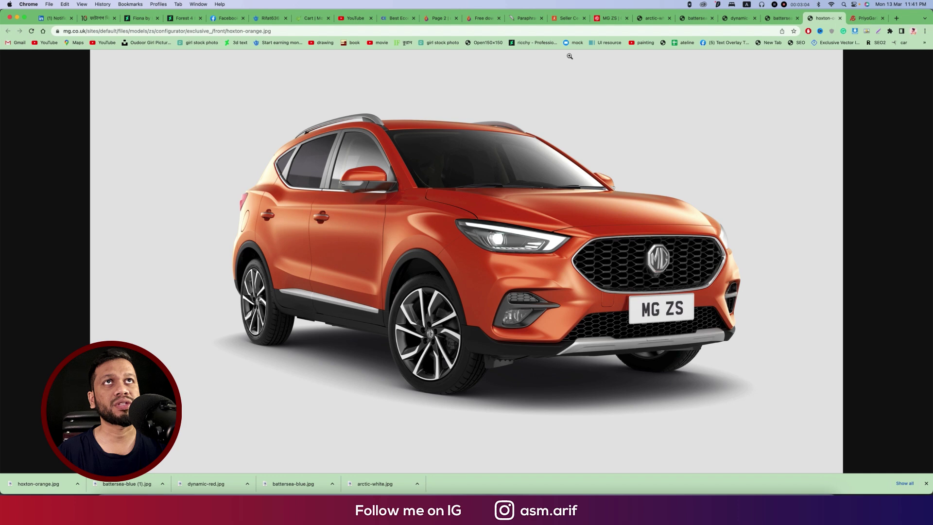
{"action": "left_click", "coordinate": [612, 19]}
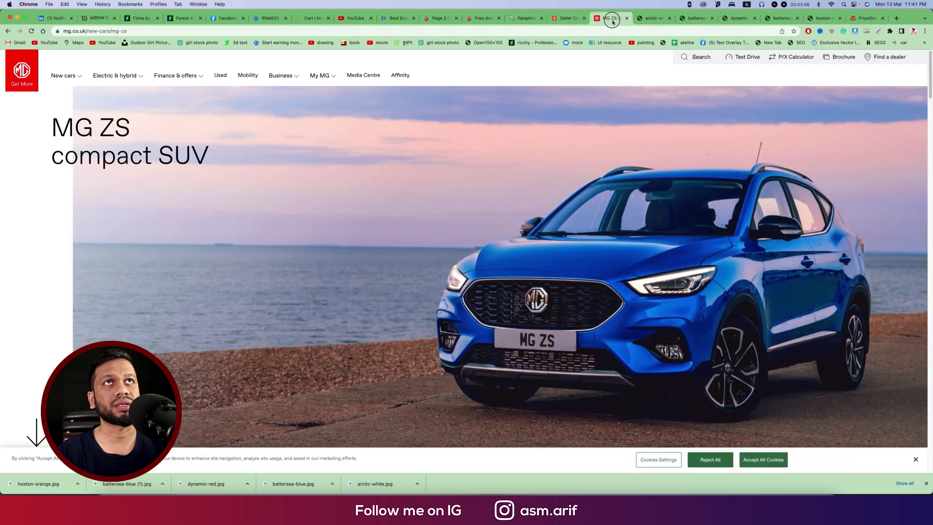
{"action": "left_click", "coordinate": [651, 18]}
Search Google for 'road' in a new tab.
{"action": "mouse_move", "coordinate": [449, 490]}
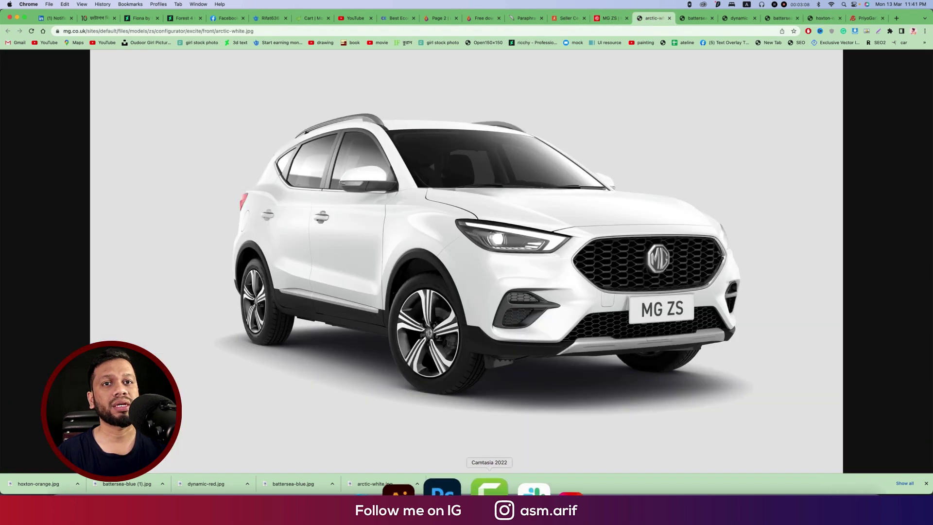
{"action": "left_click", "coordinate": [897, 18]}
{"action": "left_click", "coordinate": [772, 32]}
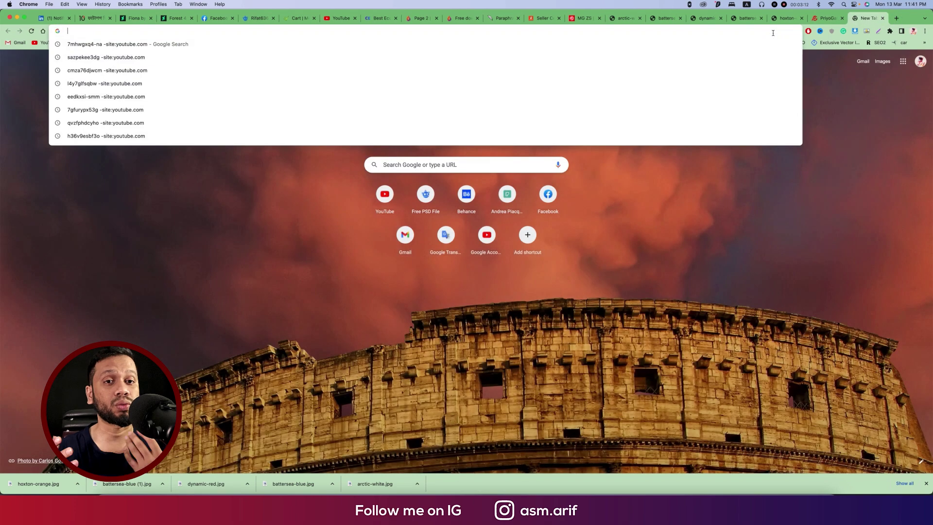
{"action": "type", "text": "roa"}
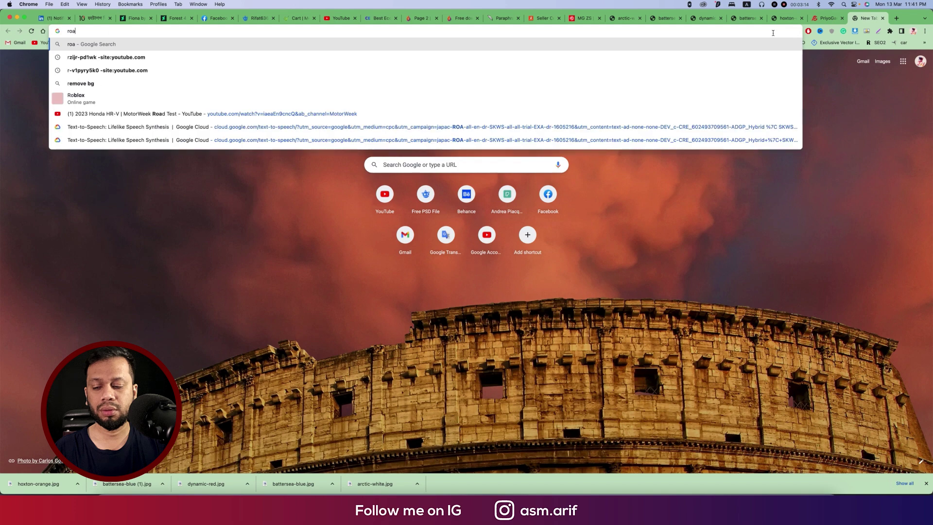
{"action": "type", "text": "d"}
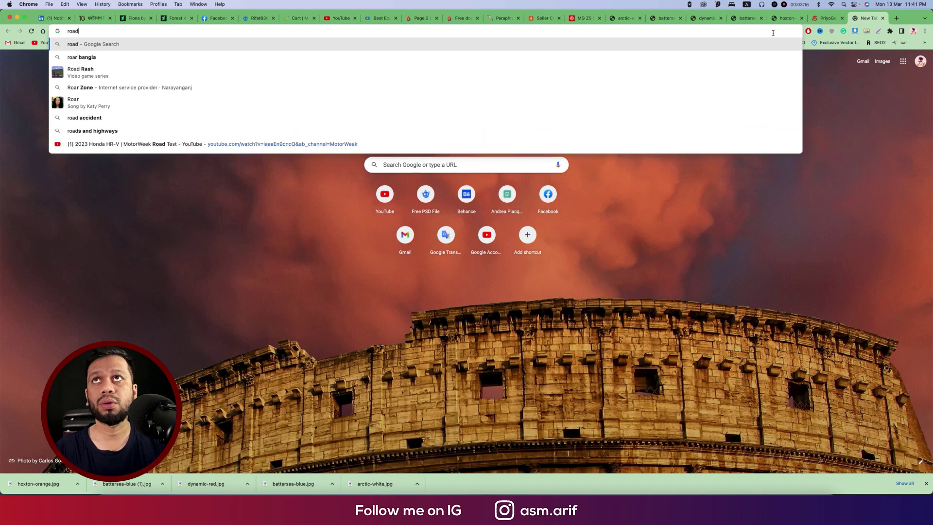
{"action": "key", "text": "Return"}
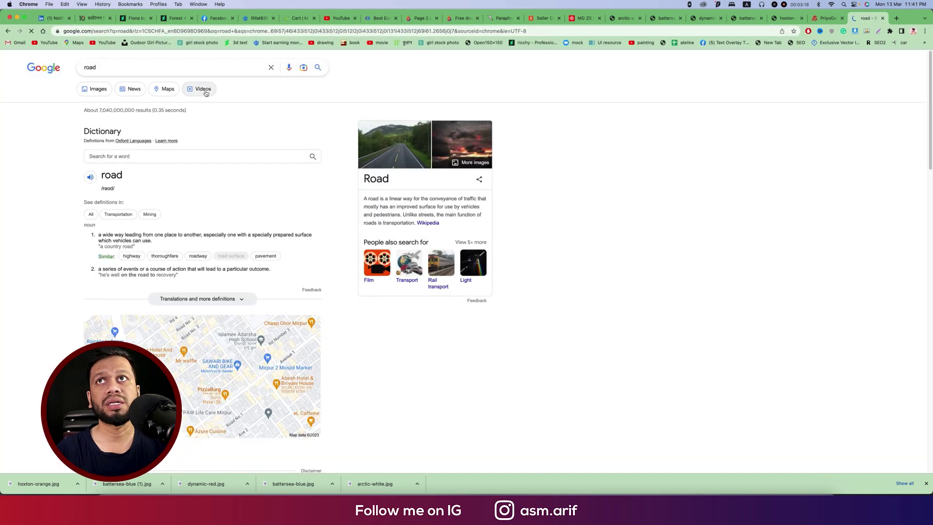
{"action": "left_click", "coordinate": [111, 30]}
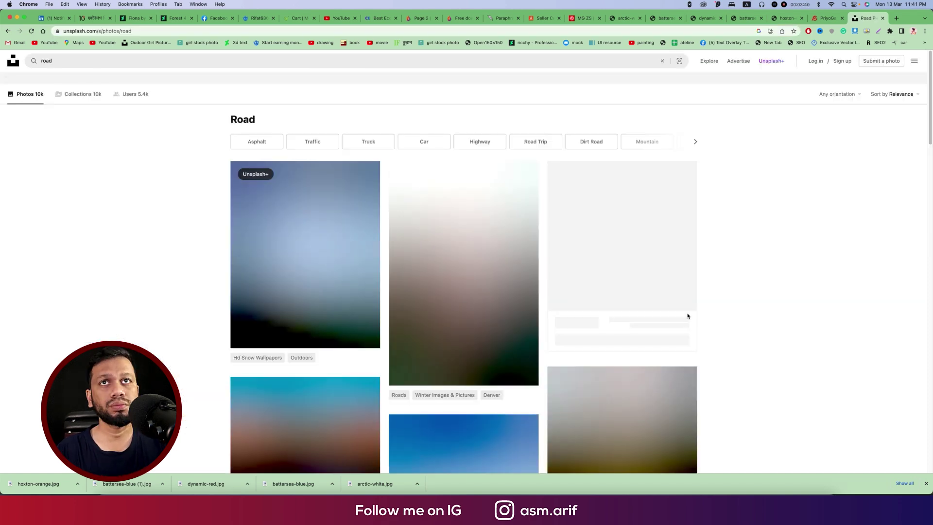
Search Freepik photos for 'road' and open the city-at-dusk road photo.
{"action": "left_click", "coordinate": [261, 18]}
{"action": "left_click", "coordinate": [206, 81]}
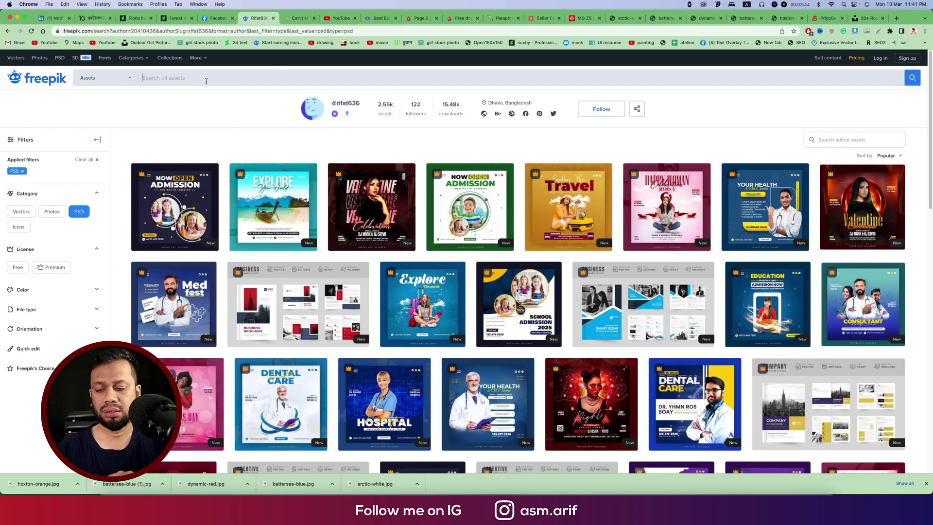
{"action": "type", "text": "road"}
{"action": "key", "text": "Return"}
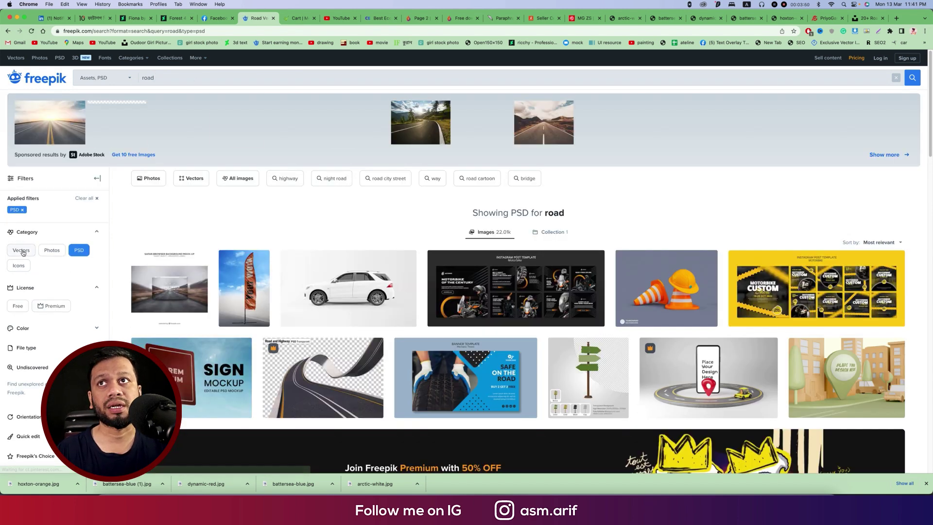
{"action": "left_click", "coordinate": [52, 250]}
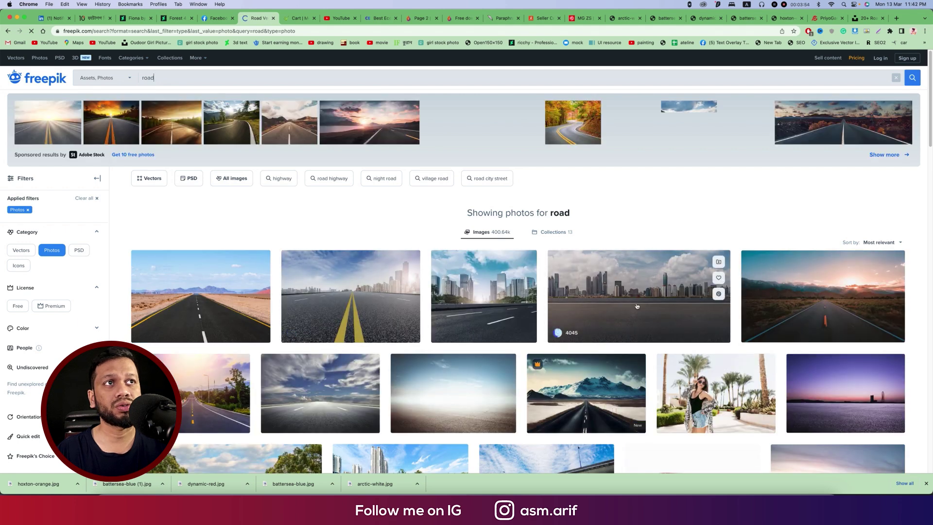
{"action": "scroll", "coordinate": [620, 330], "scroll_direction": "down", "scroll_amount": 2}
{"action": "scroll", "coordinate": [619, 329], "scroll_direction": "down", "scroll_amount": 4}
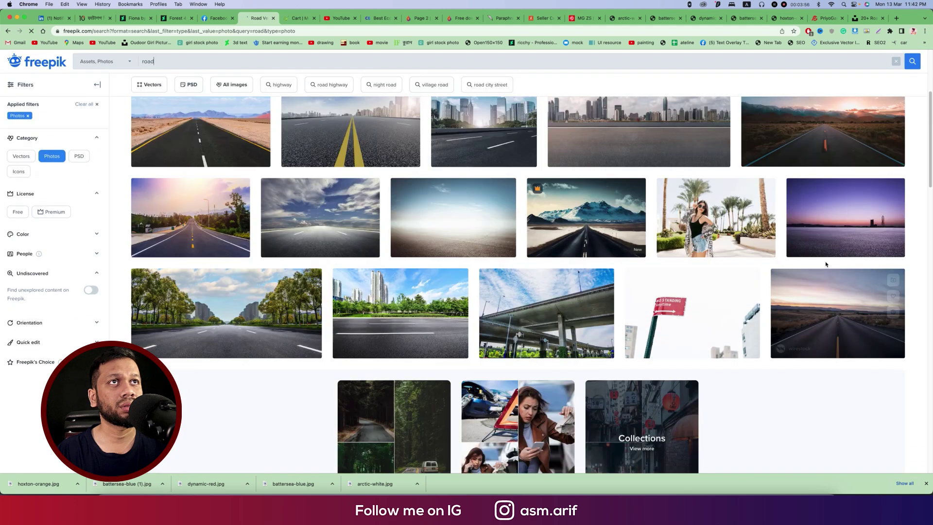
{"action": "left_click", "coordinate": [827, 211]}
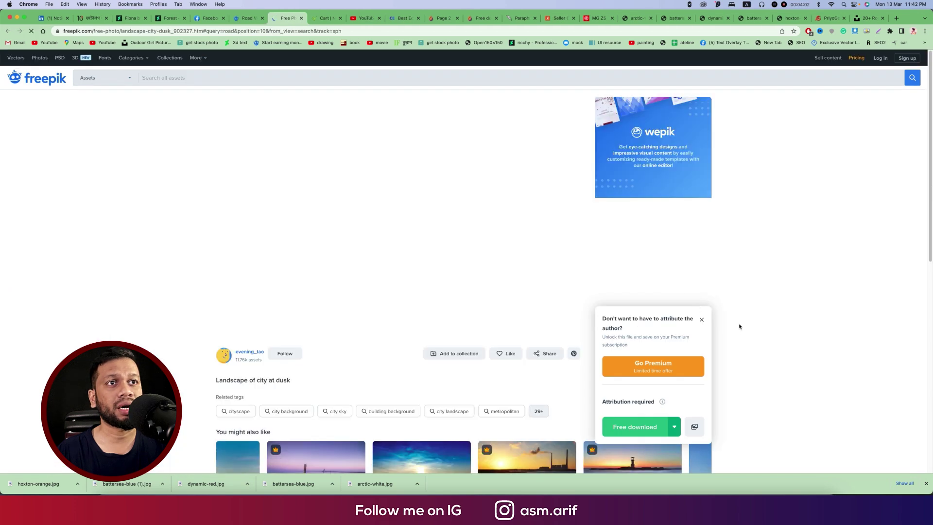
Download the photo at Original size into the GIF For web advert folder.
{"action": "left_click", "coordinate": [675, 426]}
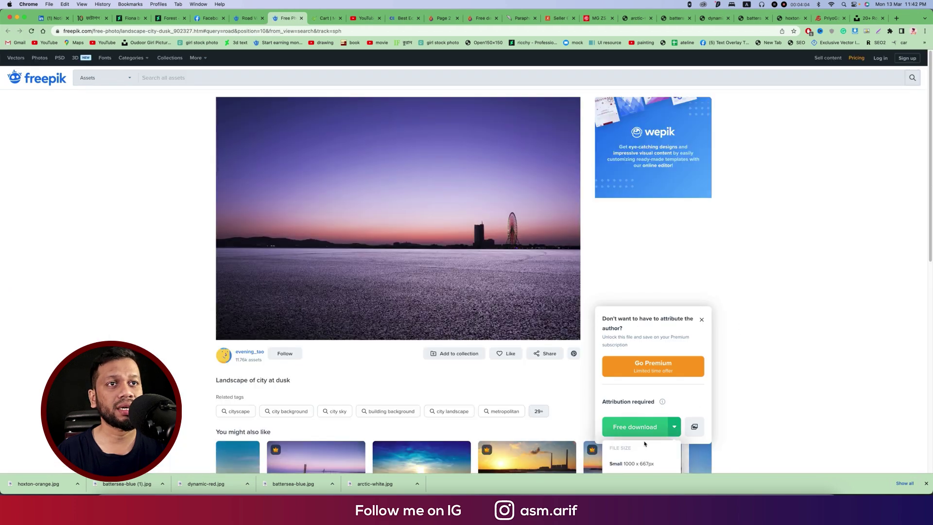
{"action": "scroll", "coordinate": [722, 432], "scroll_direction": "down", "scroll_amount": 2}
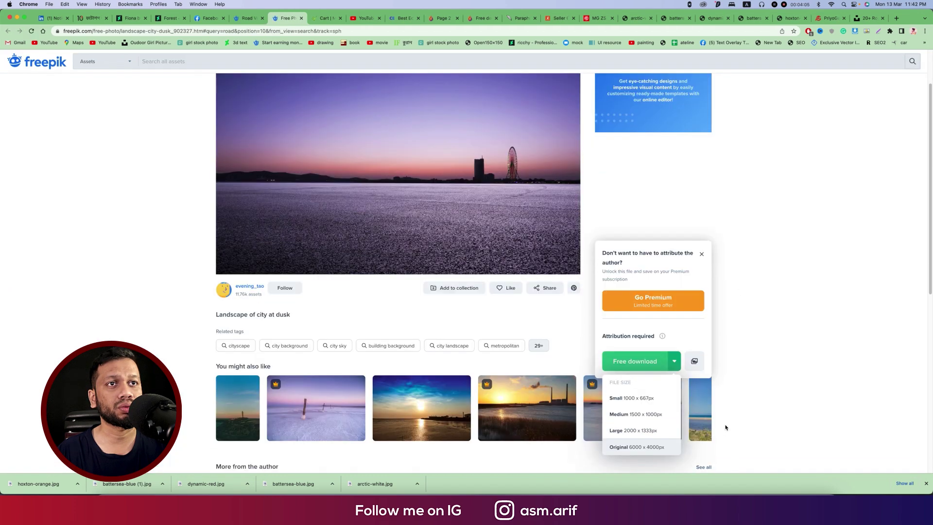
{"action": "left_click", "coordinate": [646, 445]}
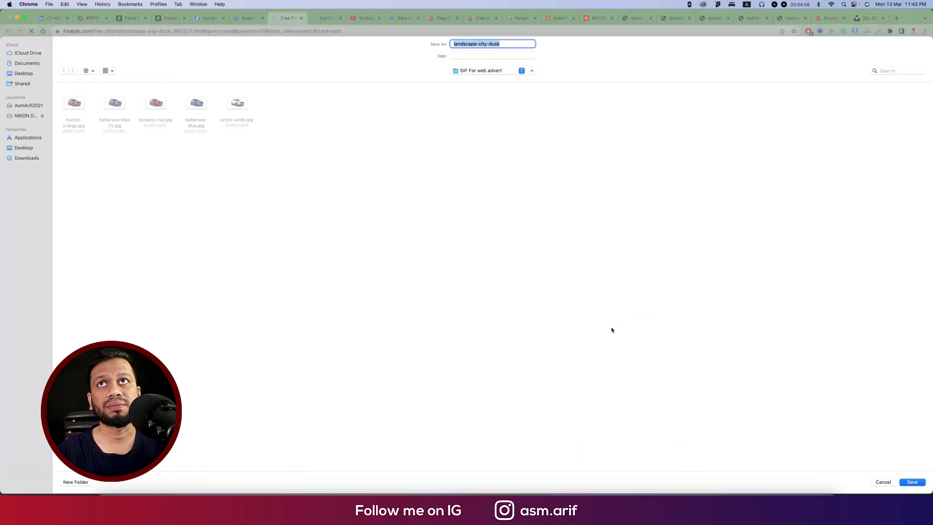
{"action": "left_click", "coordinate": [900, 483]}
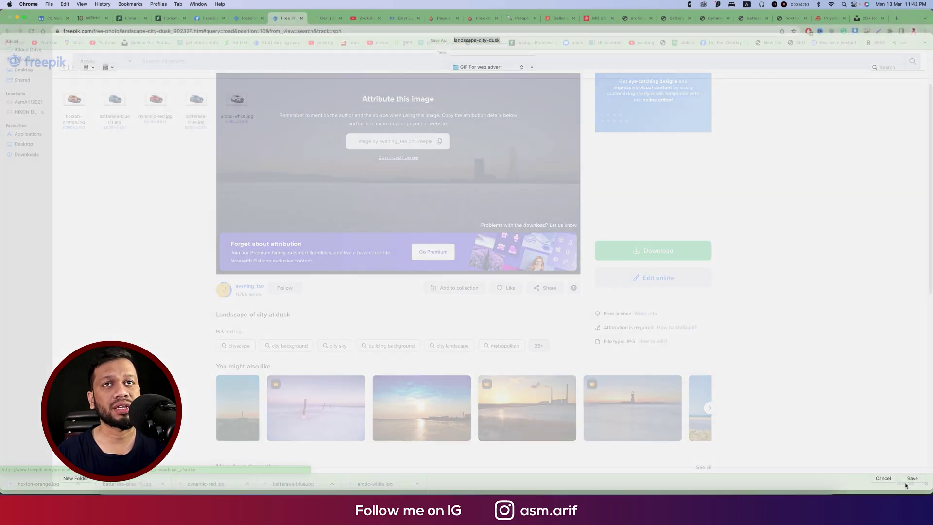
Place the landscape-city-dusk photo embedded in the banner and stretch it wider.
{"action": "left_click", "coordinate": [458, 490]}
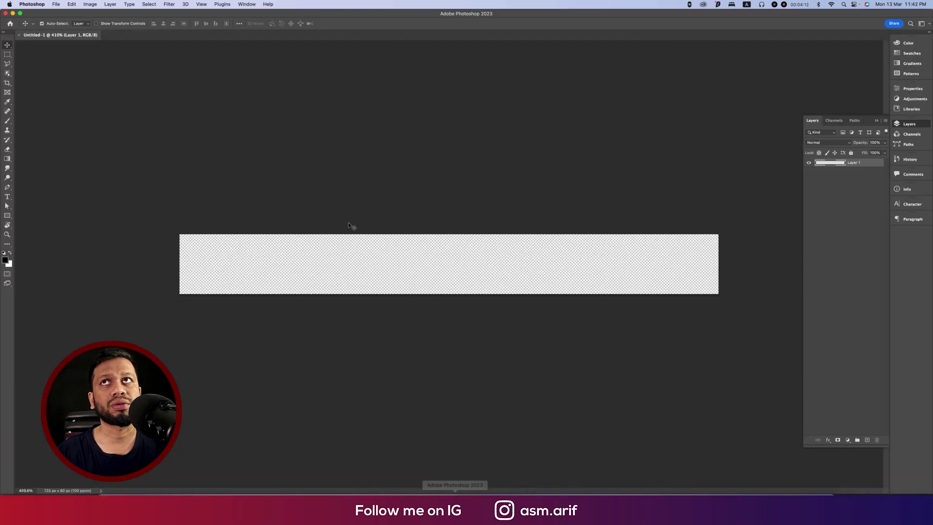
{"action": "left_click", "coordinate": [56, 7]}
{"action": "left_click", "coordinate": [88, 145]}
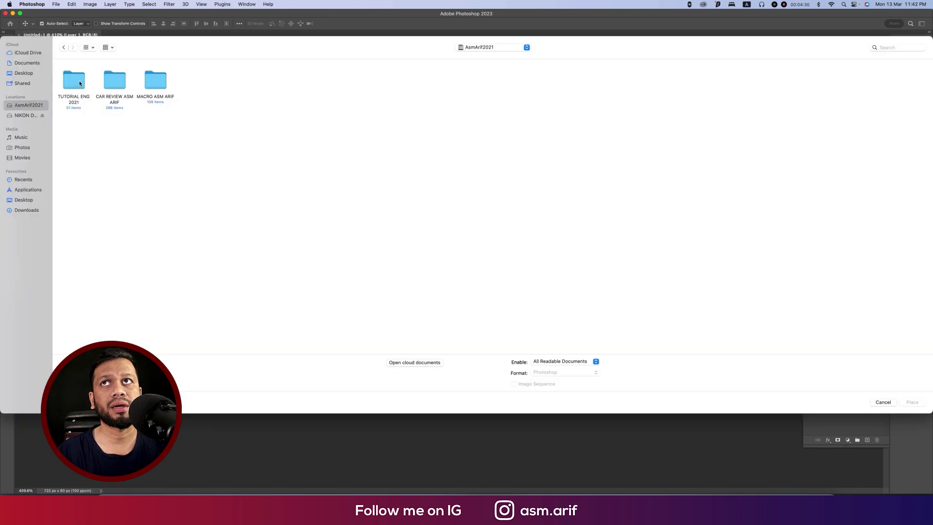
{"action": "double_click", "coordinate": [73, 80]}
{"action": "double_click", "coordinate": [73, 81]}
{"action": "double_click", "coordinate": [73, 80]}
{"action": "double_click", "coordinate": [75, 82]}
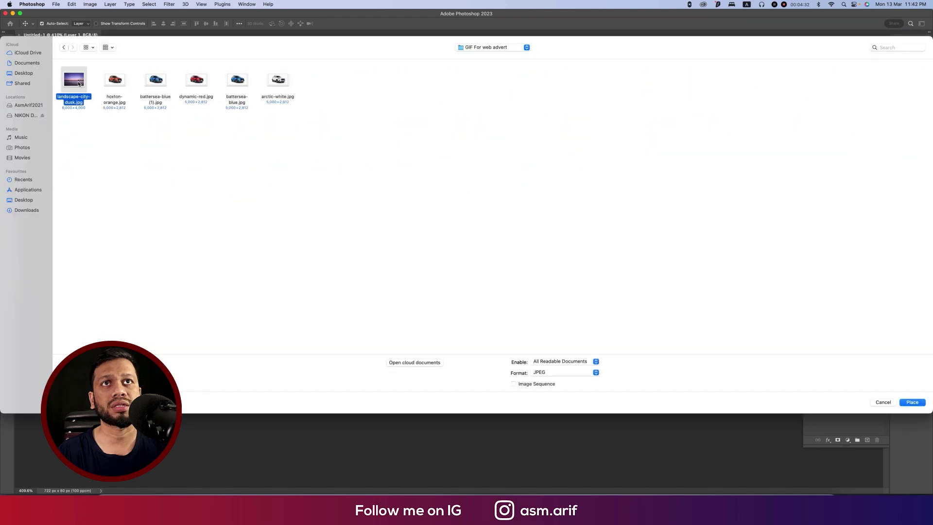
{"action": "left_click_drag", "start_coordinate": [494, 264], "coordinate": [721, 265]}
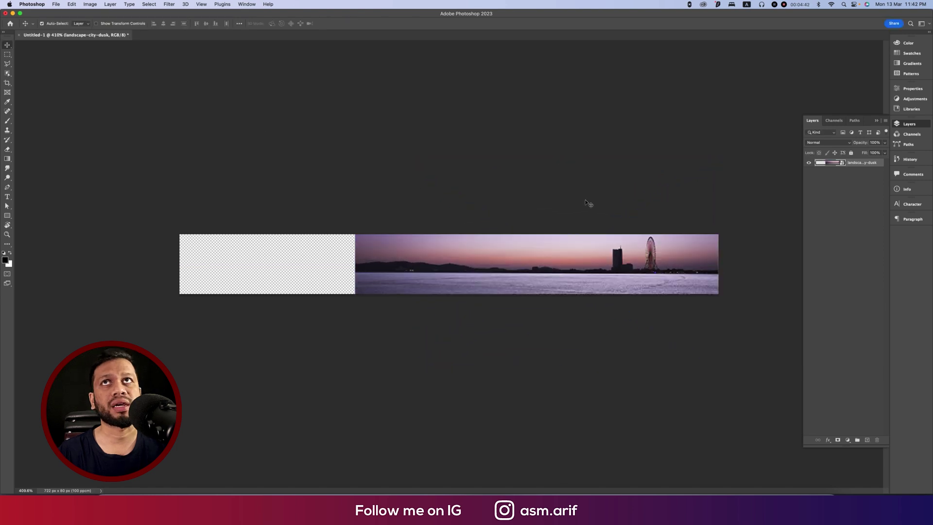
Place the battersea-blue car photo embedded and position it on the banner.
{"action": "left_click", "coordinate": [53, 8]}
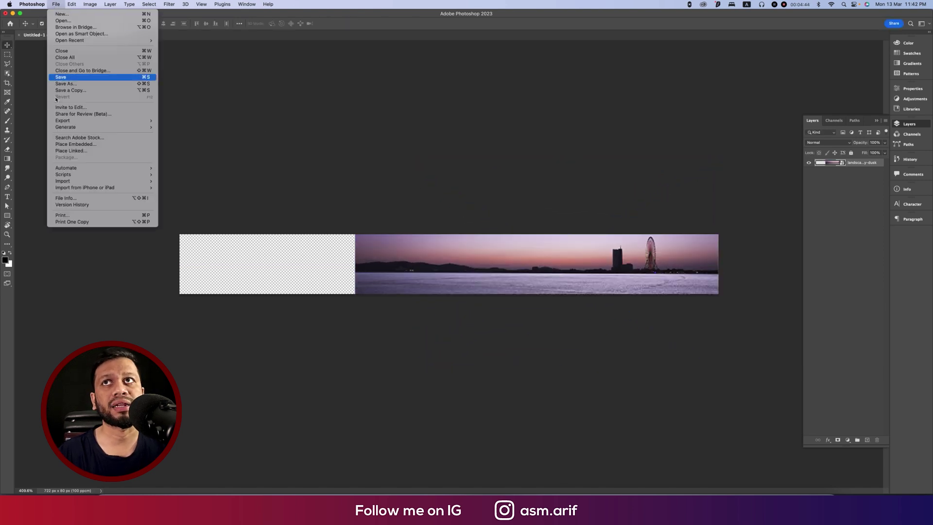
{"action": "left_click", "coordinate": [75, 150]}
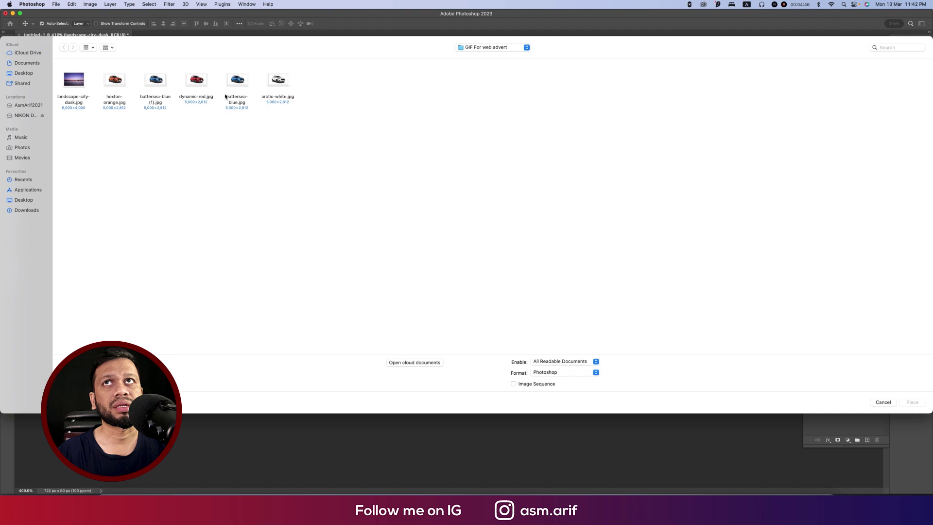
{"action": "double_click", "coordinate": [157, 80]}
{"action": "left_click_drag", "start_coordinate": [492, 281], "coordinate": [500, 286]}
{"action": "key", "text": "Return"}
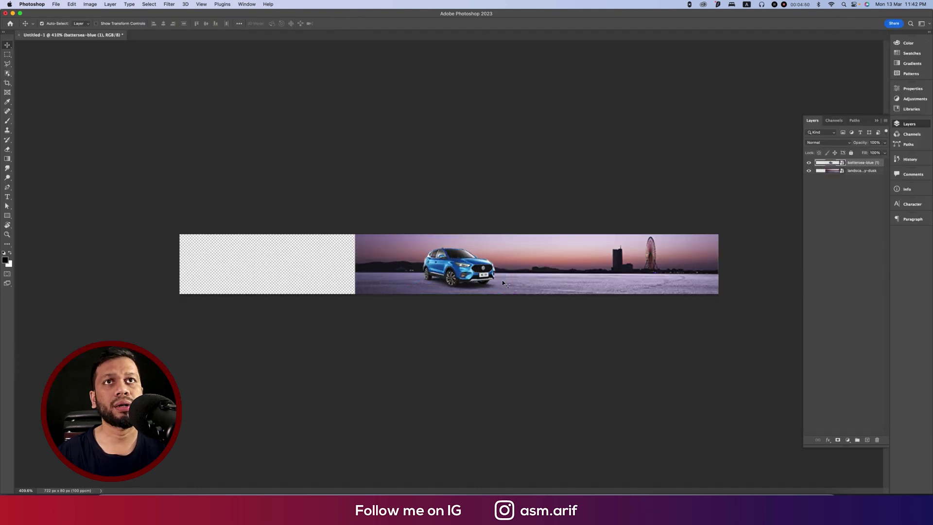
Place the dynamic-red car beside the blue one, behind it in layer order.
{"action": "left_click", "coordinate": [61, 5]}
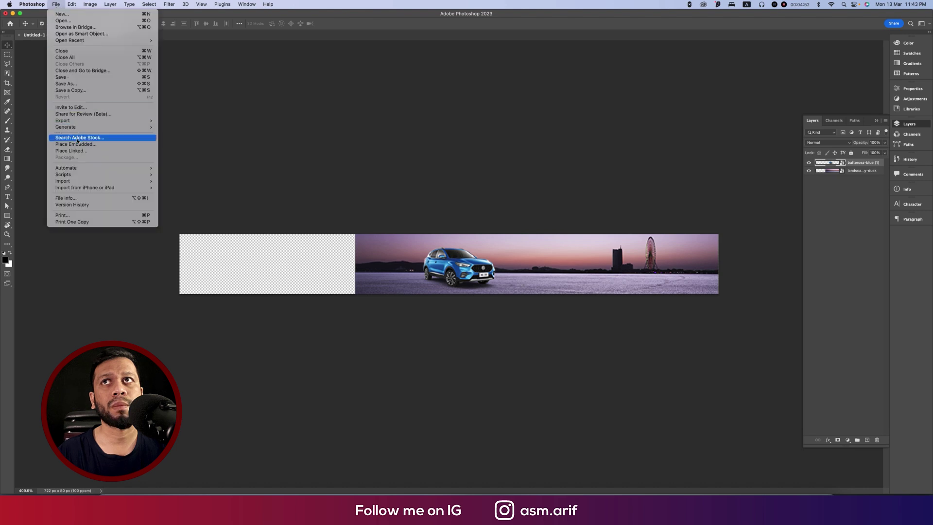
{"action": "left_click", "coordinate": [377, 151]}
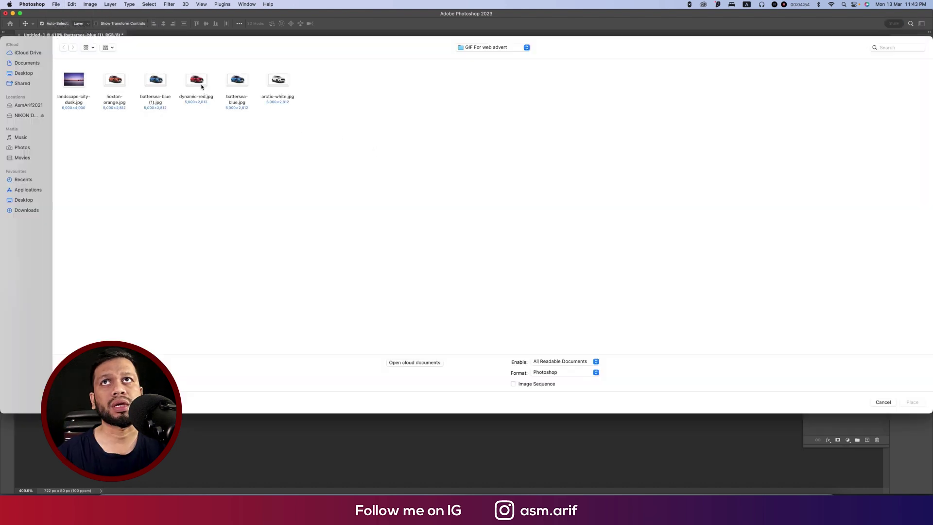
{"action": "double_click", "coordinate": [202, 86]}
{"action": "left_click_drag", "start_coordinate": [486, 272], "coordinate": [530, 273]}
{"action": "key", "text": "Return"}
{"action": "left_click_drag", "start_coordinate": [866, 172], "coordinate": [865, 176]}
{"action": "left_click_drag", "start_coordinate": [456, 270], "coordinate": [443, 268]}
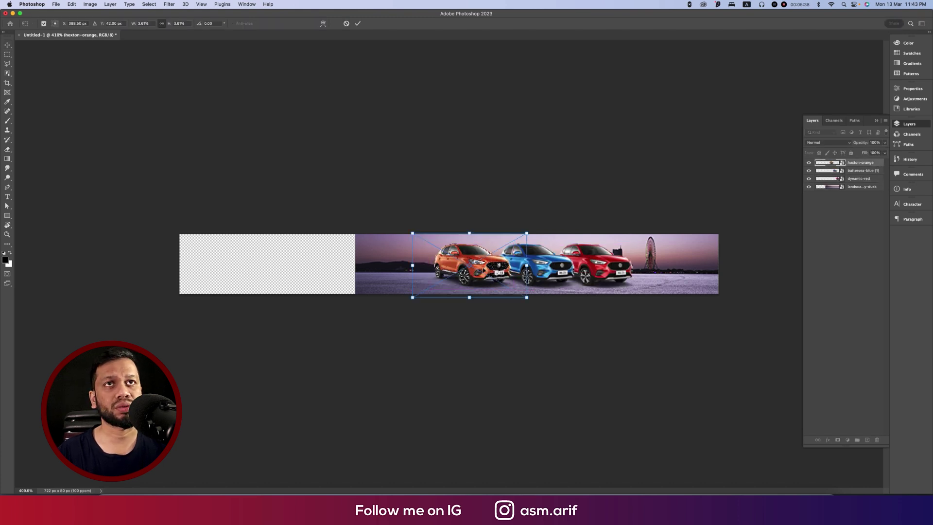
Flip the orange car horizontally and shift it left, nudging the blue car too.
{"action": "right_click", "coordinate": [483, 265]}
{"action": "left_click", "coordinate": [517, 427]}
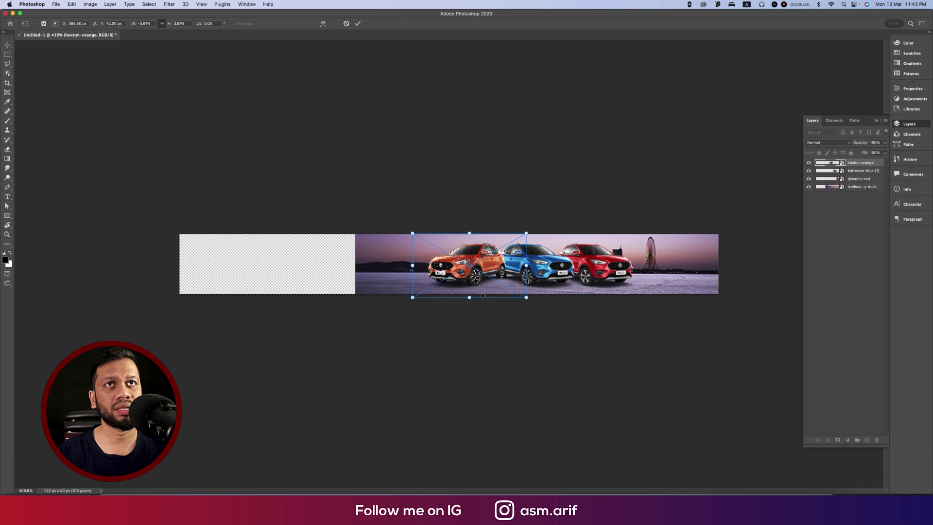
{"action": "left_click_drag", "start_coordinate": [483, 276], "coordinate": [470, 275]}
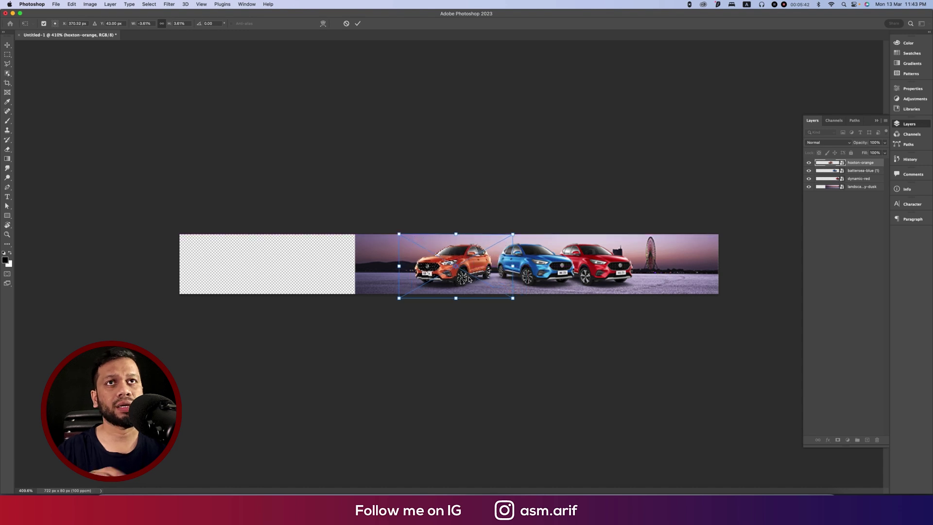
{"action": "key", "text": "Return"}
{"action": "left_click_drag", "start_coordinate": [543, 274], "coordinate": [539, 274]}
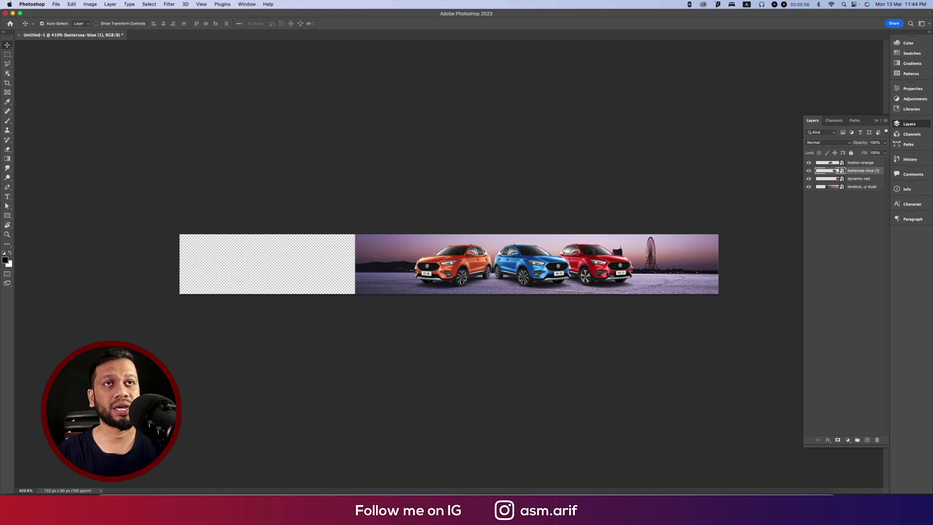
Rearrange the cars into orange, red, blue order.
{"action": "left_click", "coordinate": [609, 275]}
{"action": "left_click_drag", "start_coordinate": [476, 272], "coordinate": [695, 273]}
{"action": "left_click", "coordinate": [550, 278], "text": "shift"}
{"action": "left_click_drag", "start_coordinate": [551, 278], "coordinate": [488, 273]}
{"action": "left_click_drag", "start_coordinate": [670, 270], "coordinate": [646, 271]}
{"action": "mouse_move", "coordinate": [556, 270]}
{"action": "left_mouse_down"}
{"action": "mouse_move", "coordinate": [576, 269]}
{"action": "mouse_move", "coordinate": [462, 268]}
{"action": "mouse_move", "coordinate": [630, 256]}
{"action": "mouse_move", "coordinate": [566, 266]}
{"action": "left_mouse_up"}
Fine-tune the three cars' positions so they are evenly spaced and aligned.
{"action": "left_click_drag", "start_coordinate": [469, 265], "coordinate": [464, 266]}
{"action": "left_click_drag", "start_coordinate": [562, 268], "coordinate": [562, 273]}
{"action": "left_click_drag", "start_coordinate": [649, 275], "coordinate": [644, 275]}
{"action": "left_click_drag", "start_coordinate": [559, 271], "coordinate": [555, 270]}
{"action": "left_click_drag", "start_coordinate": [615, 275], "coordinate": [611, 275]}
{"action": "left_click_drag", "start_coordinate": [487, 274], "coordinate": [468, 272]}
{"action": "left_click", "coordinate": [465, 338]}
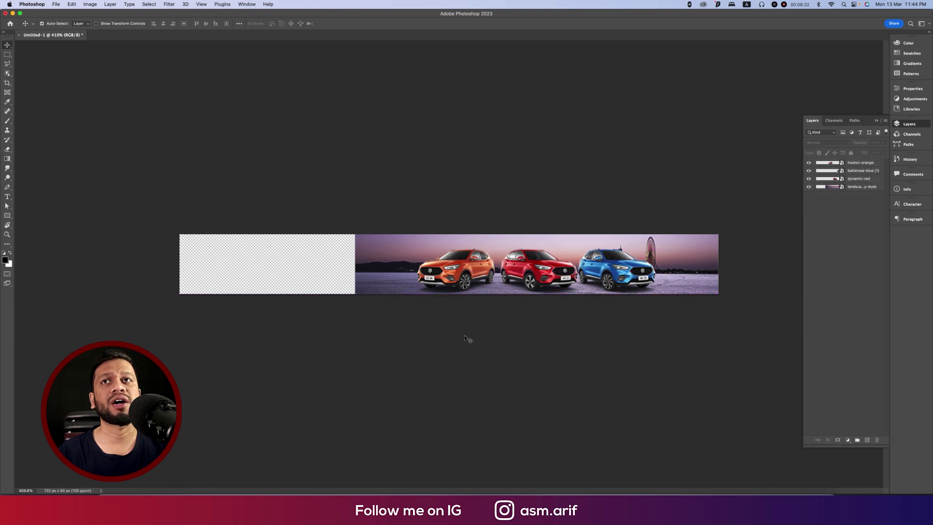
{"action": "left_click_drag", "start_coordinate": [162, 222], "coordinate": [350, 333]}
{"action": "left_click", "coordinate": [870, 163]}
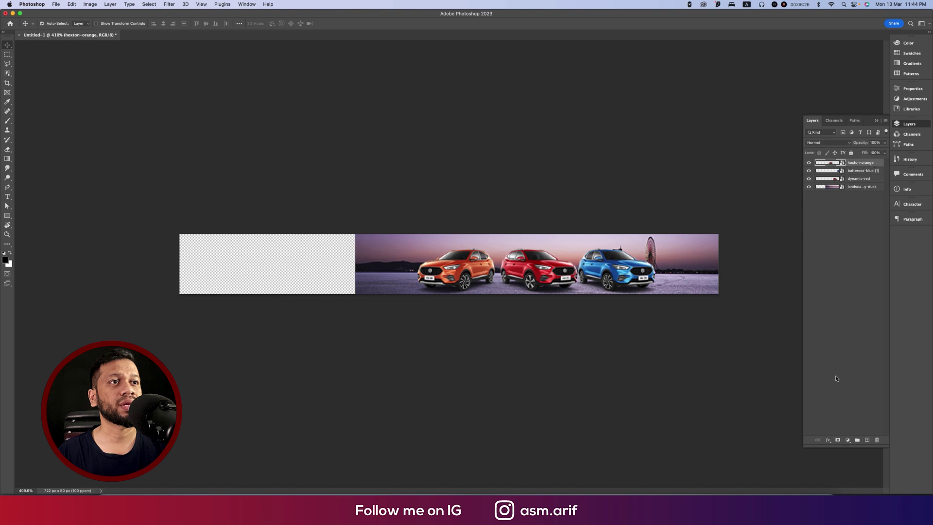
Draw a rectangle over the empty left area, matching the banner's left, top and bottom edges.
{"action": "left_click", "coordinate": [849, 441]}
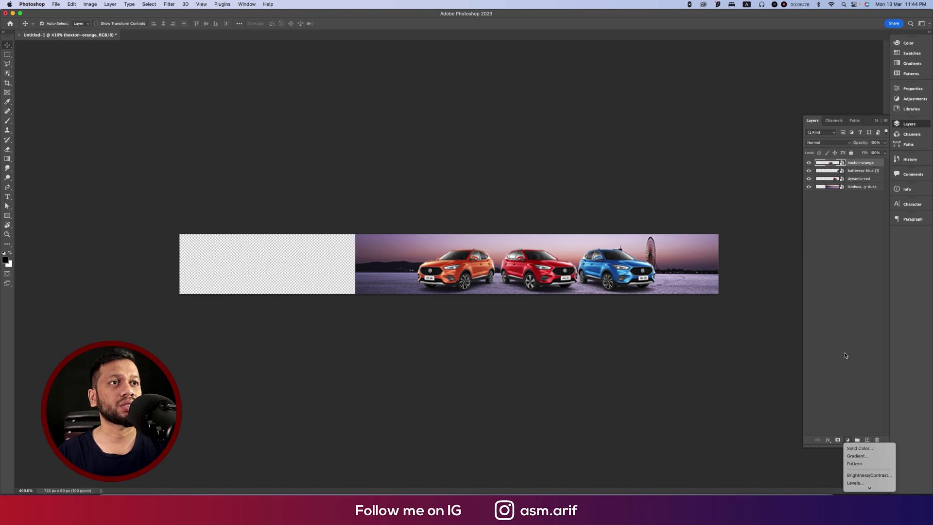
{"action": "key", "text": "Escape"}
{"action": "left_click", "coordinate": [7, 216]}
{"action": "left_click_drag", "start_coordinate": [146, 216], "coordinate": [355, 306]}
{"action": "left_click_drag", "start_coordinate": [144, 261], "coordinate": [180, 261]}
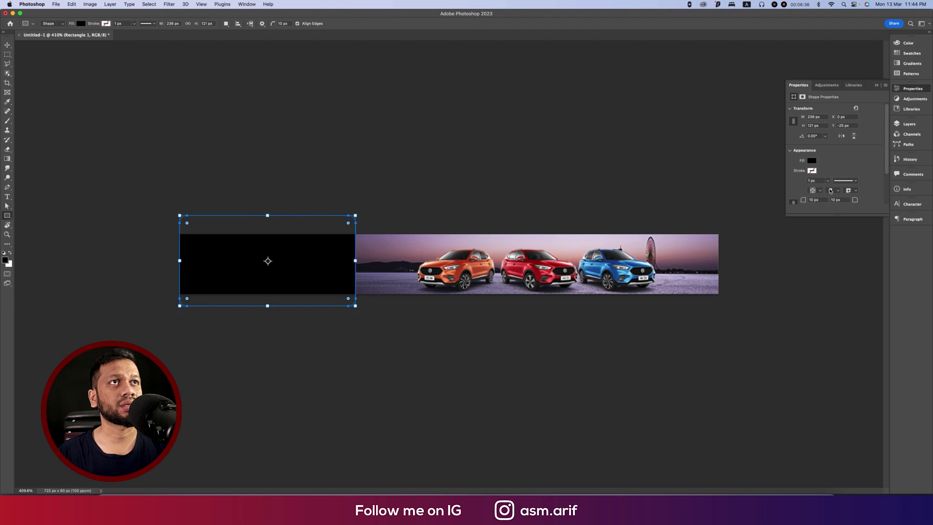
{"action": "scroll", "coordinate": [829, 192], "scroll_direction": "down", "scroll_amount": 2}
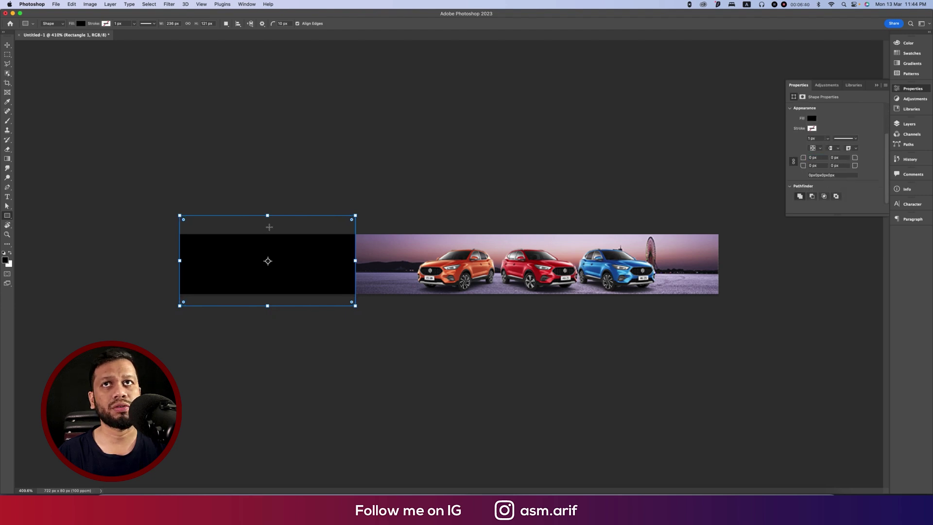
{"action": "left_click_drag", "start_coordinate": [268, 213], "coordinate": [267, 234]}
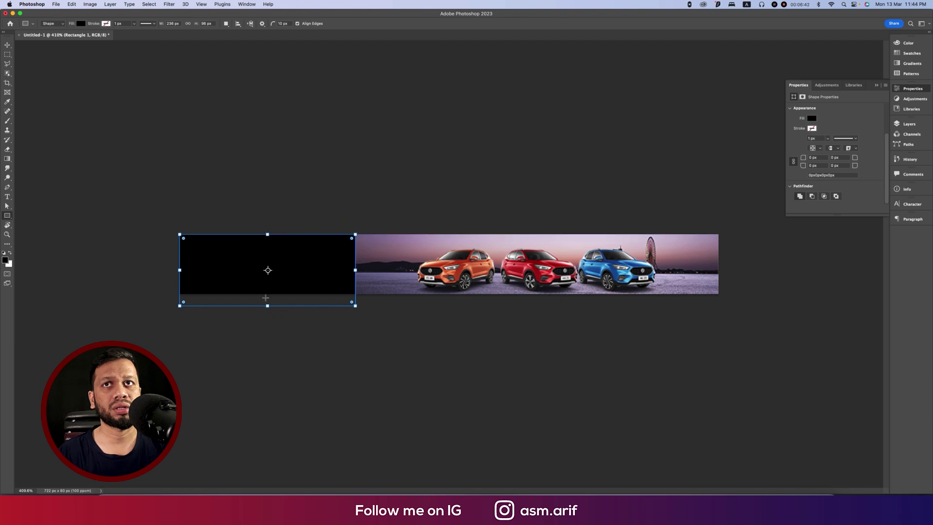
{"action": "left_click_drag", "start_coordinate": [267, 306], "coordinate": [268, 295]}
{"action": "key", "text": "Return"}
Fill the rectangle with dark red in the Color Picker.
{"action": "left_click", "coordinate": [877, 85]}
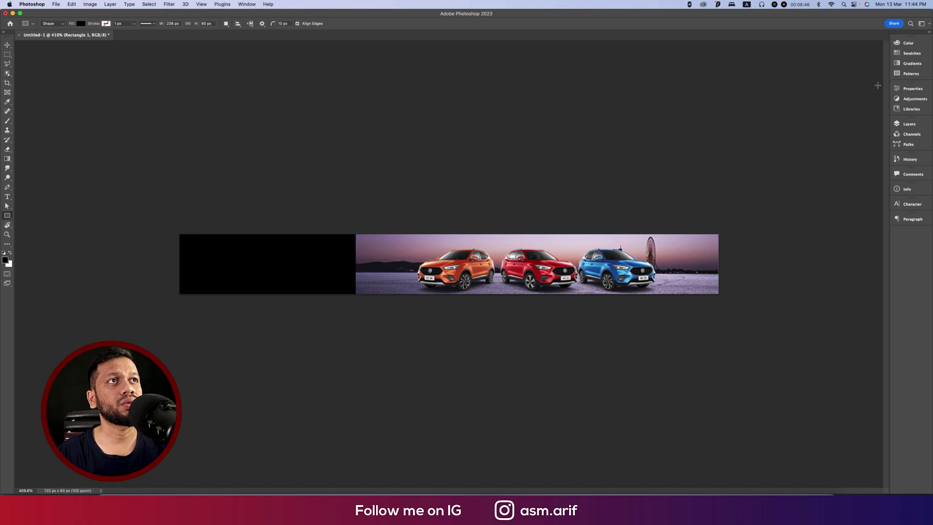
{"action": "left_click", "coordinate": [909, 123]}
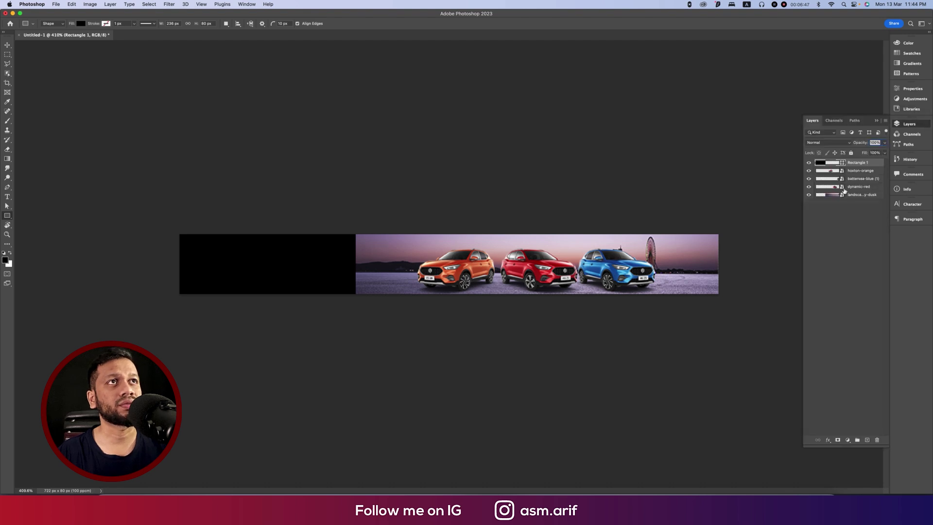
{"action": "double_click", "coordinate": [823, 164]}
{"action": "left_click_drag", "start_coordinate": [125, 187], "coordinate": [173, 182]}
{"action": "left_click", "coordinate": [246, 148]}
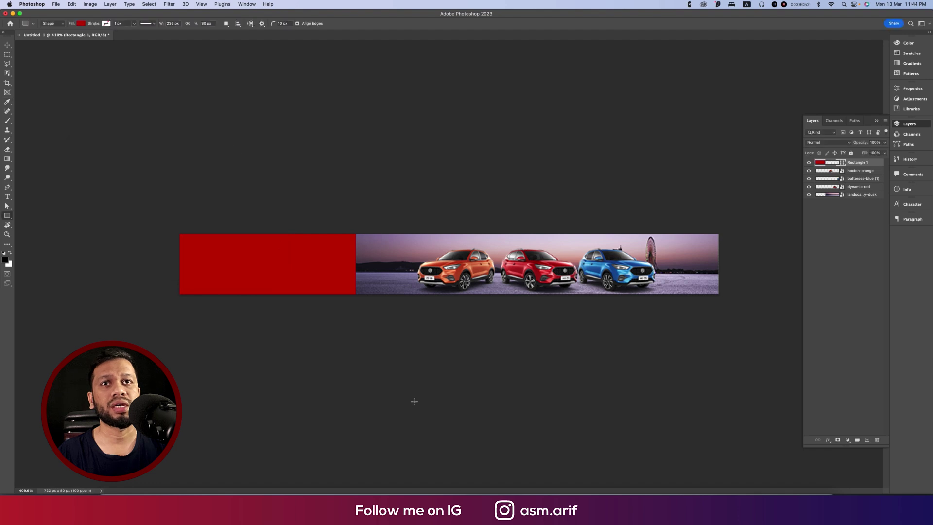
{"action": "left_click", "coordinate": [416, 398]}
{"action": "key", "text": "Escape"}
{"action": "key", "text": "v"}
{"action": "left_click", "coordinate": [140, 178]}
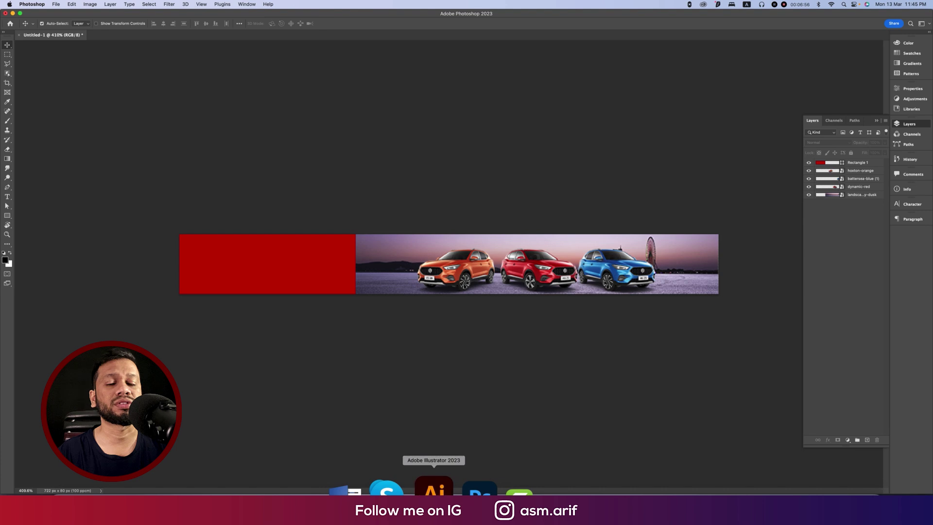
Launch Illustrator and open the recent MG-Motor-Logo-2021-present (1).png logo file.
{"action": "left_click", "coordinate": [434, 492]}
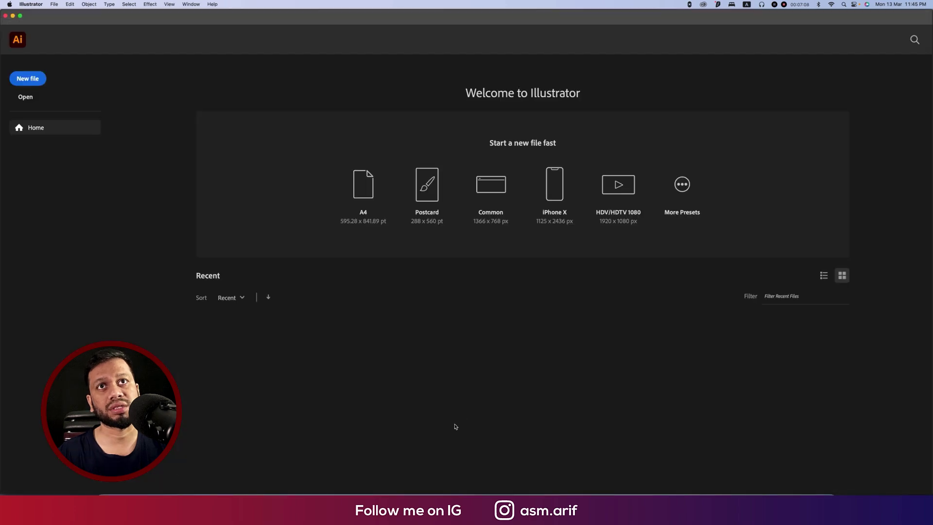
{"action": "left_click", "coordinate": [430, 355]}
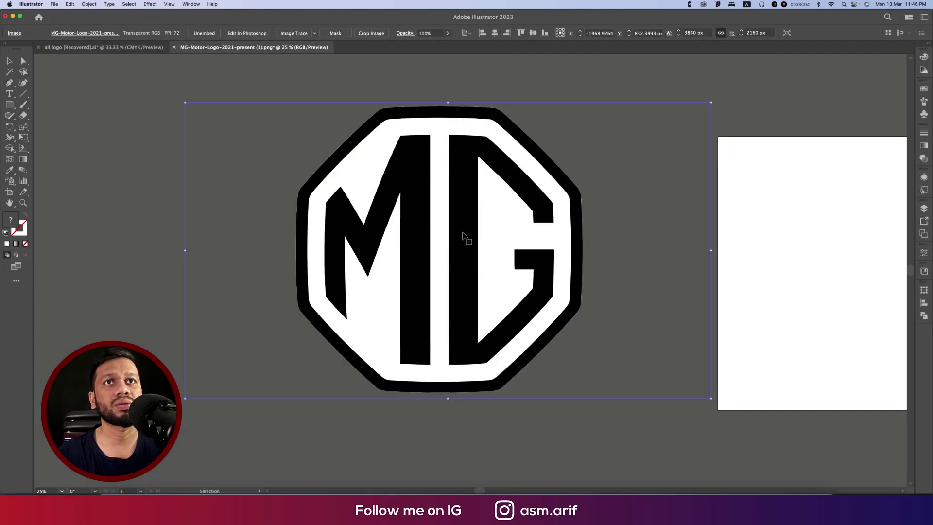
{"action": "right_click", "coordinate": [463, 238]}
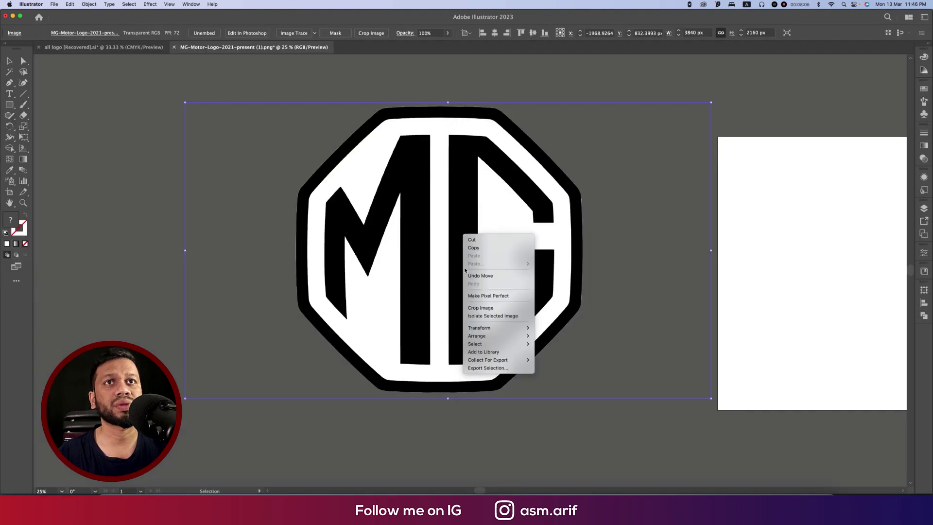
Trace the logo with the Black and White Logo preset, expand it and ungroup the shapes.
{"action": "left_click", "coordinate": [315, 59]}
{"action": "left_click", "coordinate": [315, 33]}
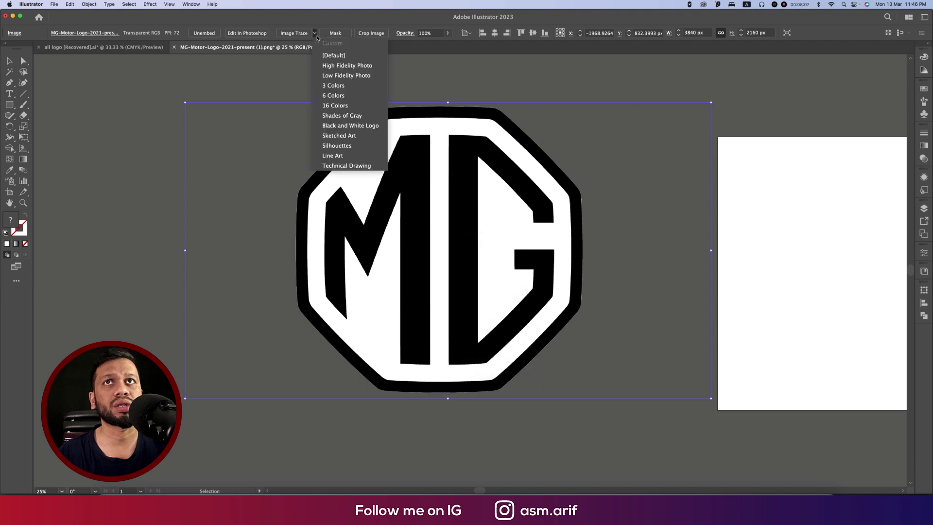
{"action": "left_click", "coordinate": [339, 128]}
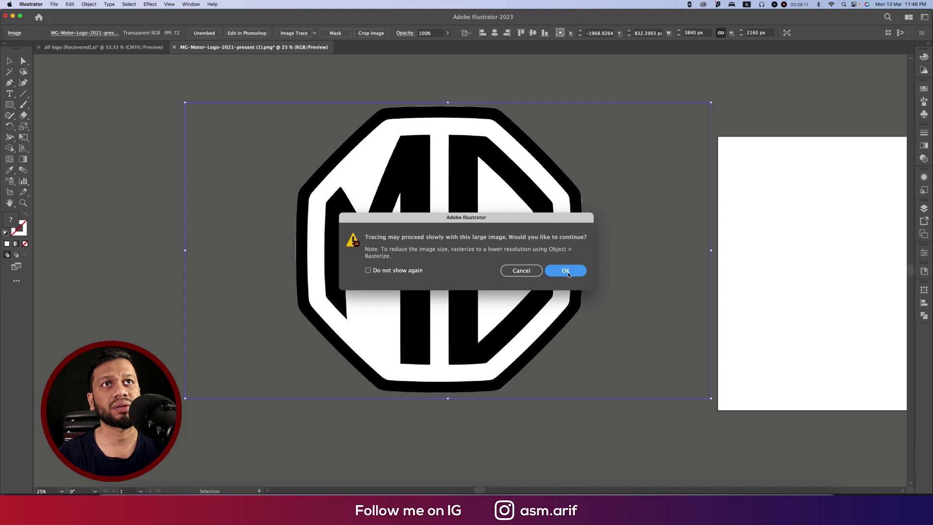
{"action": "left_click", "coordinate": [566, 271]}
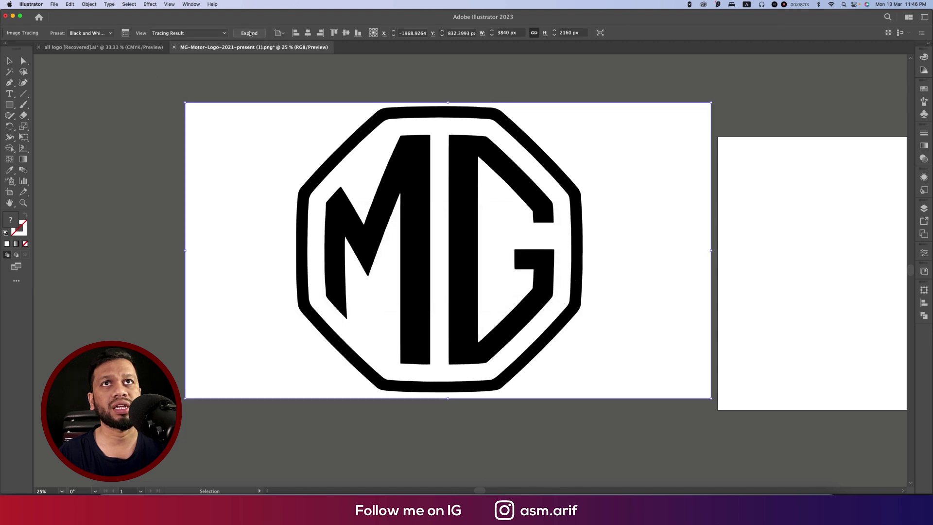
{"action": "left_click", "coordinate": [250, 34]}
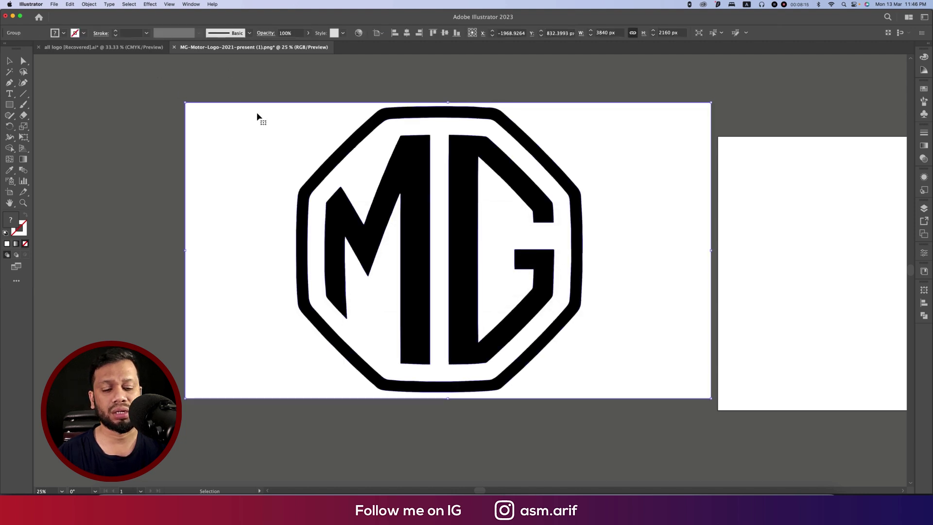
{"action": "key", "text": "super+minus"}
{"action": "key", "text": "super+minus"}
{"action": "right_click", "coordinate": [438, 178]}
{"action": "left_click", "coordinate": [441, 278]}
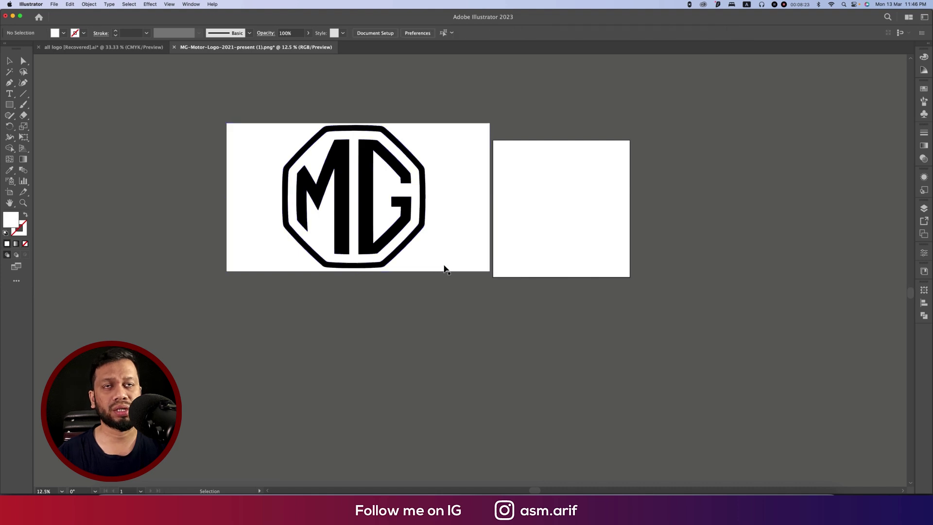
{"action": "left_click", "coordinate": [113, 146]}
Delete the logo's white background with the Magic Wand and select the black logo.
{"action": "left_click", "coordinate": [9, 73]}
{"action": "left_click", "coordinate": [263, 144]}
{"action": "key", "text": "Delete"}
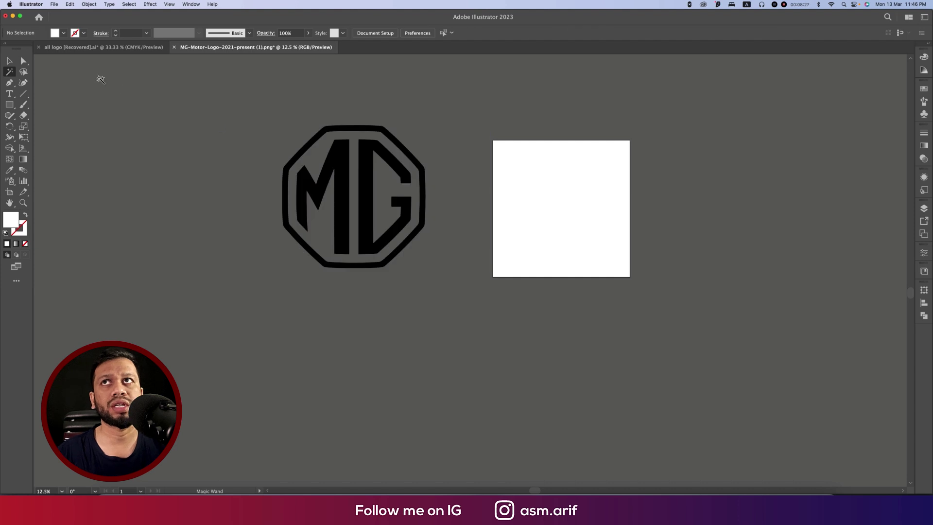
{"action": "left_click", "coordinate": [369, 217]}
{"action": "key", "text": "v"}
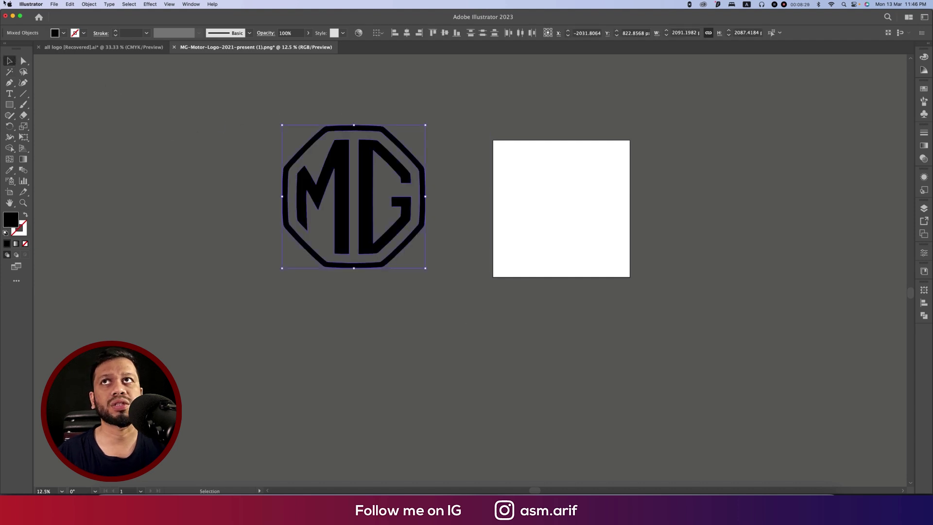
Set the logo's fill colour to white (ffffff).
{"action": "left_click", "coordinate": [63, 33]}
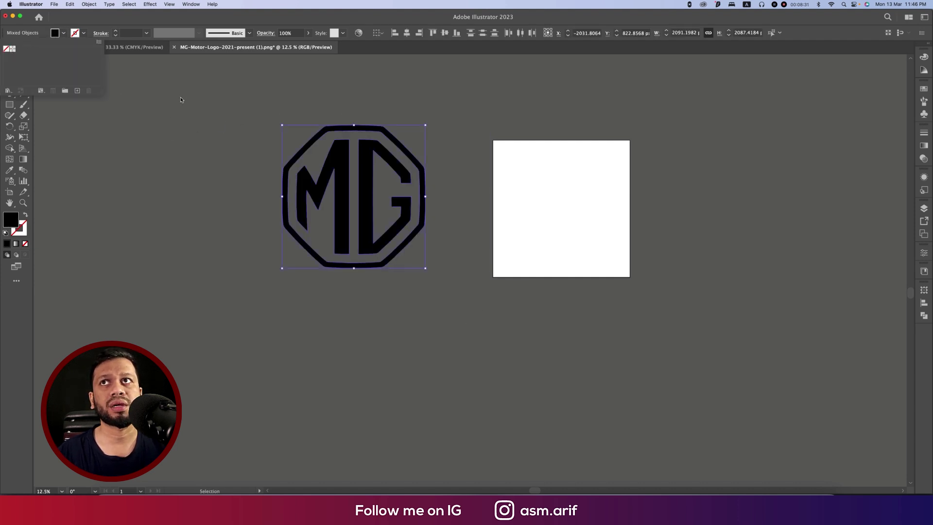
{"action": "double_click", "coordinate": [12, 220]}
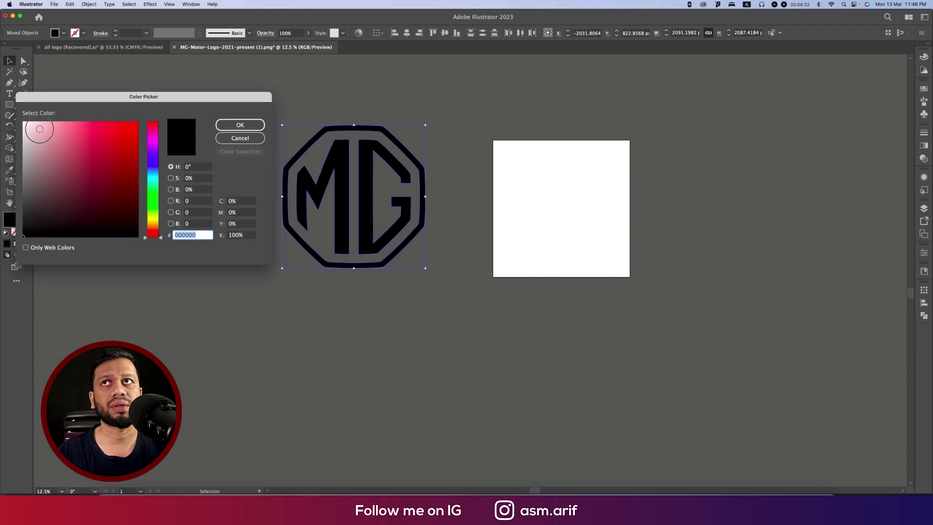
{"action": "type", "text": "ffffff"}
{"action": "left_click", "coordinate": [231, 126]}
{"action": "key", "text": "a"}
{"action": "key", "text": "v"}
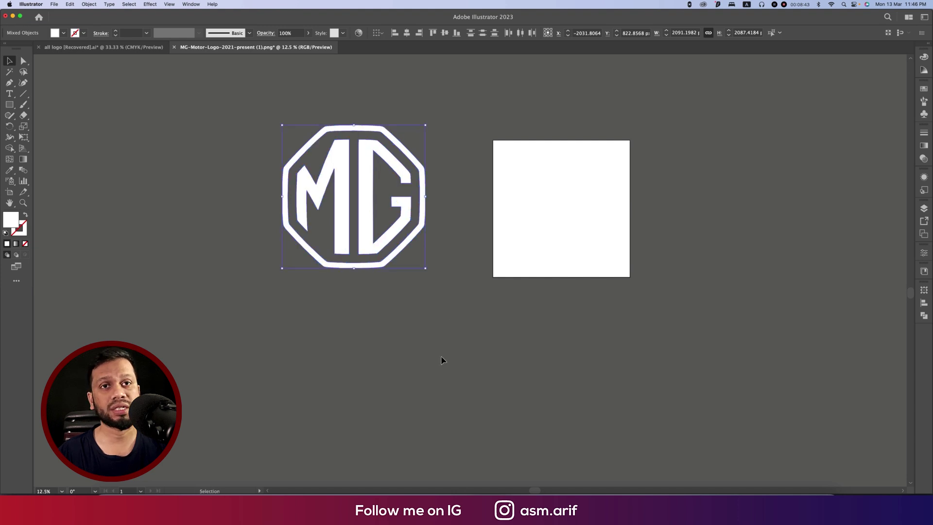
{"action": "left_click", "coordinate": [450, 501]}
Paste the MG logo as pixels onto the left red panel and name its layer LOGO.
{"action": "key", "text": "super+v"}
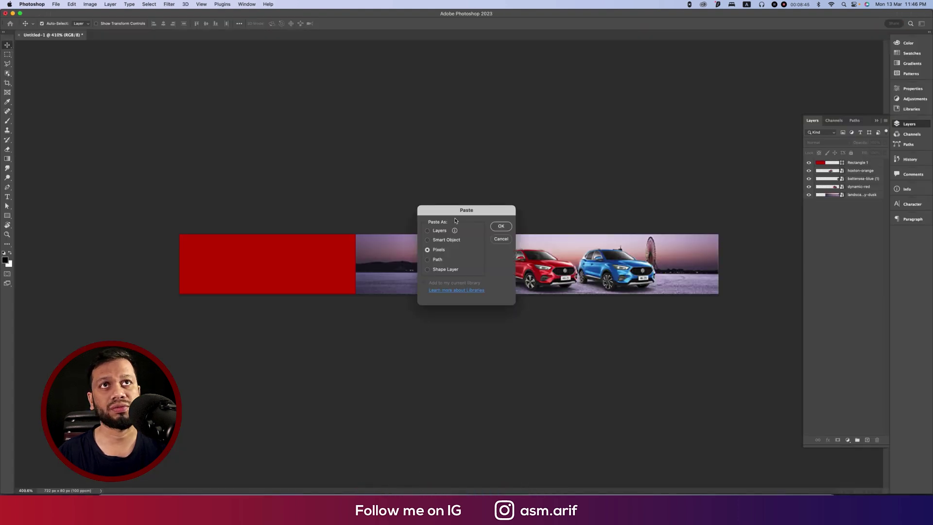
{"action": "left_click", "coordinate": [499, 226]}
{"action": "left_click_drag", "start_coordinate": [434, 274], "coordinate": [274, 273]}
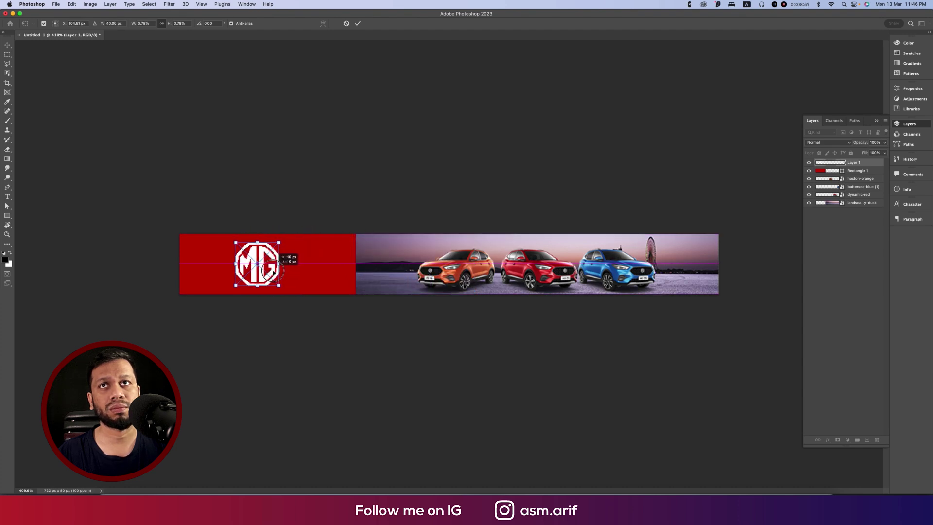
{"action": "key", "text": "Return"}
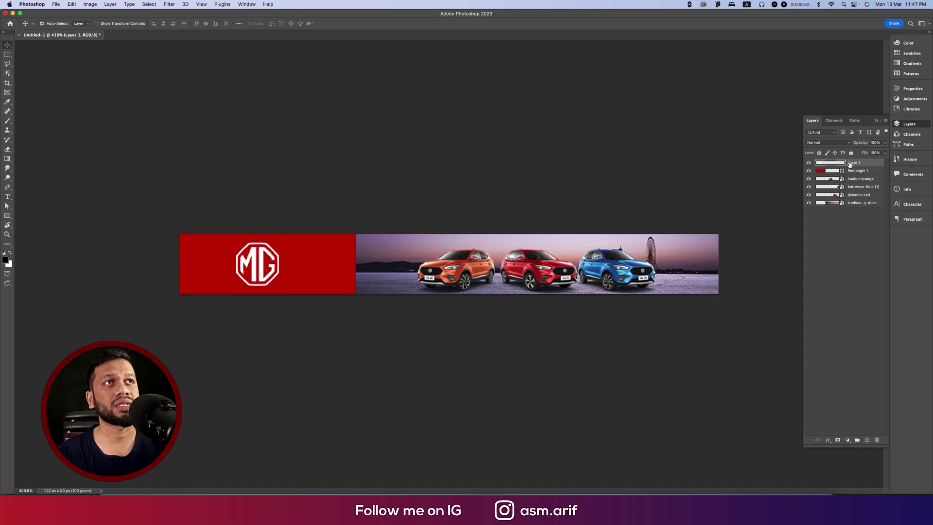
{"action": "double_click", "coordinate": [852, 163]}
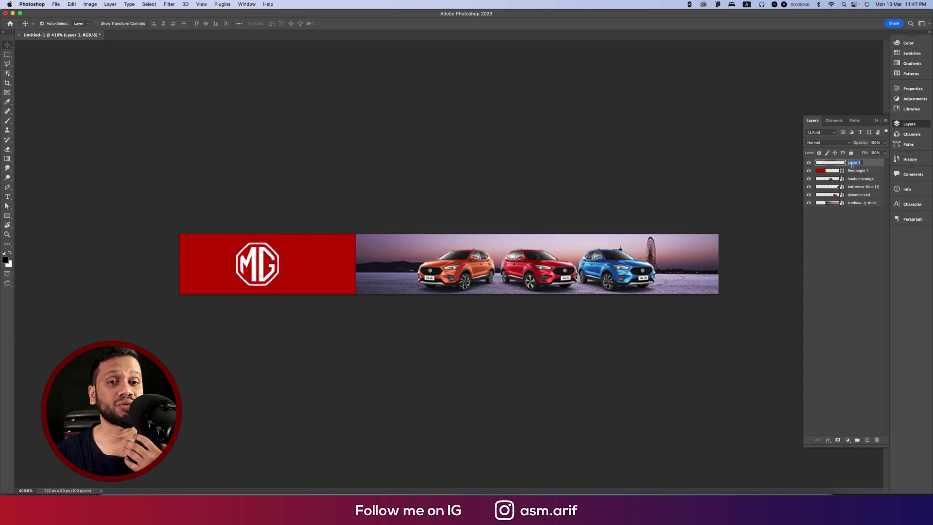
{"action": "type", "text": "LOGO"}
{"action": "key", "text": "Return"}
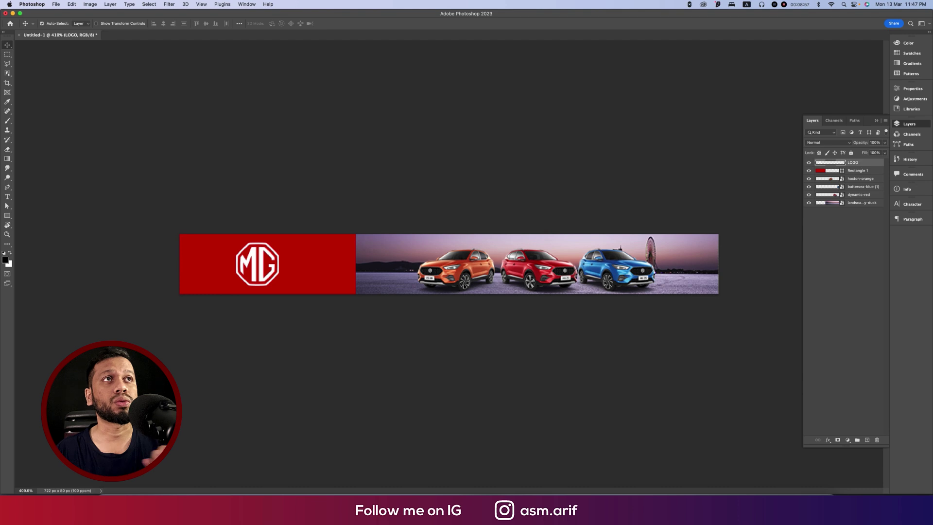
Select the three car layers and the background, convert them to a smart object, then undo it.
{"action": "double_click", "coordinate": [858, 171]}
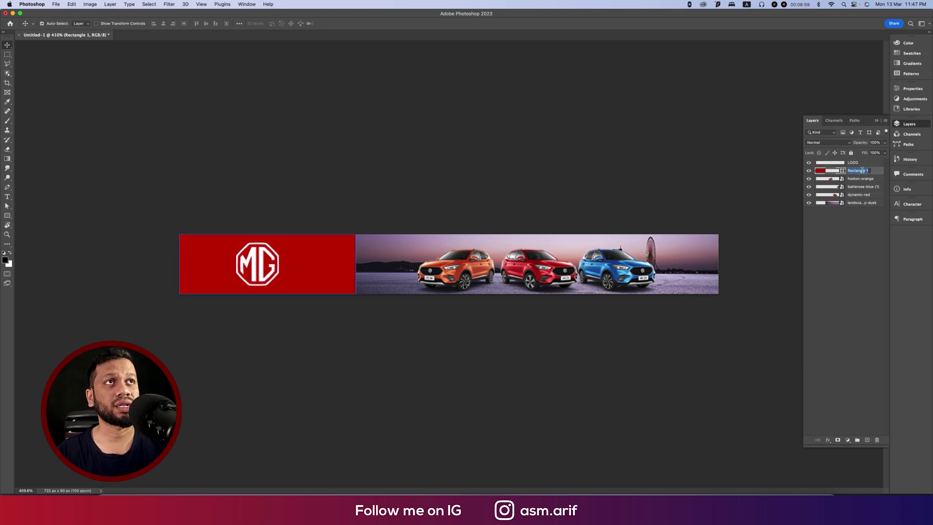
{"action": "left_click", "coordinate": [862, 180]}
{"action": "left_click", "coordinate": [859, 188]}
{"action": "left_click", "coordinate": [864, 179]}
{"action": "left_click", "coordinate": [863, 188], "text": "shift"}
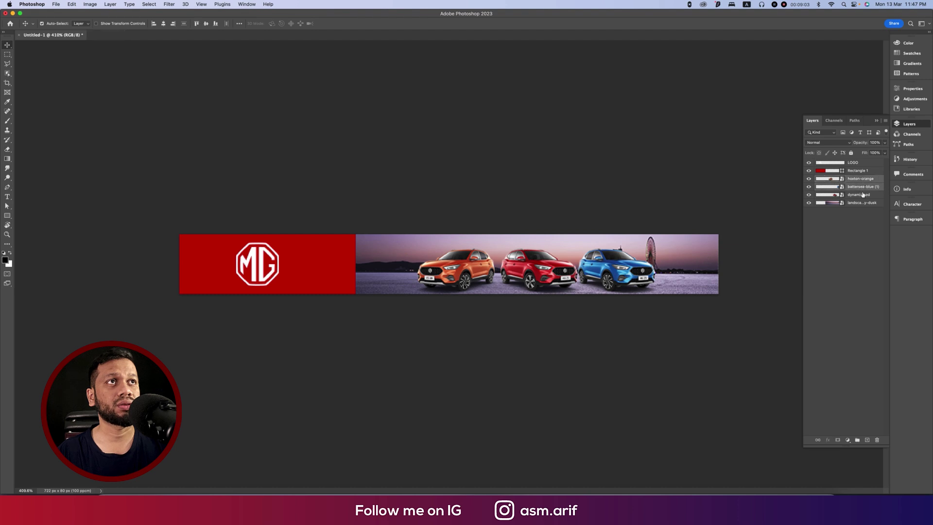
{"action": "left_click", "coordinate": [863, 196], "text": "shift"}
{"action": "left_click", "coordinate": [860, 203], "text": "shift"}
{"action": "right_click", "coordinate": [860, 201]}
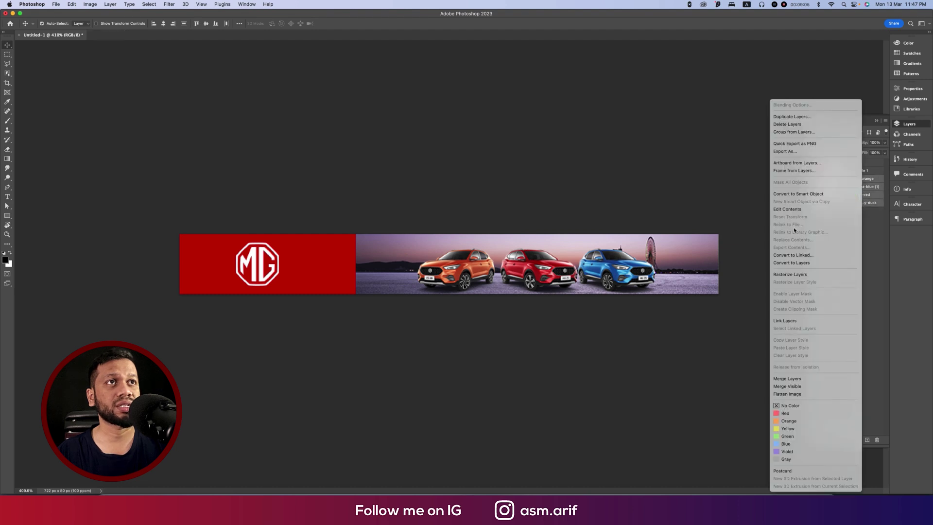
{"action": "left_click", "coordinate": [790, 194]}
{"action": "key", "text": "super+z"}
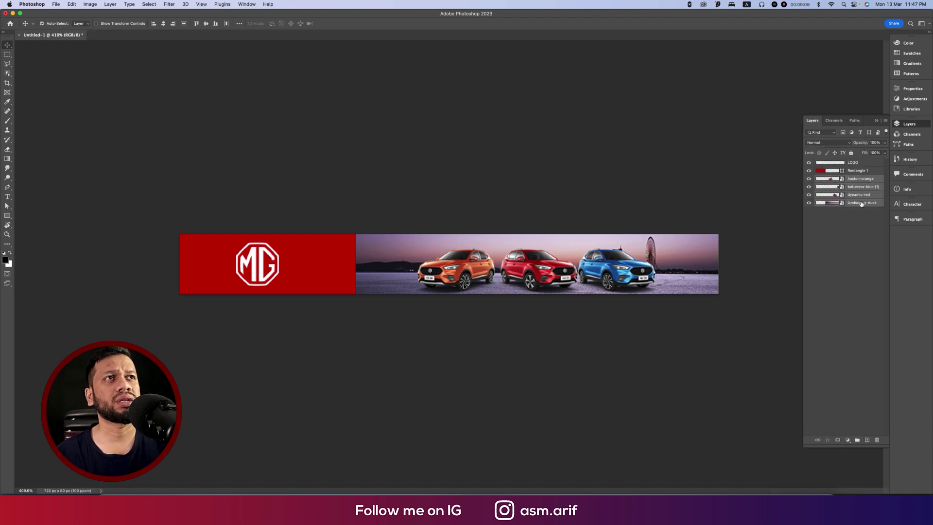
Deselect the car layers and hide the LOGO layer.
{"action": "right_click", "coordinate": [865, 183]}
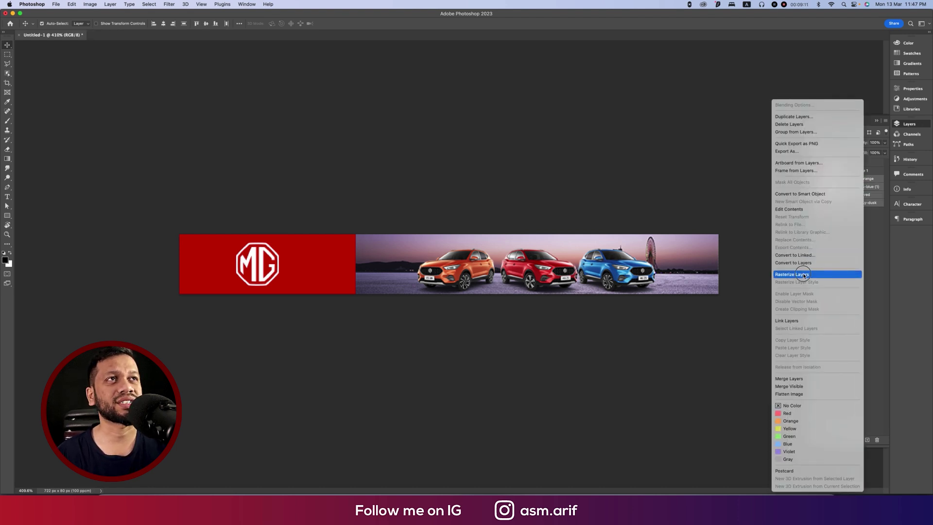
{"action": "key", "text": "Escape"}
{"action": "left_click", "coordinate": [746, 244]}
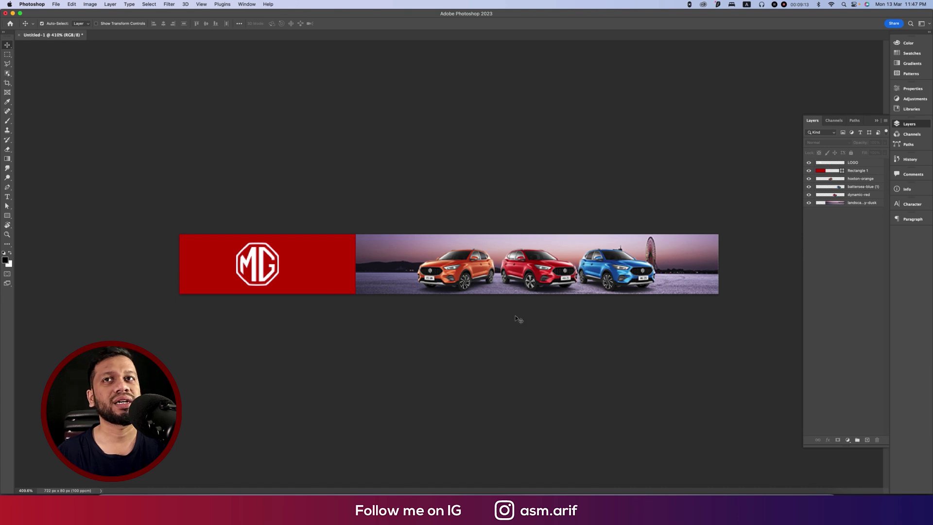
{"action": "left_click", "coordinate": [865, 165]}
{"action": "left_click", "coordinate": [809, 162]}
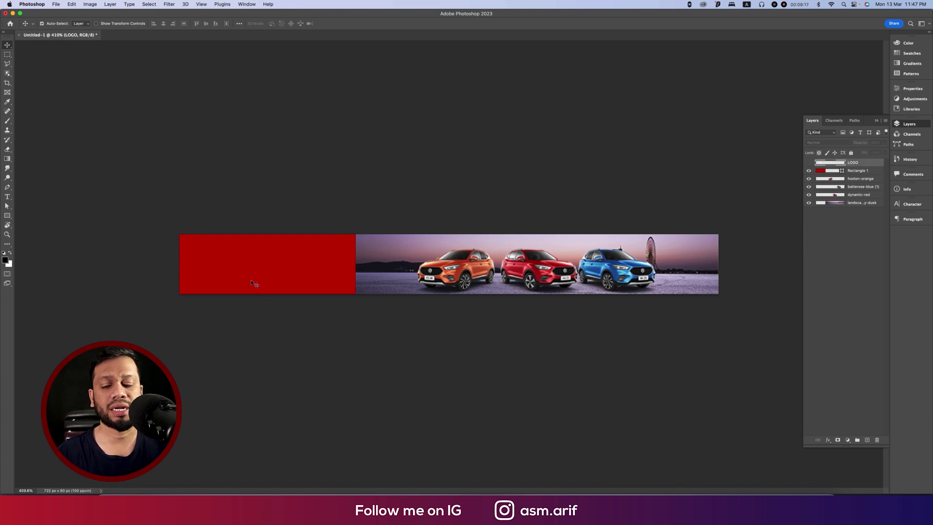
Add 'MG ZST' text on the red panel, scale it to fit, and hide it.
{"action": "key", "text": "t"}
{"action": "left_click", "coordinate": [216, 265]}
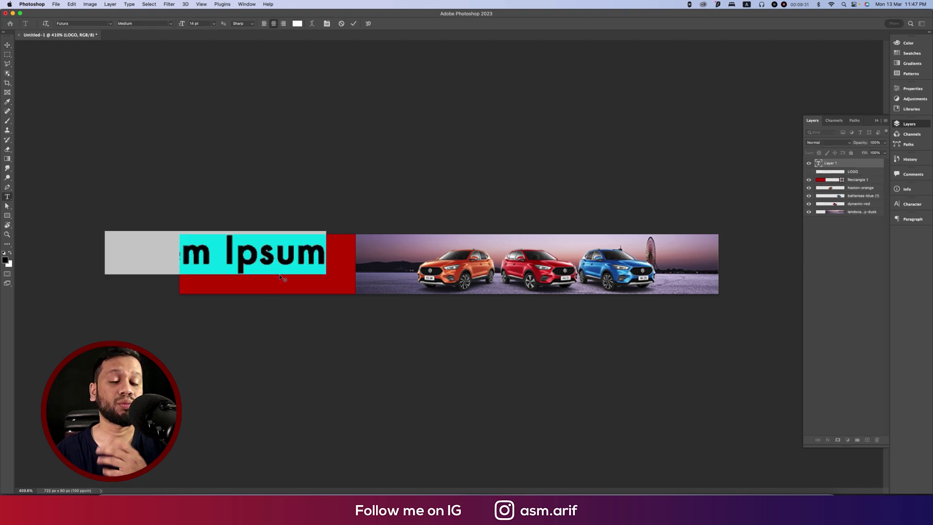
{"action": "type", "text": "MG"}
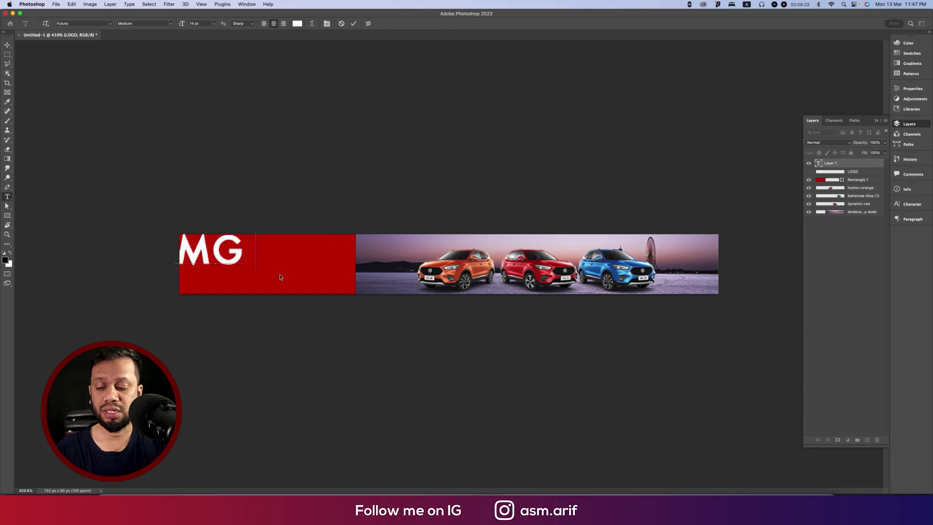
{"action": "type", "text": " ZSR"}
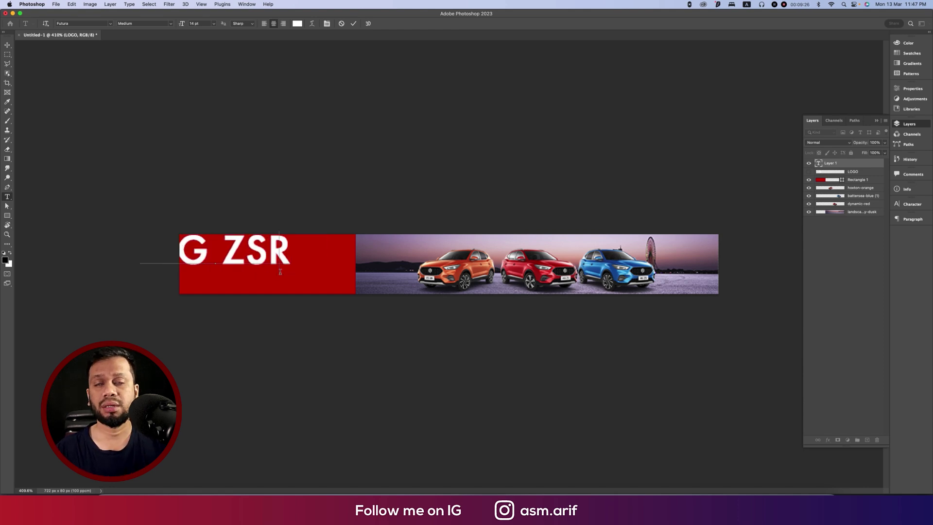
{"action": "key", "text": "BackSpace"}
{"action": "type", "text": "T"}
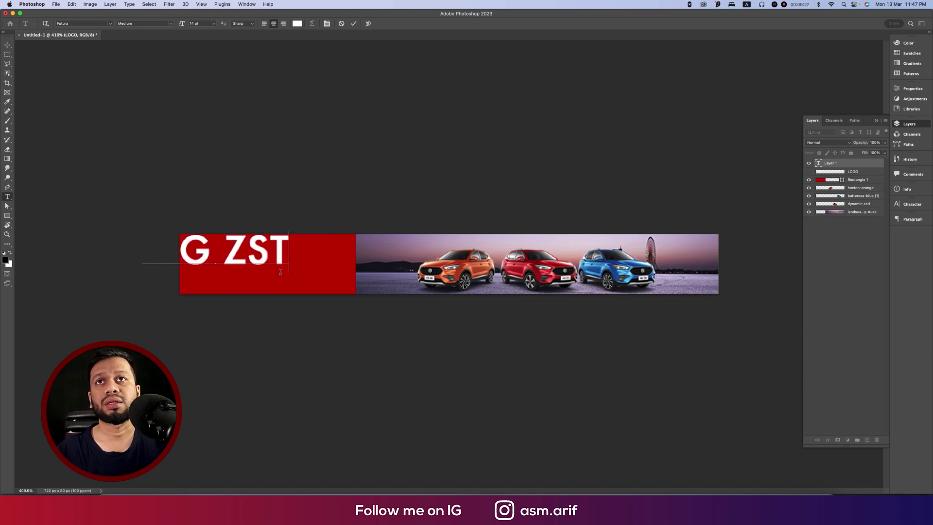
{"action": "left_click", "coordinate": [9, 48]}
{"action": "key", "text": "super+t"}
{"action": "left_click_drag", "start_coordinate": [290, 253], "coordinate": [310, 268]}
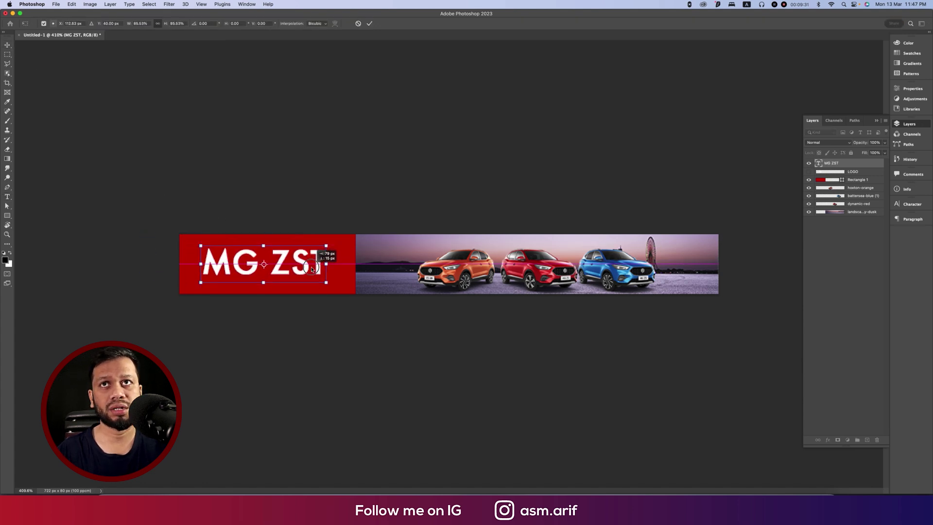
{"action": "key", "text": "Return"}
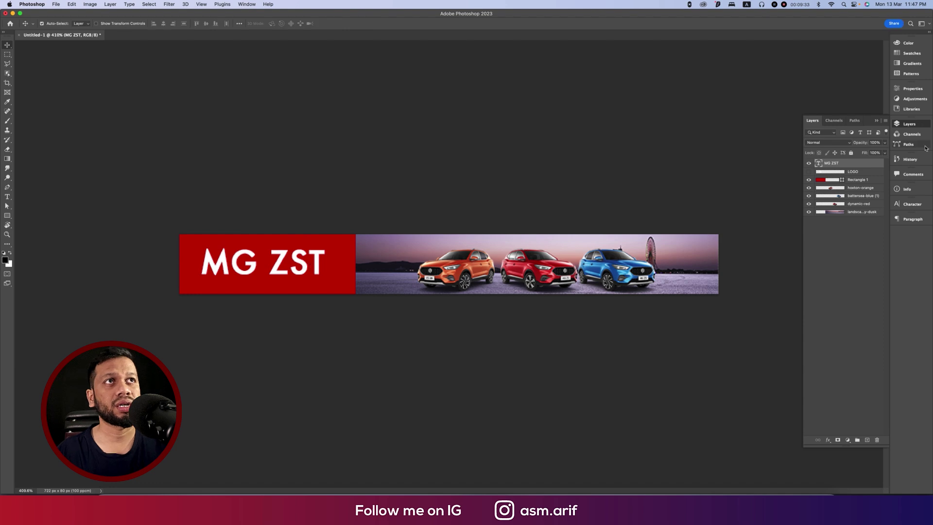
{"action": "left_click", "coordinate": [809, 163]}
{"action": "key", "text": "t"}
{"action": "left_click", "coordinate": [206, 271]}
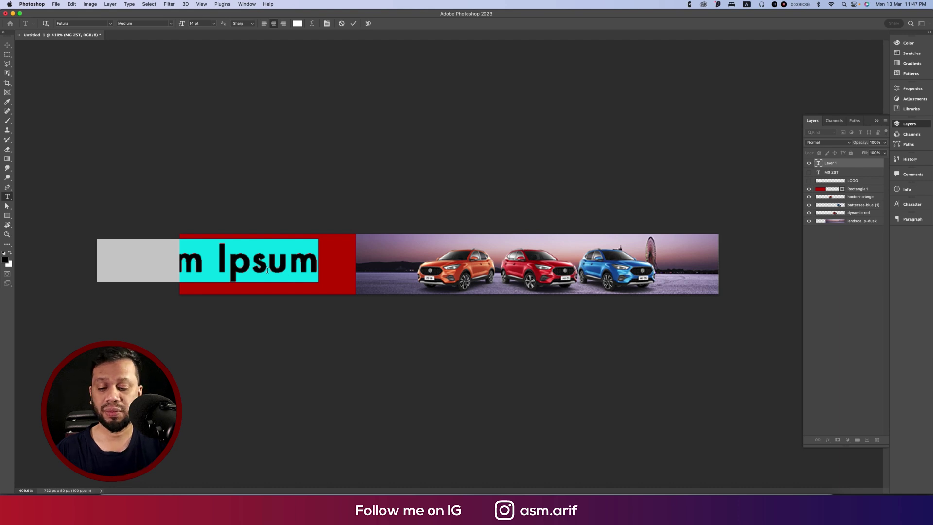
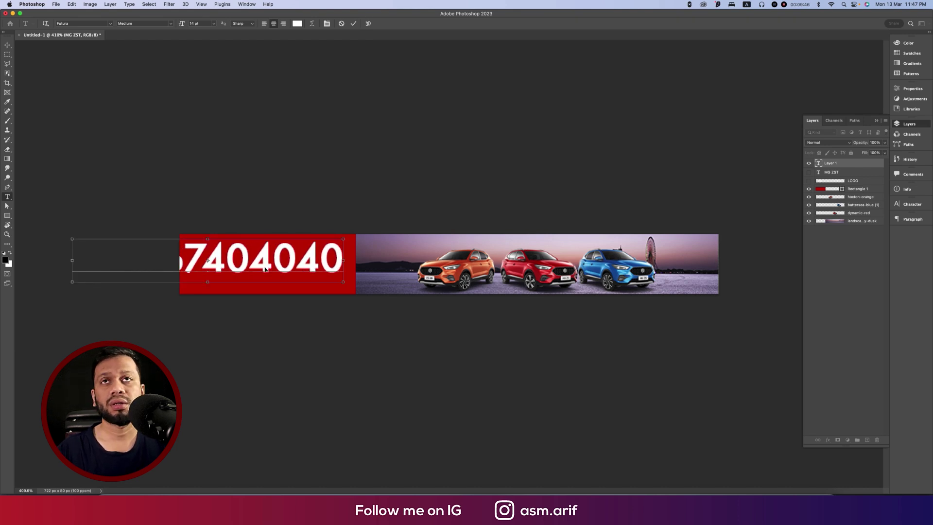
{"action": "key", "text": "super+t"}
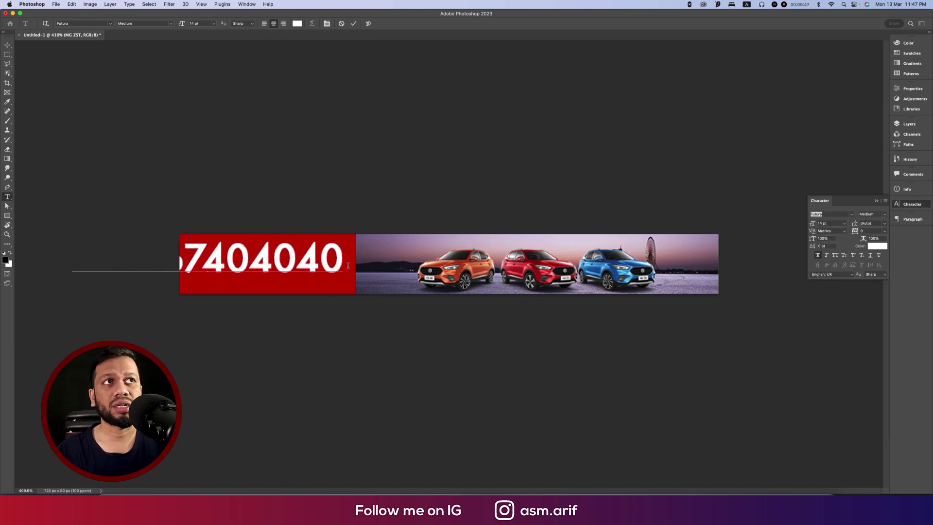
{"action": "left_click", "coordinate": [879, 202]}
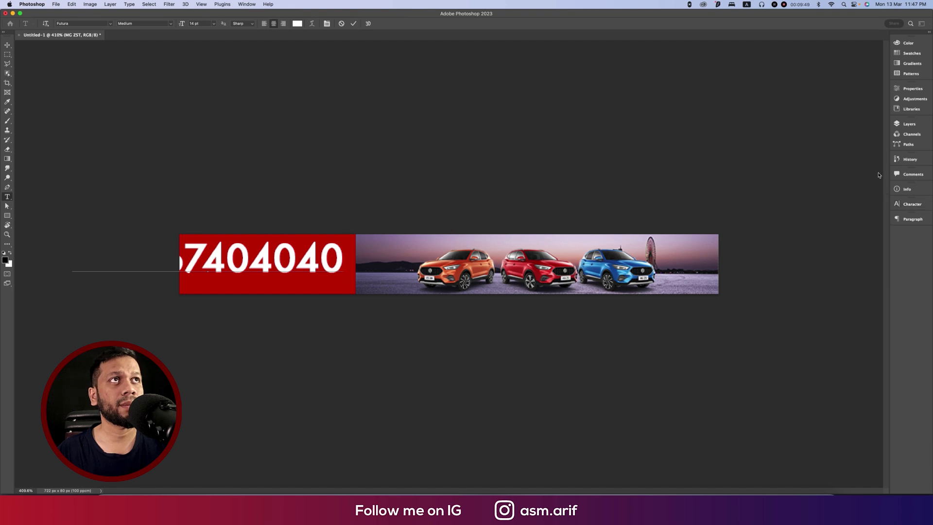
{"action": "left_click", "coordinate": [908, 124]}
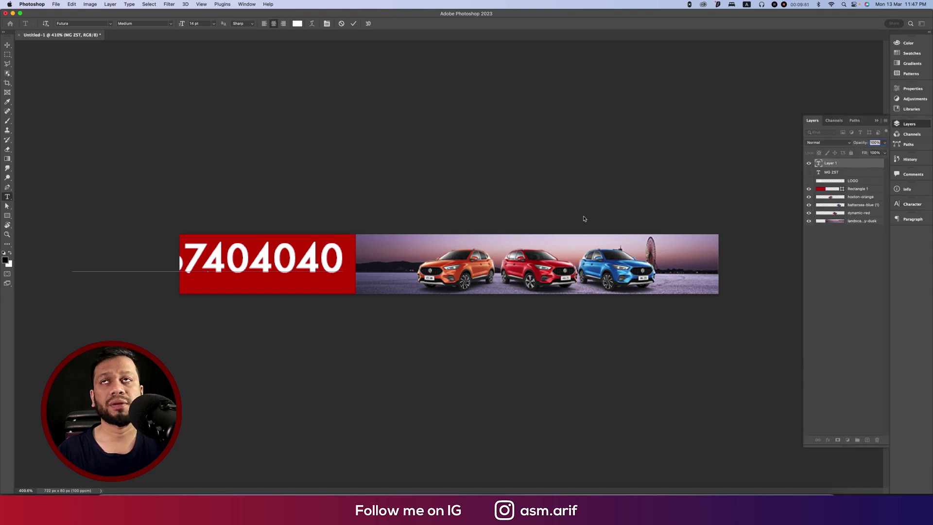
{"action": "left_click", "coordinate": [7, 45]}
{"action": "key", "text": "super+t"}
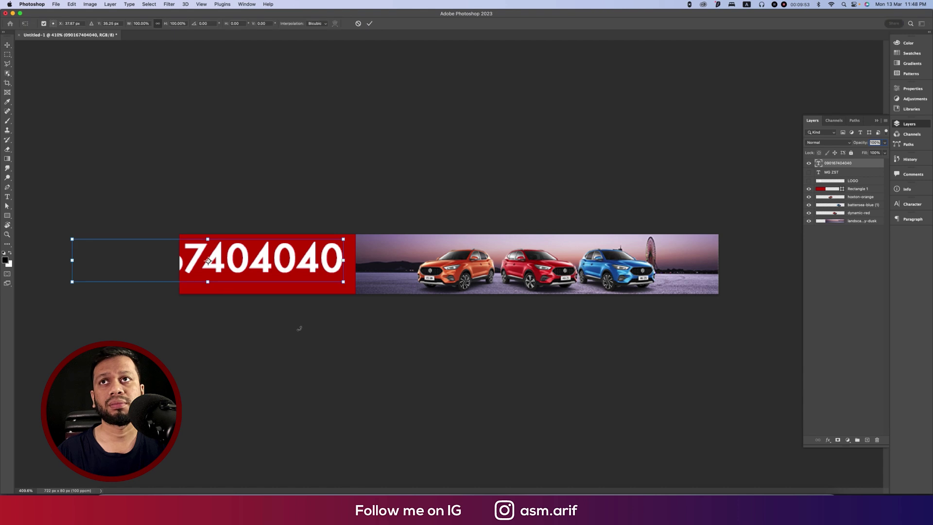
{"action": "left_click_drag", "start_coordinate": [72, 260], "coordinate": [200, 261]}
{"action": "left_click_drag", "start_coordinate": [292, 256], "coordinate": [289, 265]}
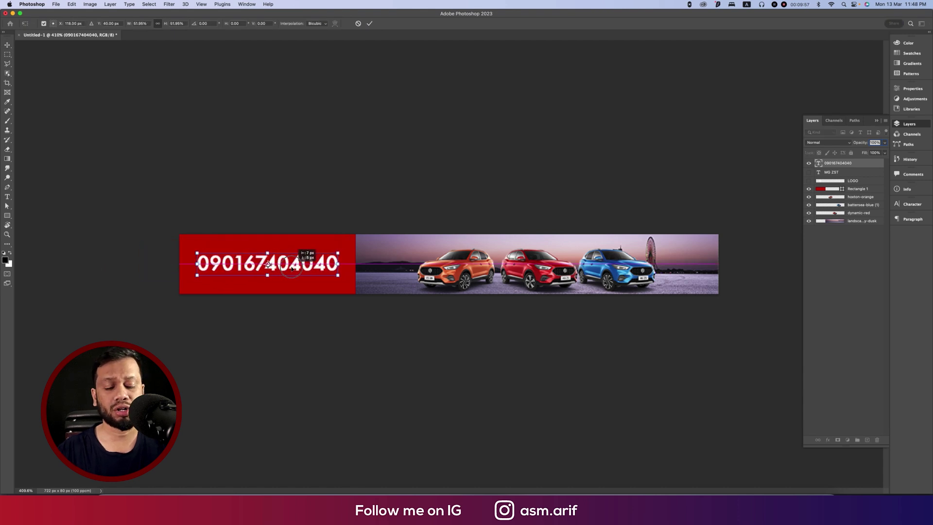
{"action": "key", "text": "Return"}
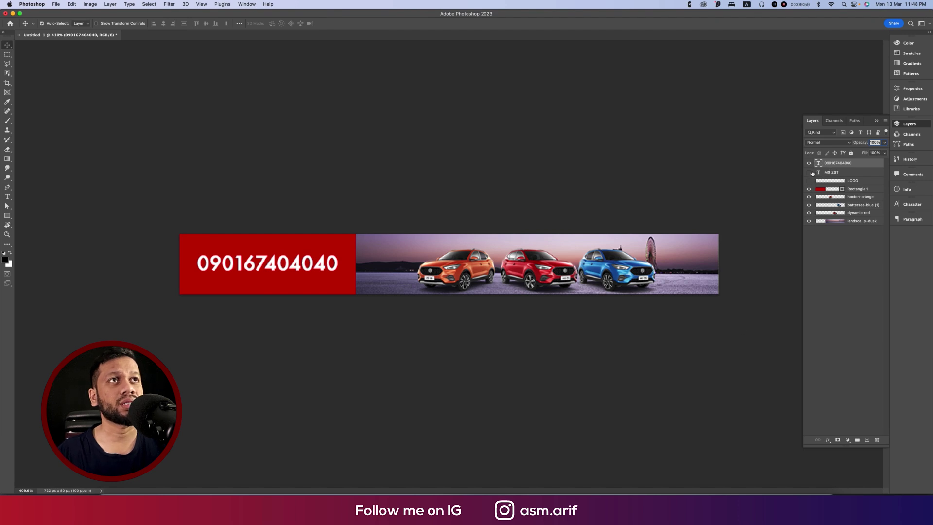
Hide the phone number, MG ZST and LOGO layers.
{"action": "left_click", "coordinate": [810, 172]}
{"action": "left_click", "coordinate": [809, 180]}
{"action": "left_click", "coordinate": [809, 163]}
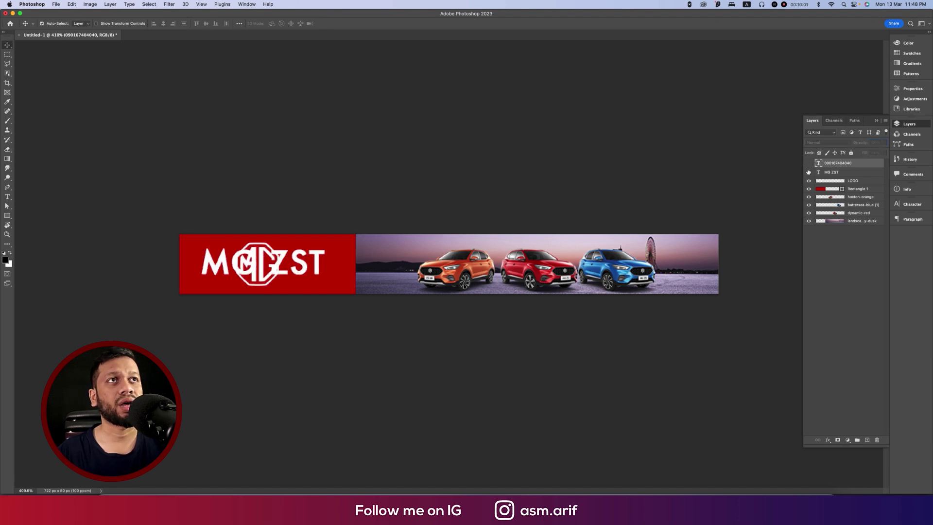
{"action": "left_click", "coordinate": [810, 172]}
{"action": "left_click", "coordinate": [809, 180]}
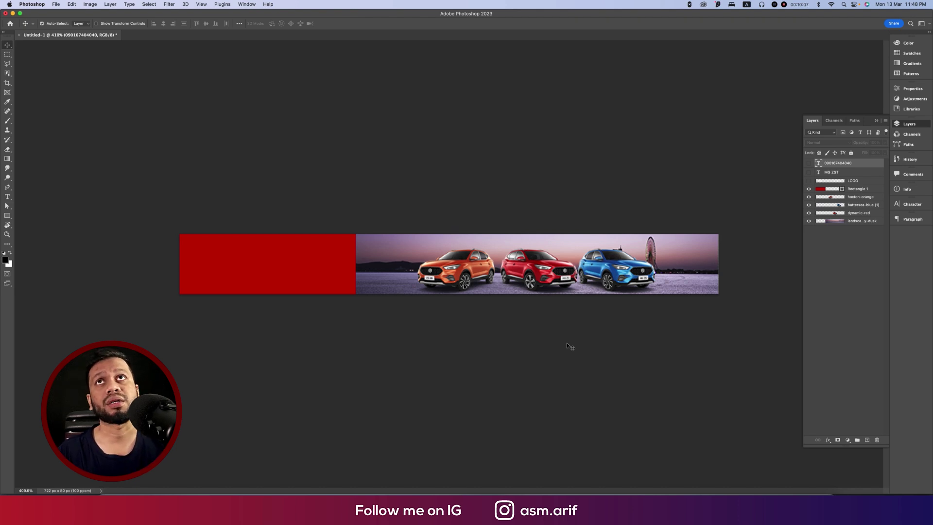
Switch Photoshop to the 3D workspace layout.
{"action": "left_click", "coordinate": [247, 4]}
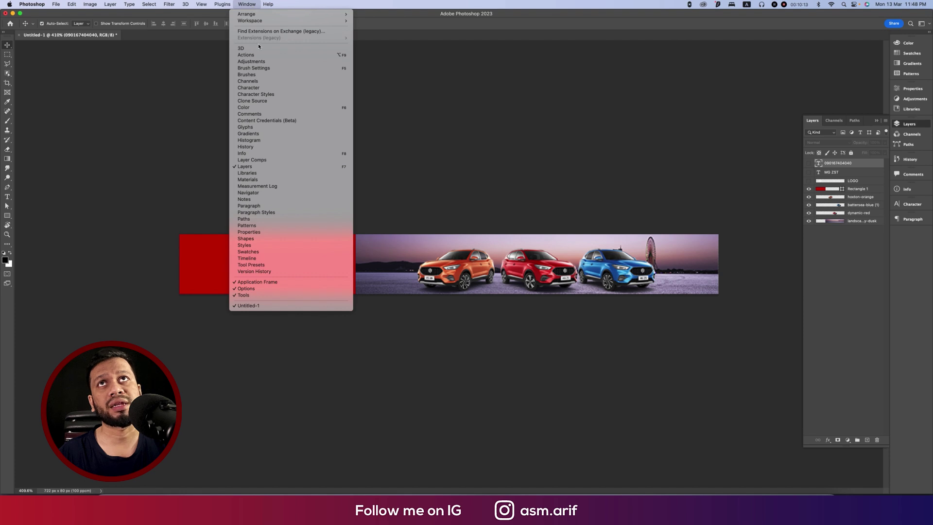
{"action": "mouse_move", "coordinate": [280, 21]}
{"action": "left_click", "coordinate": [393, 38]}
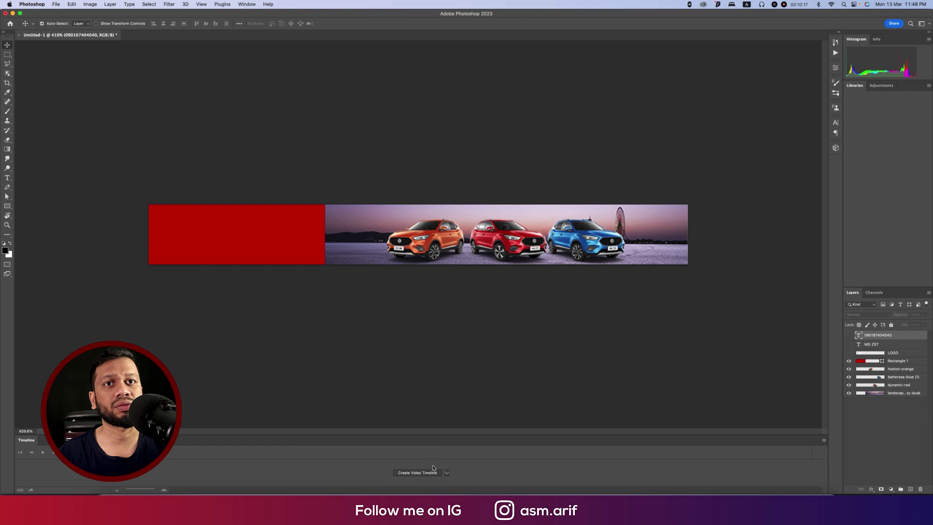
Create a video timeline, enlarge it to show every track, and show the number, MG ZST and logo layers.
{"action": "left_click", "coordinate": [446, 473]}
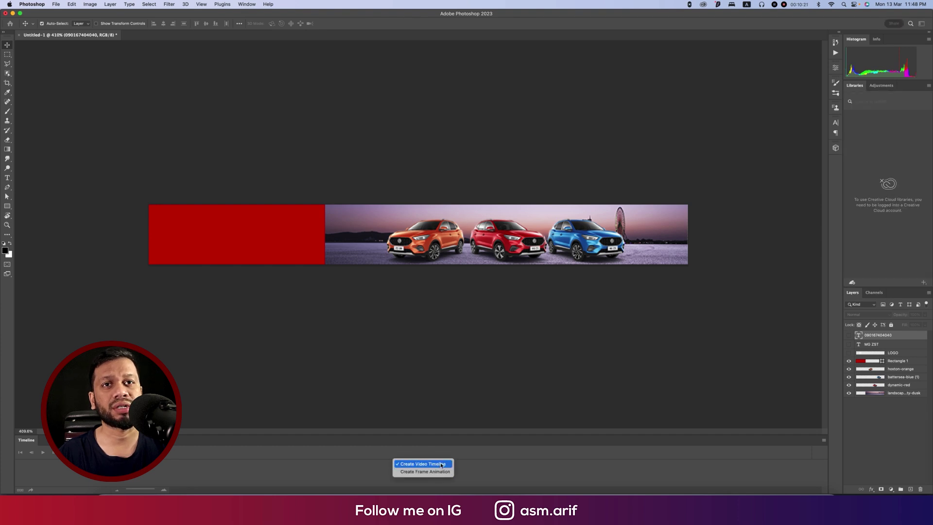
{"action": "left_click", "coordinate": [447, 463]}
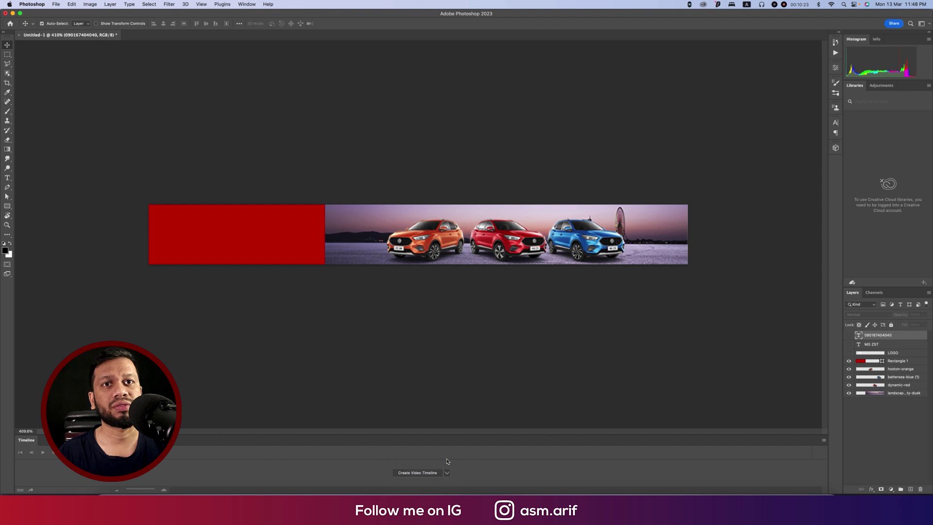
{"action": "left_click", "coordinate": [440, 471]}
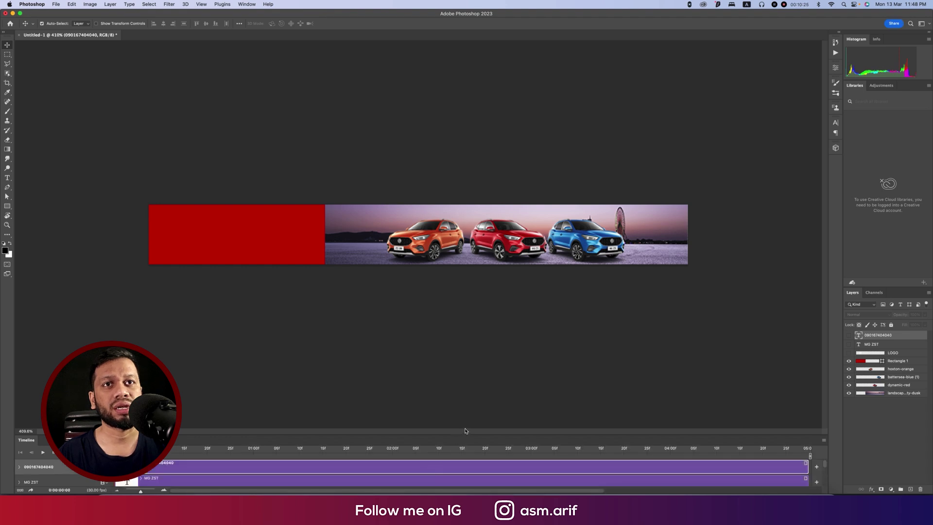
{"action": "left_click_drag", "start_coordinate": [465, 433], "coordinate": [465, 272]}
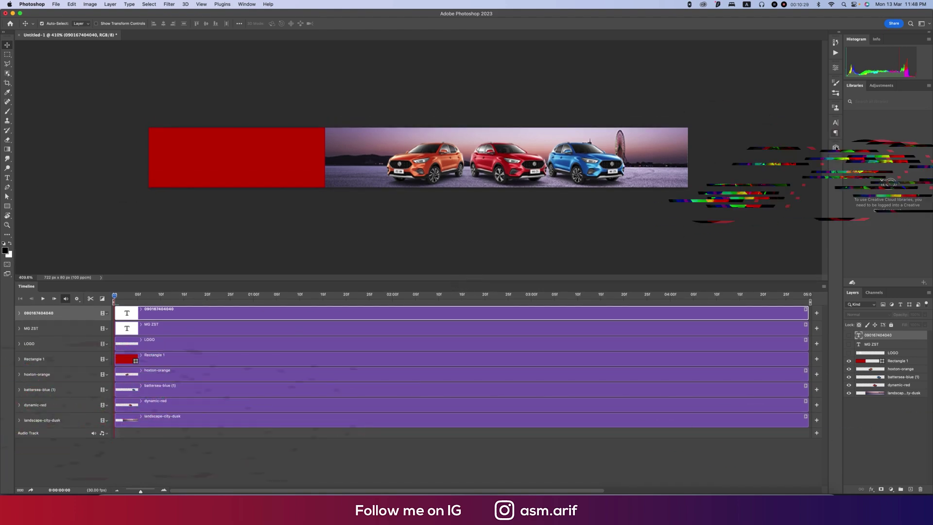
{"action": "left_click_drag", "start_coordinate": [849, 335], "coordinate": [849, 353]}
Trim LOGO to end at 01:01, MG ZST to 01:01–02:16, and start the phone number at 02:15.
{"action": "left_click", "coordinate": [166, 346]}
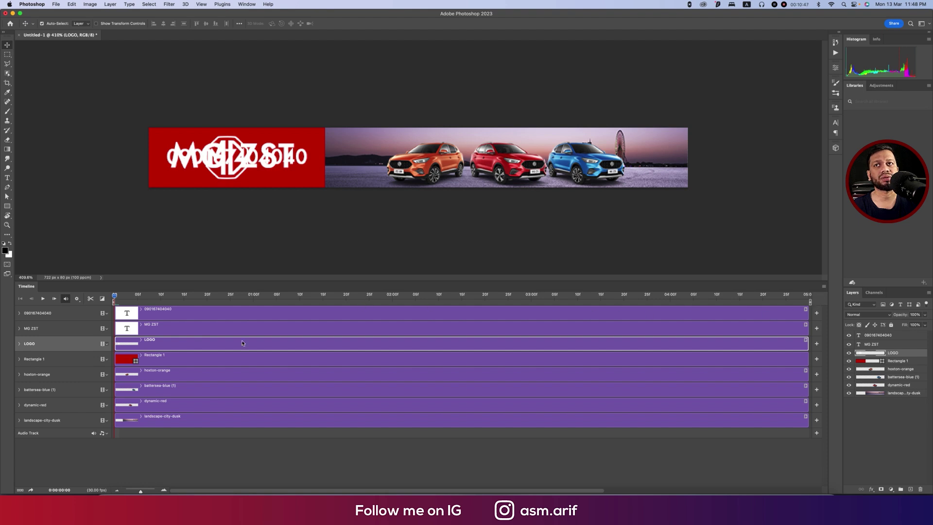
{"action": "left_click_drag", "start_coordinate": [808, 344], "coordinate": [257, 327]}
{"action": "left_click", "coordinate": [238, 360]}
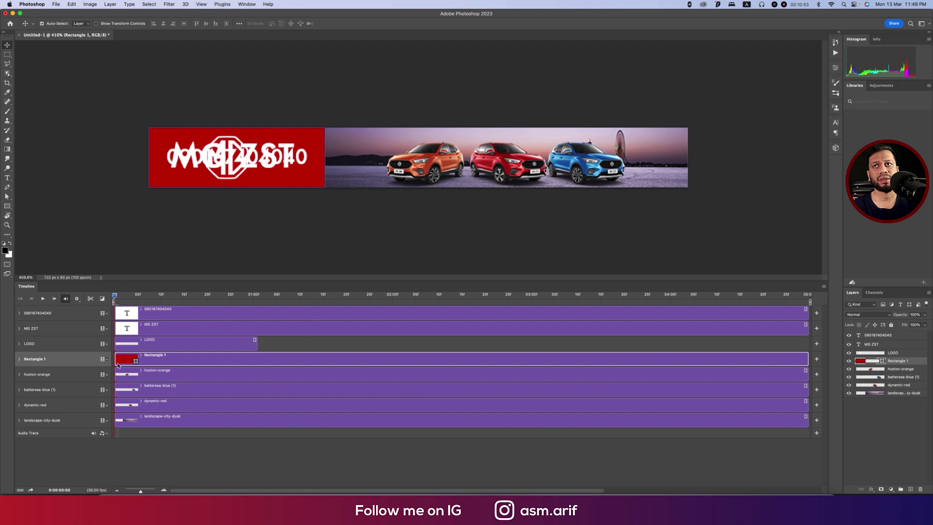
{"action": "left_click", "coordinate": [142, 332]}
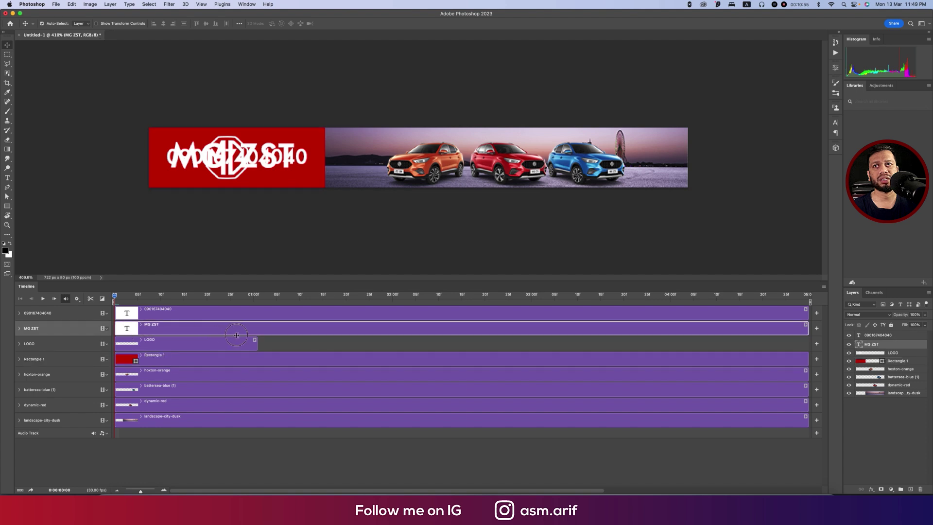
{"action": "left_click_drag", "start_coordinate": [116, 331], "coordinate": [256, 334]}
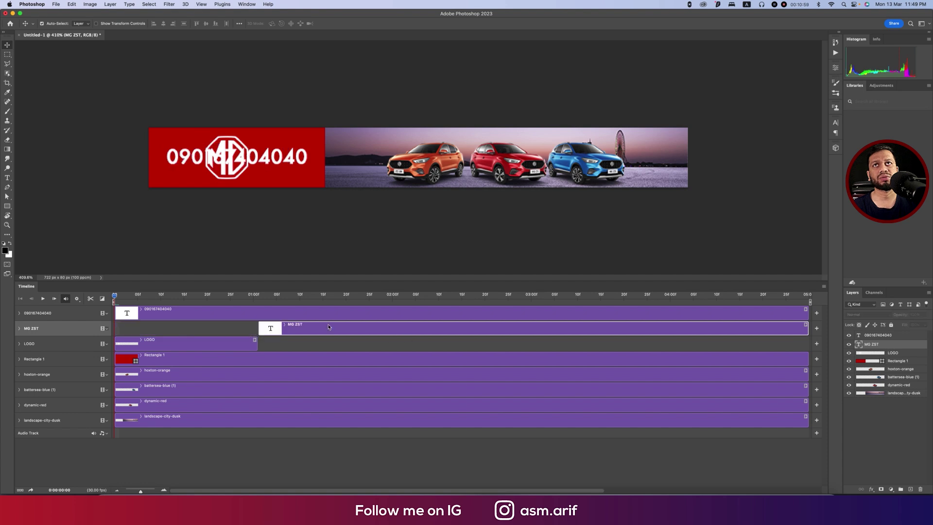
{"action": "left_click_drag", "start_coordinate": [808, 331], "coordinate": [461, 317]}
{"action": "left_click_drag", "start_coordinate": [117, 315], "coordinate": [462, 316]}
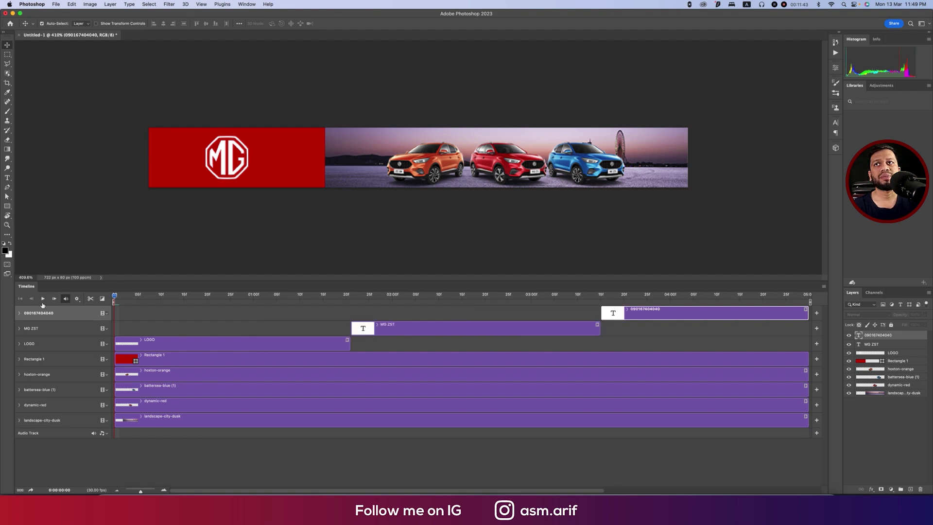
Preview the staggered timing and select the hoxton-orange car clip.
{"action": "left_click", "coordinate": [43, 299]}
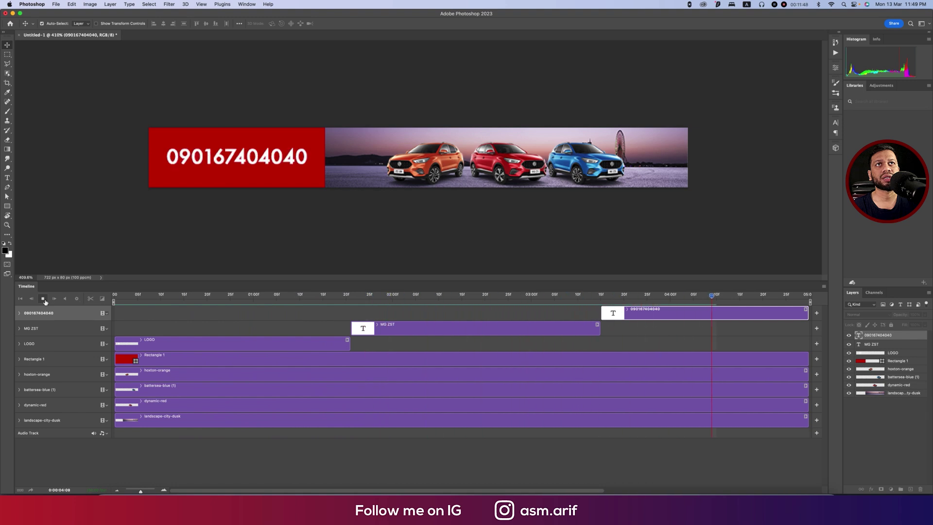
{"action": "left_click", "coordinate": [44, 300]}
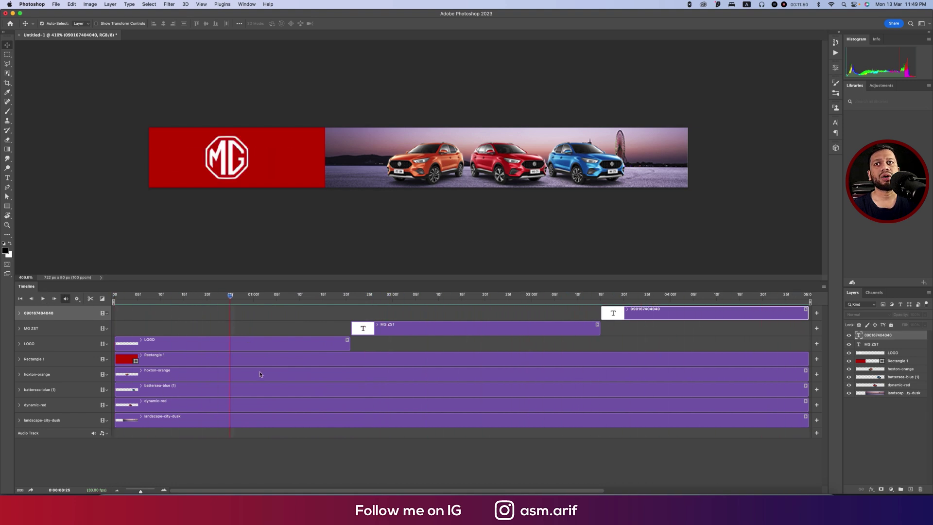
{"action": "left_click", "coordinate": [259, 374]}
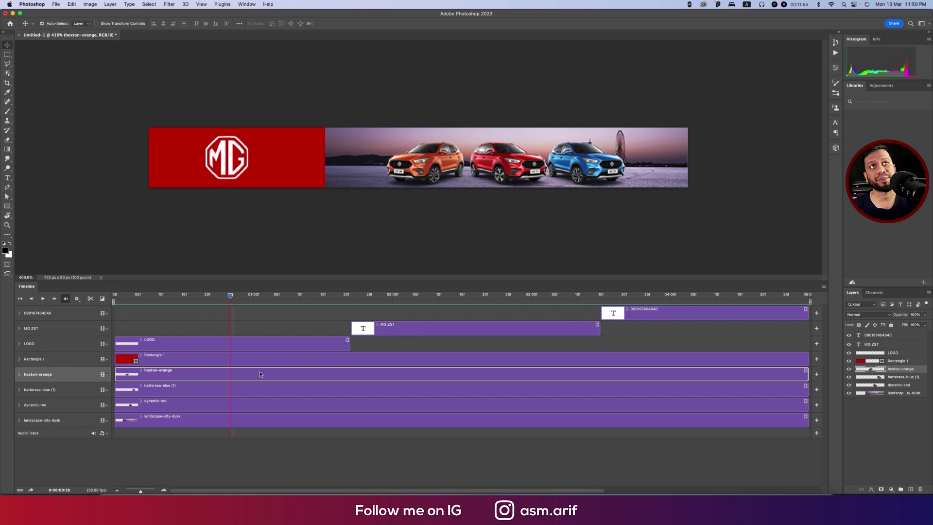
{"action": "left_click", "coordinate": [173, 379]}
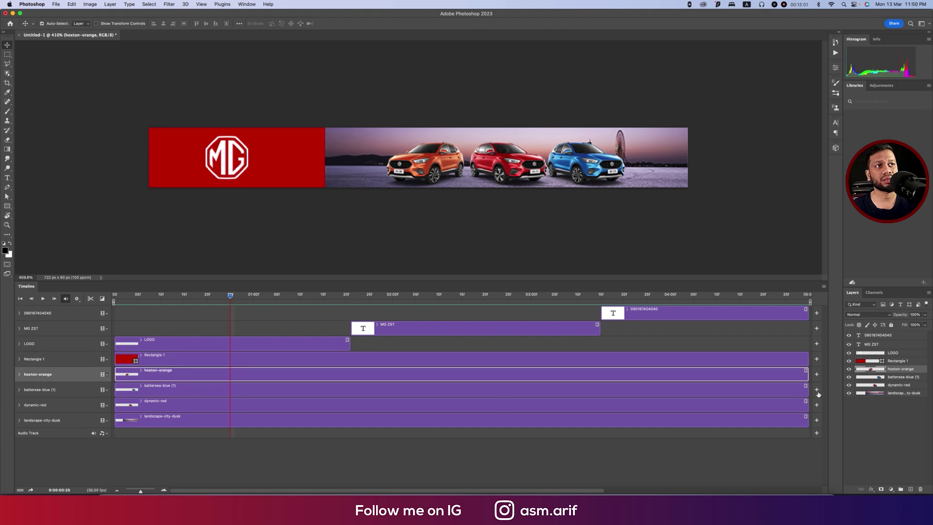
End the orange car at 01:21, run the blue car from 01:21 to 03:15, and start the red car at 03:13.
{"action": "left_click_drag", "start_coordinate": [807, 377], "coordinate": [352, 390]}
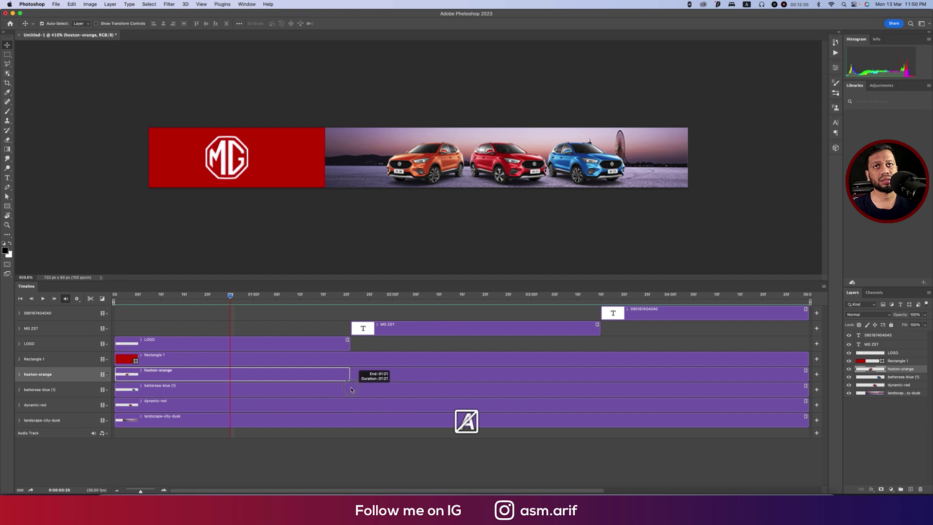
{"action": "left_click", "coordinate": [337, 394]}
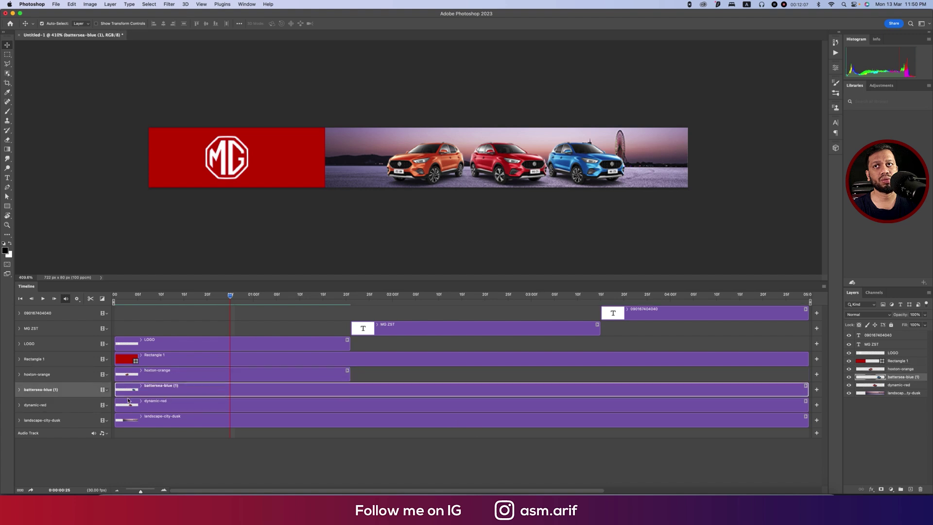
{"action": "left_click_drag", "start_coordinate": [120, 395], "coordinate": [350, 391]}
{"action": "left_click_drag", "start_coordinate": [807, 393], "coordinate": [600, 392]}
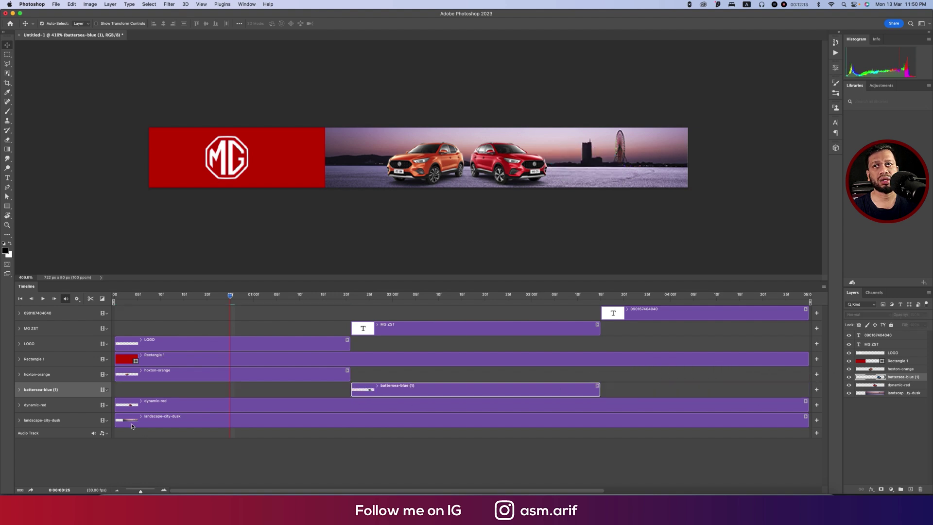
{"action": "left_click", "coordinate": [136, 408]}
{"action": "left_click_drag", "start_coordinate": [115, 406], "coordinate": [602, 426]}
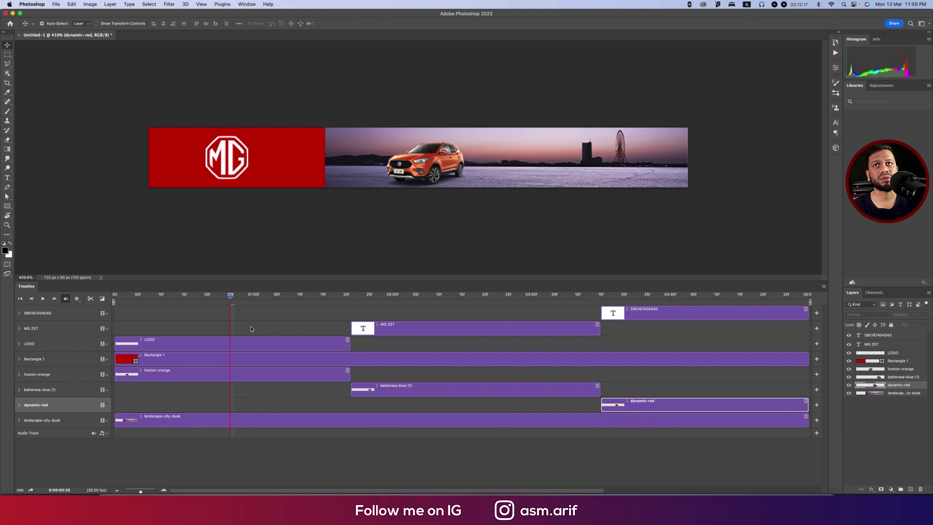
Preview, extend the blue and orange car clips to the timeline end, and replay from the start.
{"action": "key", "text": "space"}
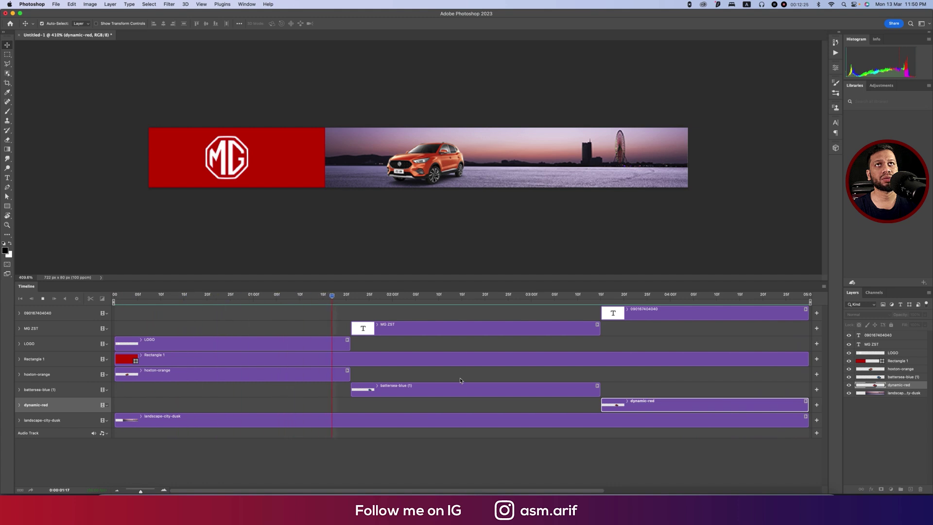
{"action": "key", "text": "space"}
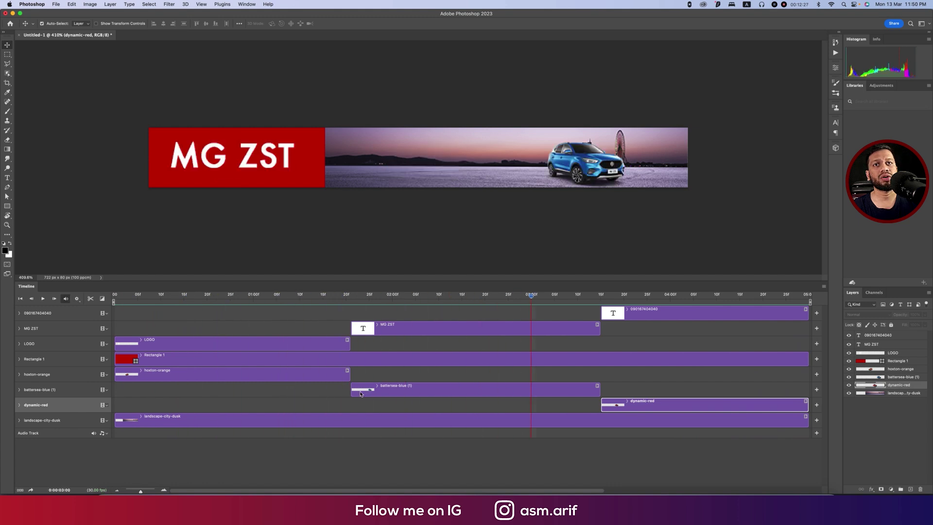
{"action": "left_click_drag", "start_coordinate": [599, 390], "coordinate": [787, 389]}
{"action": "left_click_drag", "start_coordinate": [788, 390], "coordinate": [809, 389]}
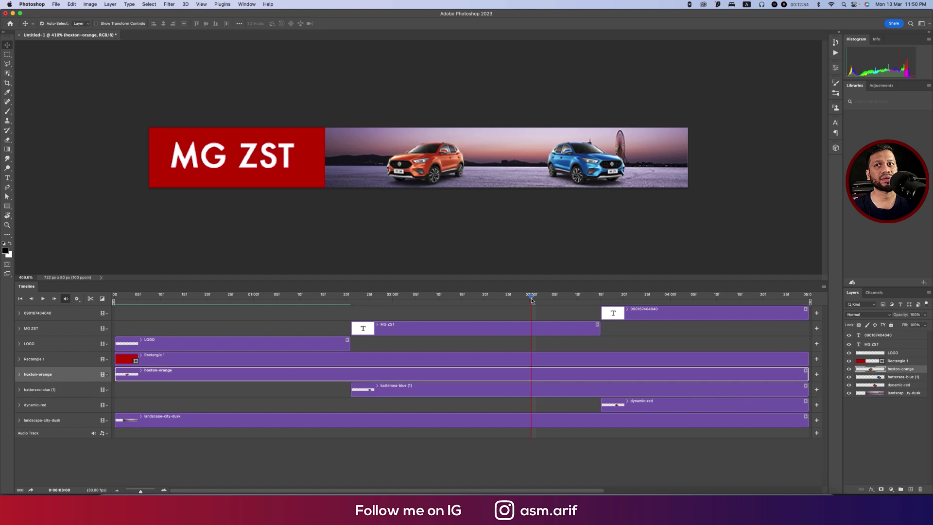
{"action": "key", "text": "Home"}
{"action": "key", "text": "space"}
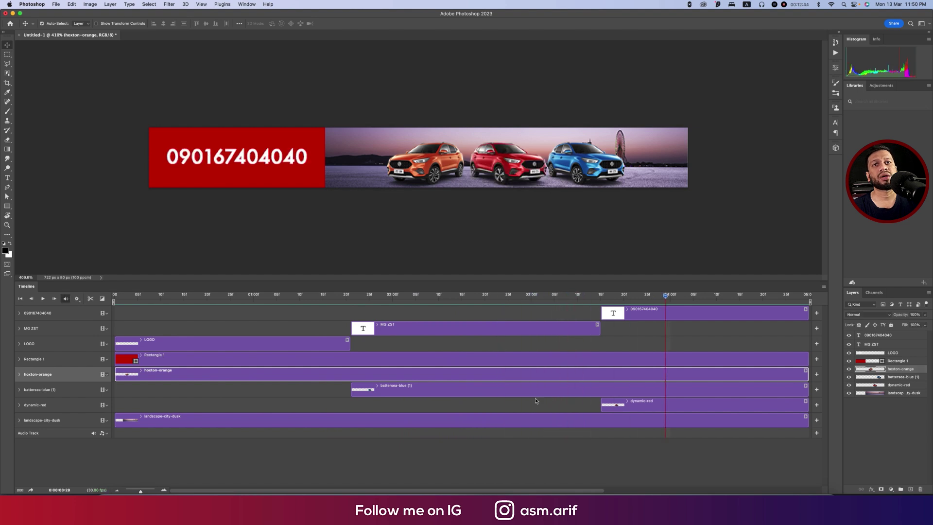
{"action": "left_click", "coordinate": [476, 336]}
{"action": "left_click_drag", "start_coordinate": [665, 296], "coordinate": [114, 296]}
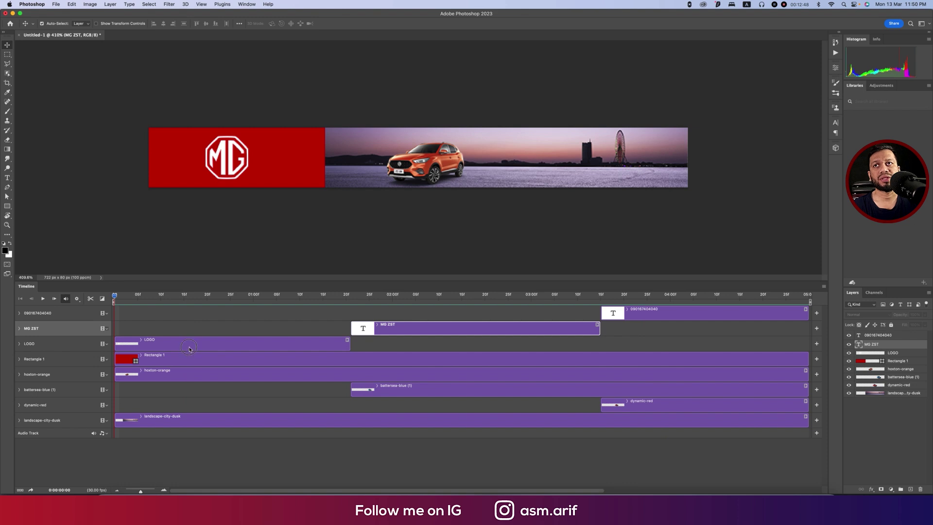
Keyframe LOGO opacity from 0% at frame 0 to 100% at 10f, then scrub to check the fade.
{"action": "left_click", "coordinate": [189, 349]}
{"action": "left_click", "coordinate": [19, 344]}
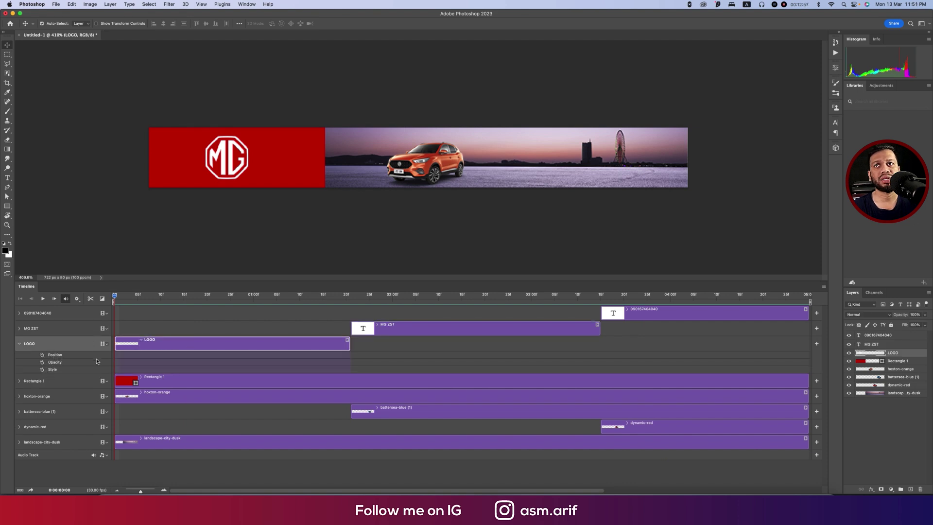
{"action": "left_click", "coordinate": [43, 362]}
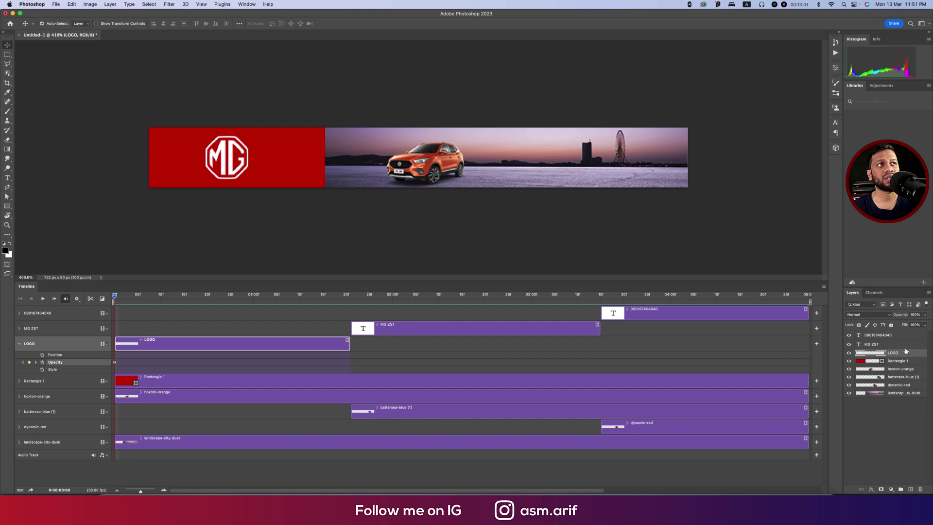
{"action": "left_click_drag", "start_coordinate": [903, 317], "coordinate": [897, 319]}
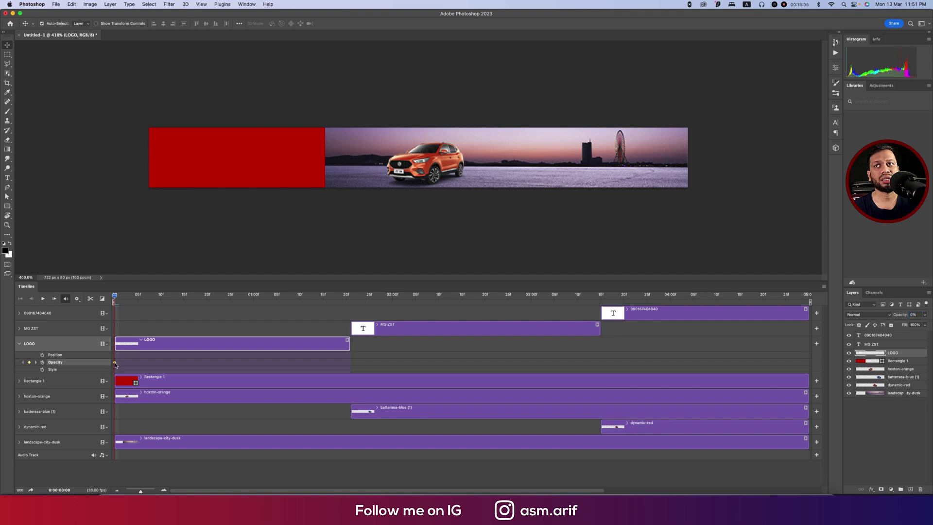
{"action": "left_click_drag", "start_coordinate": [114, 298], "coordinate": [161, 305]}
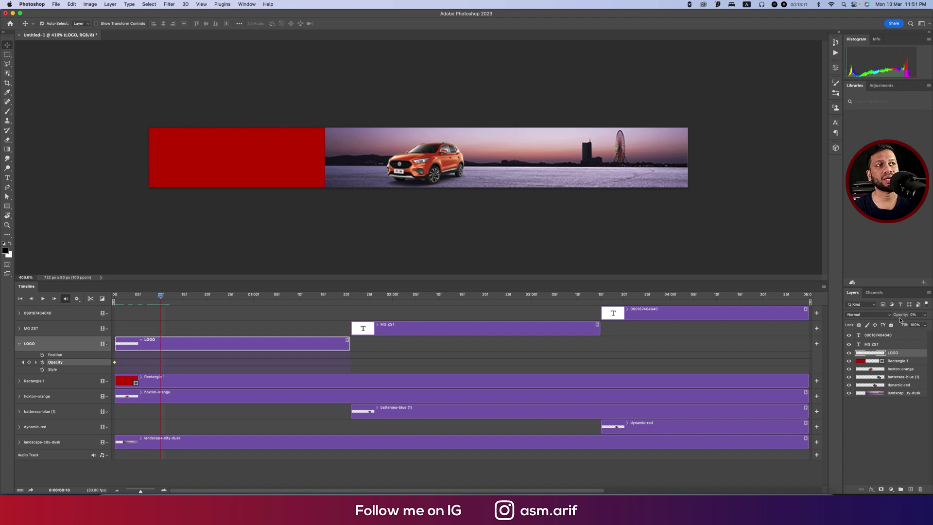
{"action": "left_click_drag", "start_coordinate": [900, 318], "coordinate": [928, 320]}
{"action": "left_click_drag", "start_coordinate": [162, 297], "coordinate": [85, 290]}
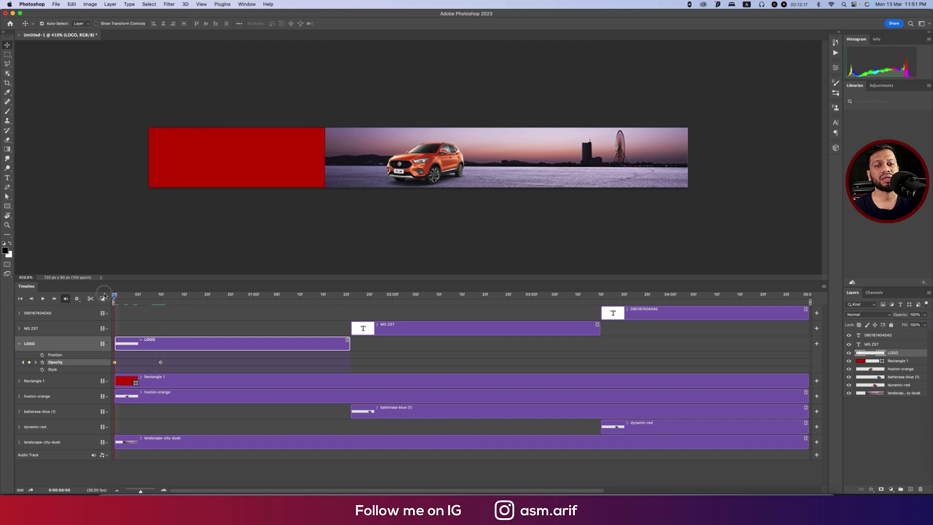
{"action": "left_click_drag", "start_coordinate": [114, 295], "coordinate": [353, 329]}
Keyframe MG ZST opacity at 0% at 1:21 and 100% at 2:00, then scrub to check.
{"action": "left_click", "coordinate": [374, 332]}
{"action": "left_click", "coordinate": [19, 329]}
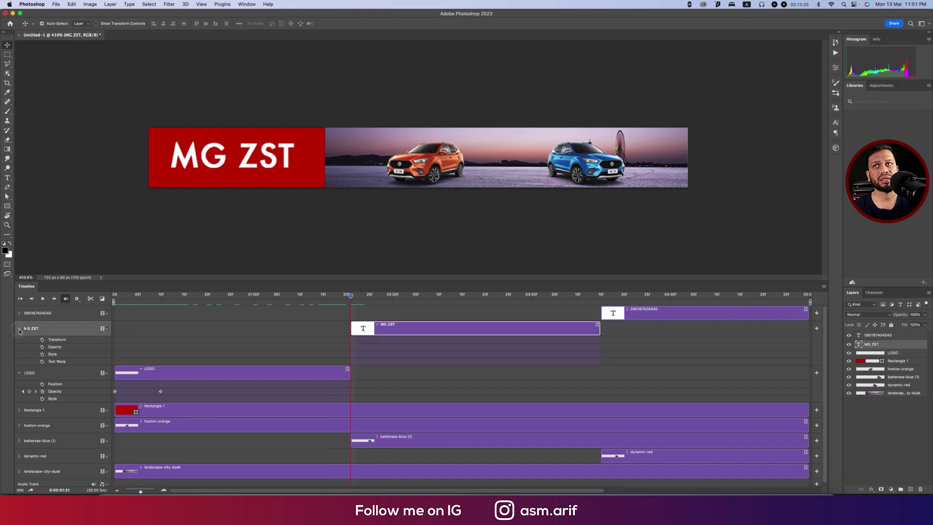
{"action": "left_click", "coordinate": [42, 348]}
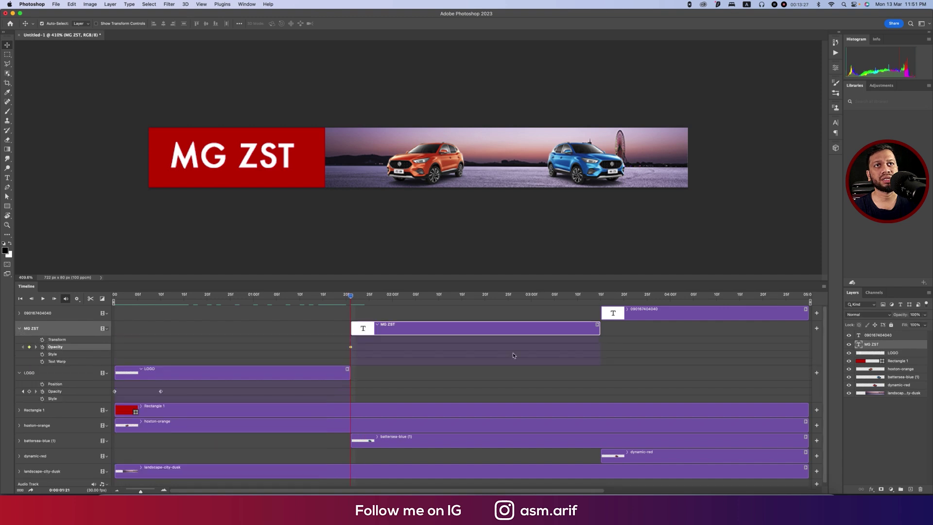
{"action": "left_click_drag", "start_coordinate": [906, 318], "coordinate": [392, 300]}
{"action": "left_click_drag", "start_coordinate": [898, 320], "coordinate": [917, 318]}
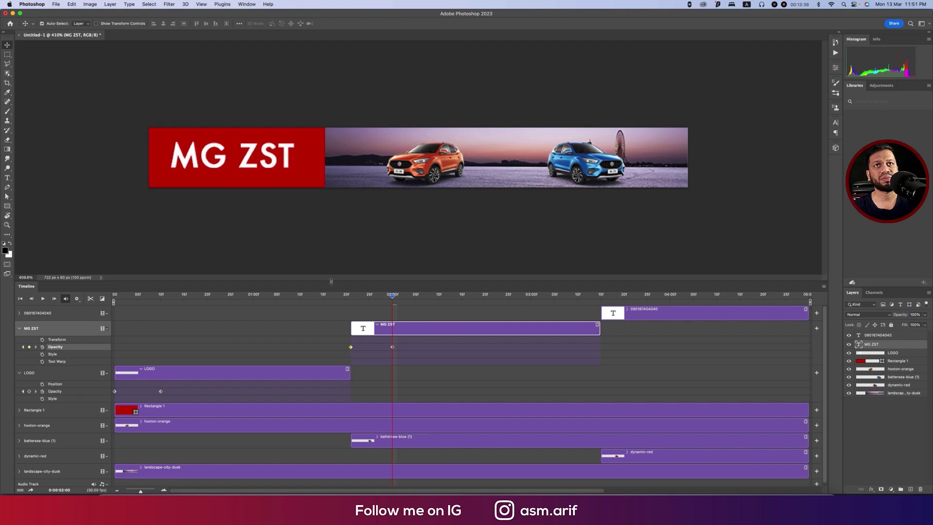
{"action": "left_click_drag", "start_coordinate": [391, 296], "coordinate": [633, 316]}
Keyframe the phone number's opacity from 0% at 3:15 to 100% around 3:26, then scrub to review.
{"action": "left_click", "coordinate": [632, 316]}
{"action": "left_click", "coordinate": [601, 297]}
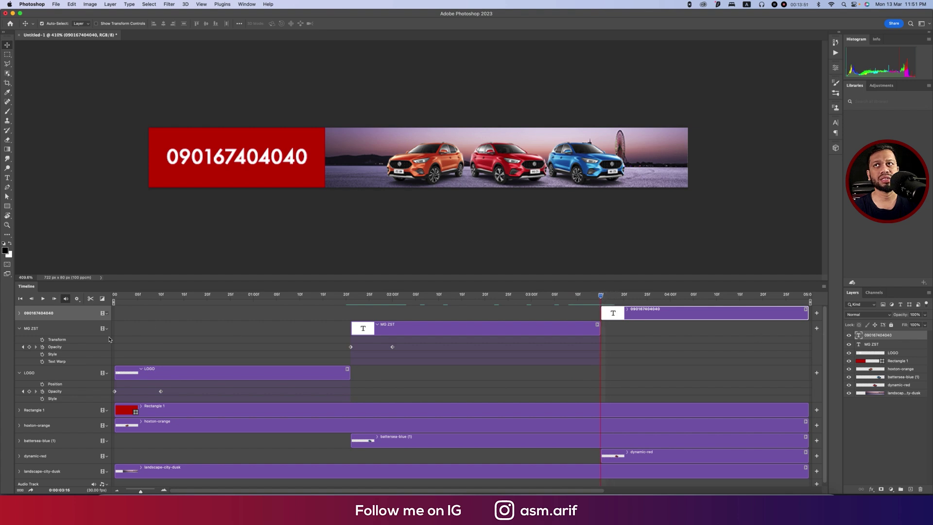
{"action": "left_click", "coordinate": [19, 314]}
{"action": "left_click", "coordinate": [42, 332]}
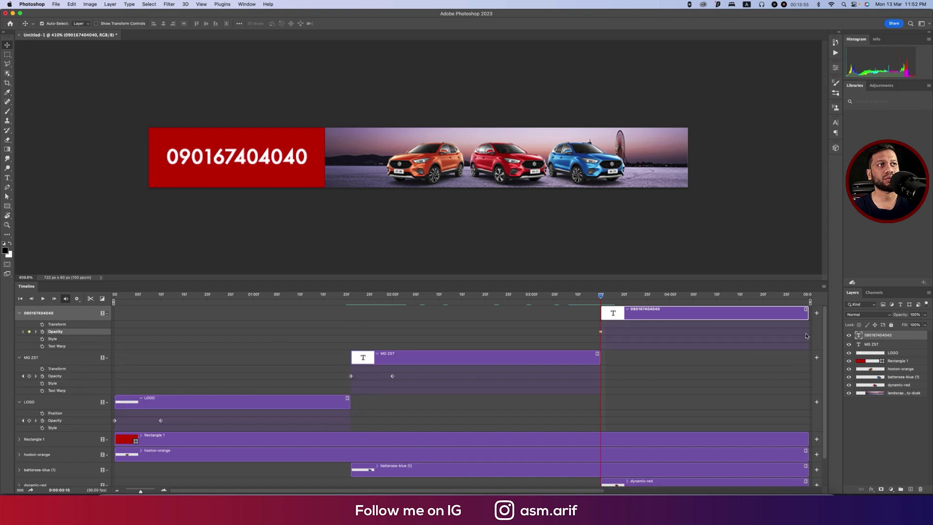
{"action": "left_click_drag", "start_coordinate": [903, 318], "coordinate": [846, 317]}
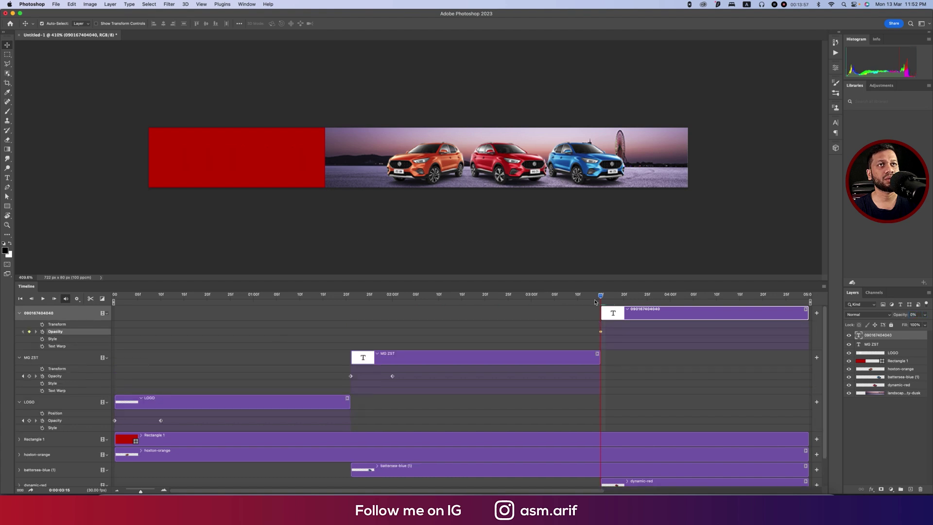
{"action": "left_click_drag", "start_coordinate": [601, 298], "coordinate": [647, 301]}
{"action": "left_click_drag", "start_coordinate": [892, 316], "coordinate": [930, 321]}
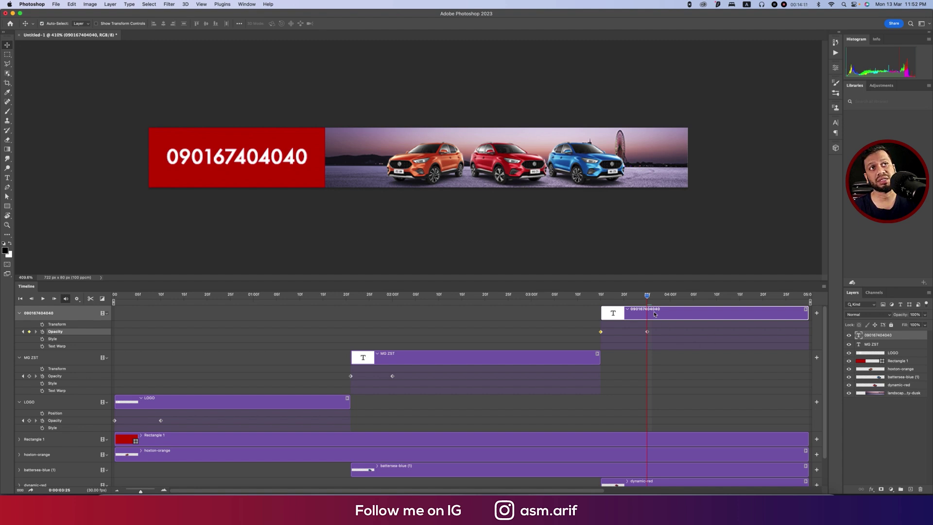
{"action": "left_click_drag", "start_coordinate": [648, 299], "coordinate": [96, 314]}
Play the banner animation preview twice and return to the first frame.
{"action": "left_click", "coordinate": [216, 454]}
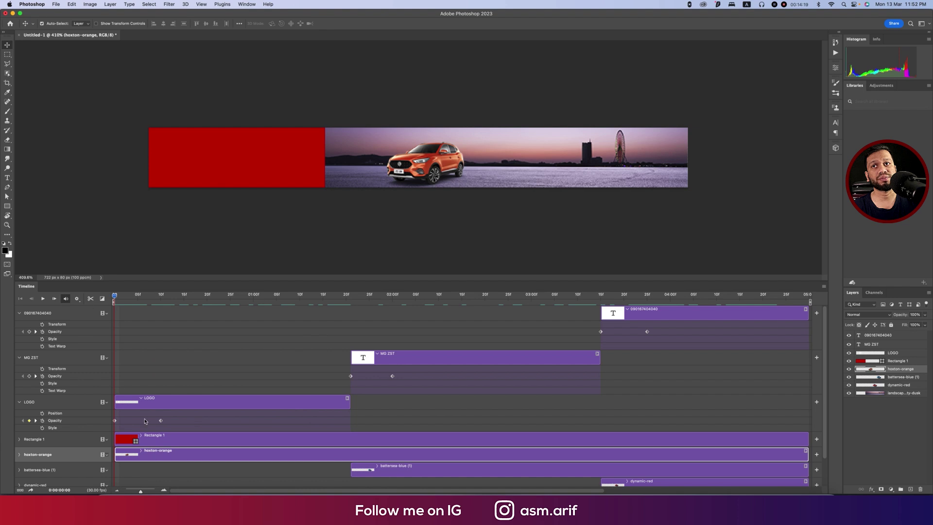
{"action": "key", "text": "space"}
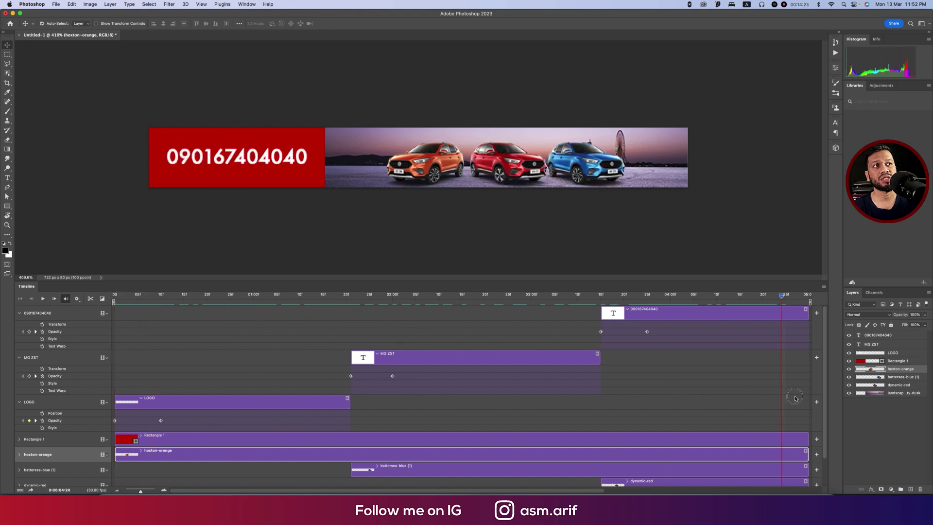
{"action": "key", "text": "space"}
{"action": "left_click", "coordinate": [42, 299]}
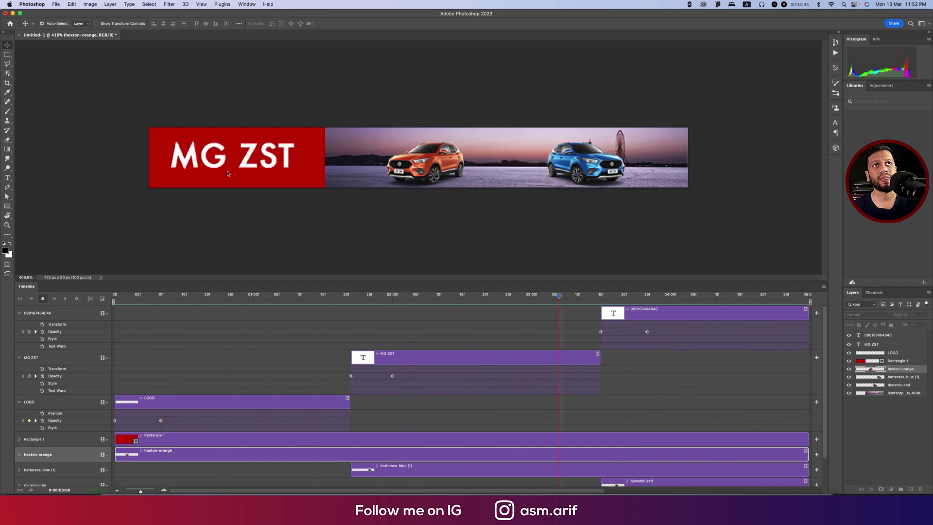
{"action": "key", "text": "space"}
{"action": "scroll", "coordinate": [651, 368], "scroll_direction": "down", "scroll_amount": 2}
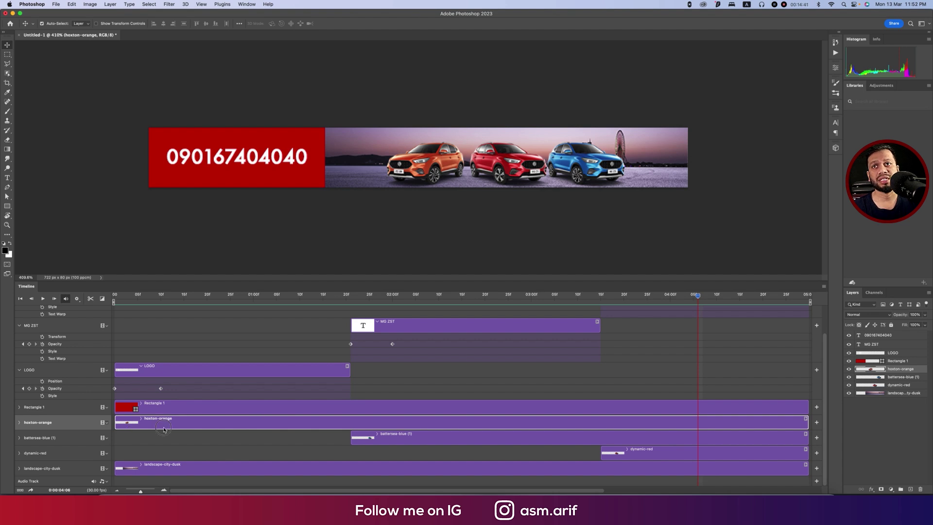
{"action": "key", "text": "Home"}
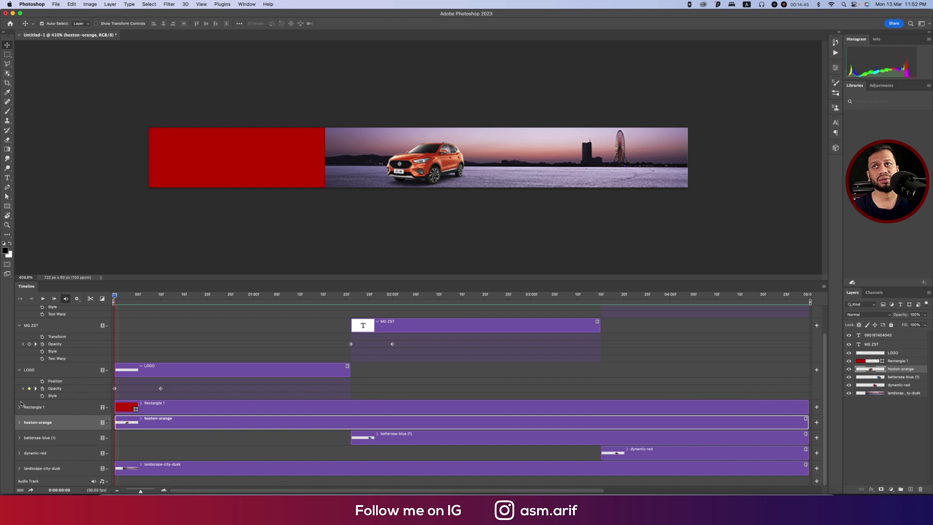
Collapse the LOGO, MG ZST and phone number tracks to single rows.
{"action": "left_click", "coordinate": [19, 370]}
{"action": "left_click", "coordinate": [20, 348]}
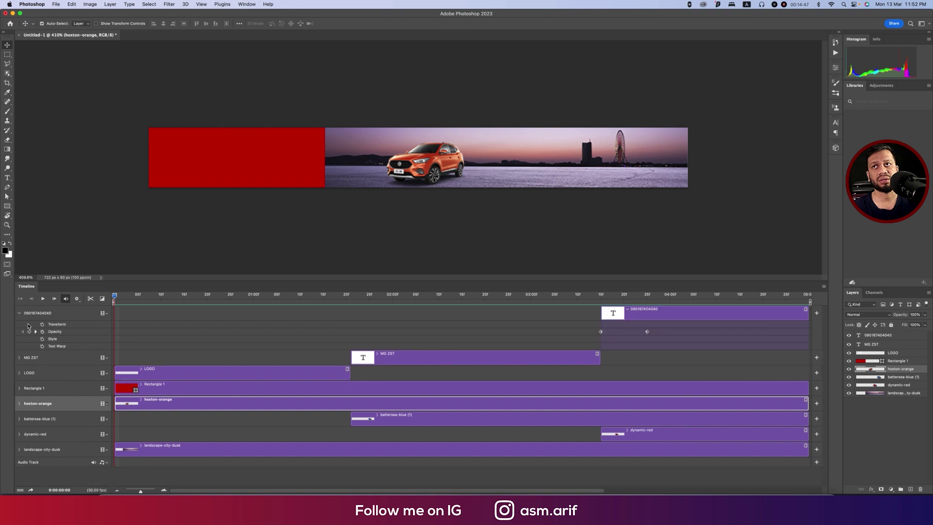
{"action": "left_click", "coordinate": [20, 313]}
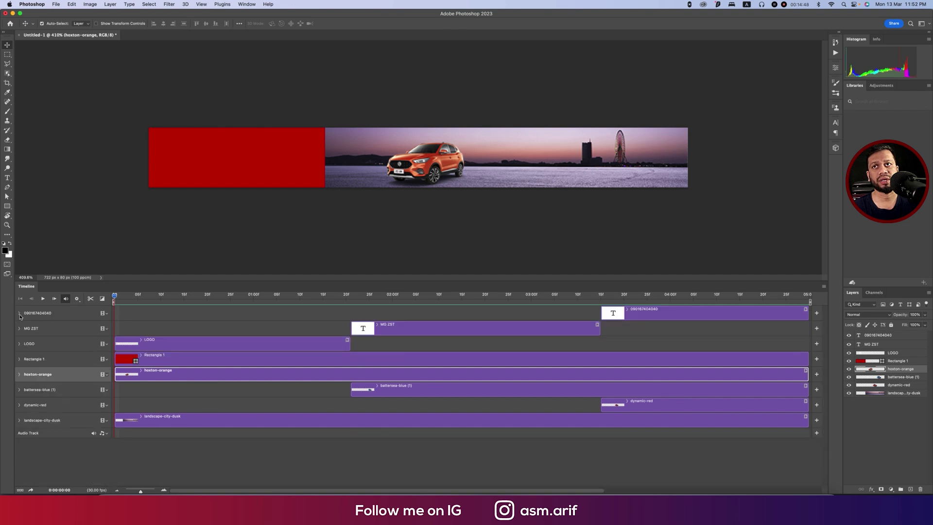
Fade the orange car in from 0% at the start to 100% at frame 9.
{"action": "left_click", "coordinate": [20, 375]}
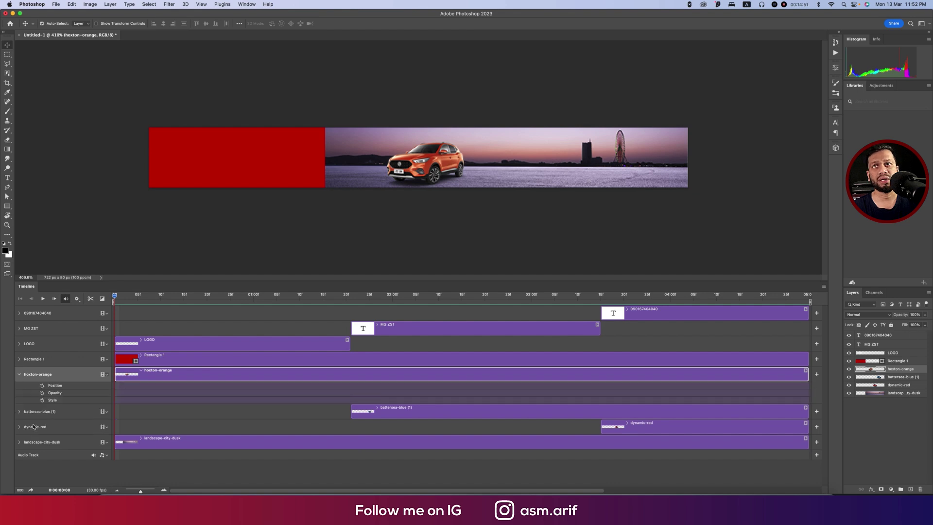
{"action": "left_click", "coordinate": [42, 392]}
{"action": "left_click_drag", "start_coordinate": [903, 316], "coordinate": [826, 320]}
{"action": "left_click_drag", "start_coordinate": [116, 300], "coordinate": [157, 301]}
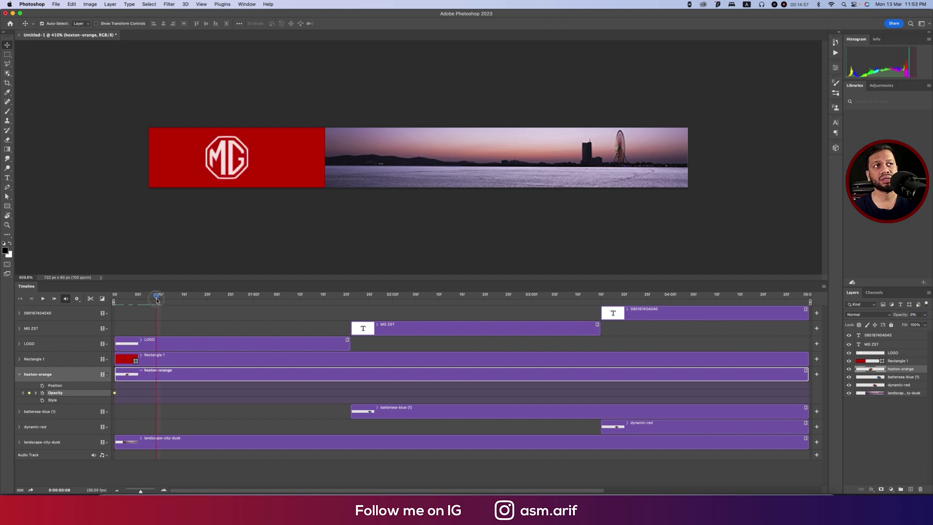
{"action": "left_click_drag", "start_coordinate": [904, 317], "coordinate": [926, 317]}
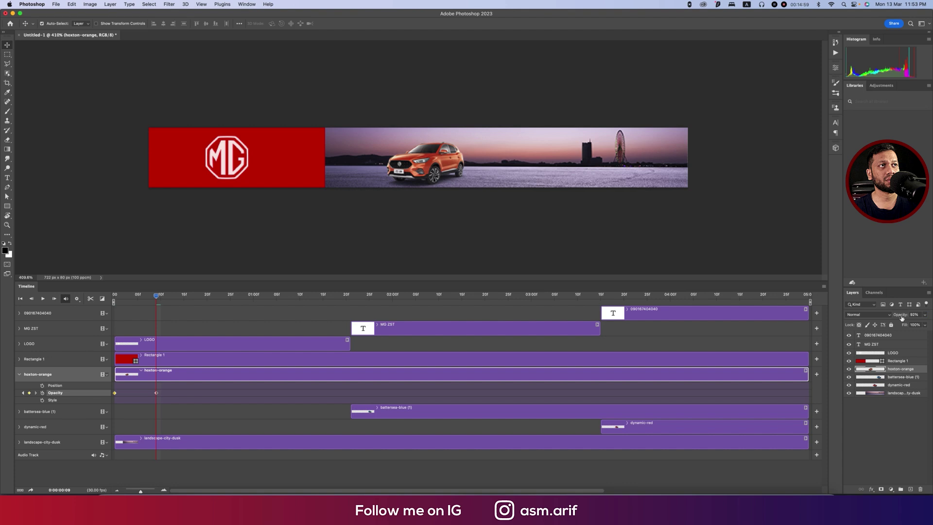
{"action": "left_click_drag", "start_coordinate": [157, 300], "coordinate": [350, 345]}
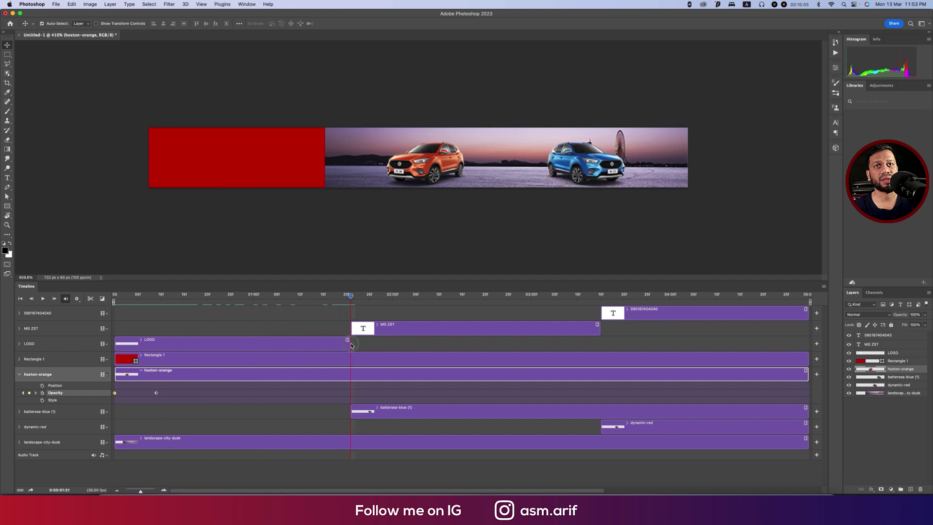
Fade the blue car in from 0% at 1:21 to 100% at 2:00.
{"action": "left_click", "coordinate": [381, 412]}
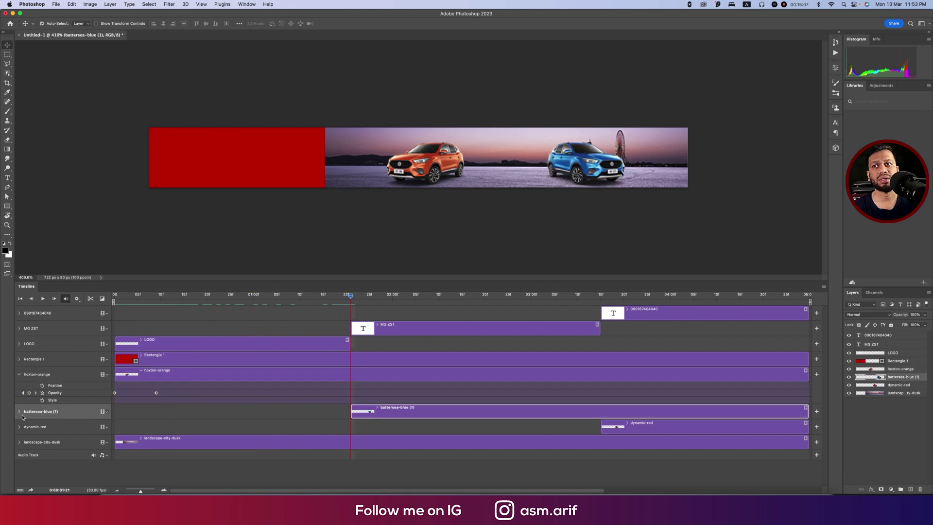
{"action": "left_click", "coordinate": [19, 374]}
{"action": "left_click", "coordinate": [20, 389]}
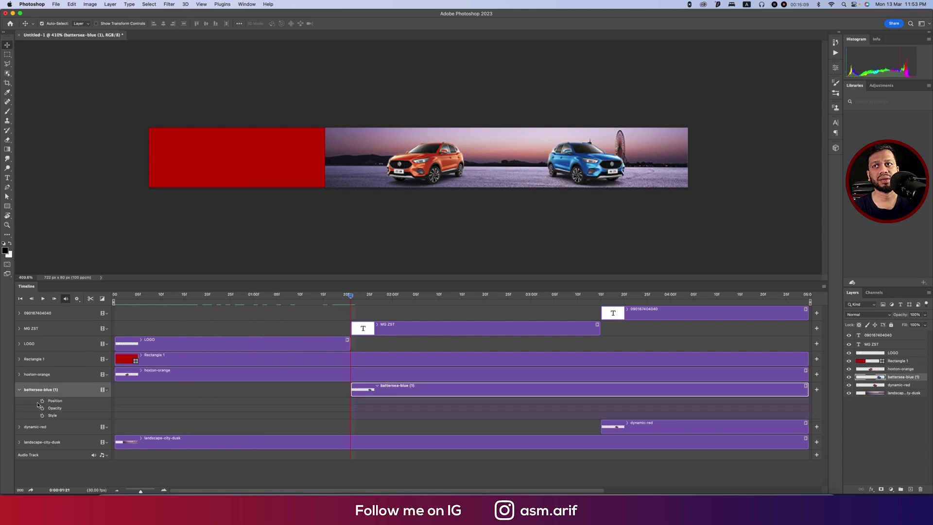
{"action": "left_click", "coordinate": [42, 408]}
{"action": "left_click_drag", "start_coordinate": [906, 315], "coordinate": [300, 344]}
{"action": "left_click_drag", "start_coordinate": [347, 302], "coordinate": [392, 302]}
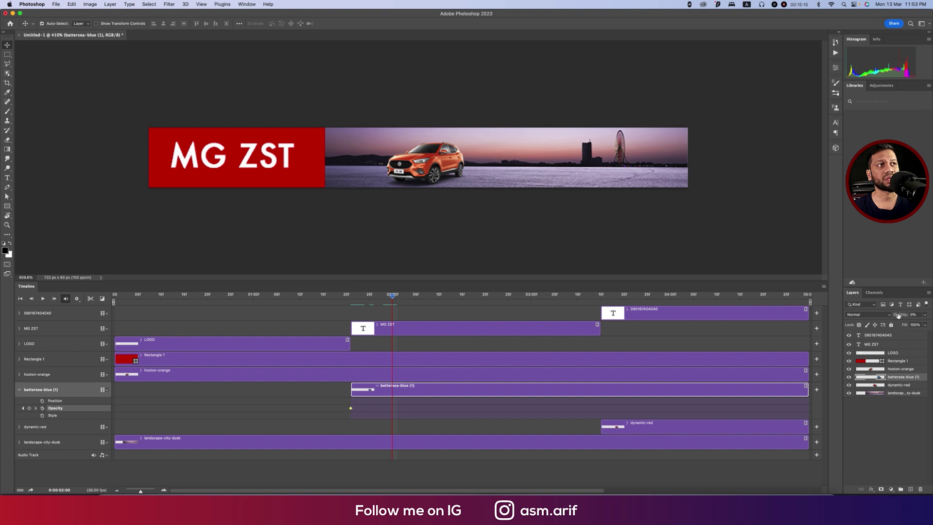
{"action": "left_click_drag", "start_coordinate": [898, 315], "coordinate": [926, 319]}
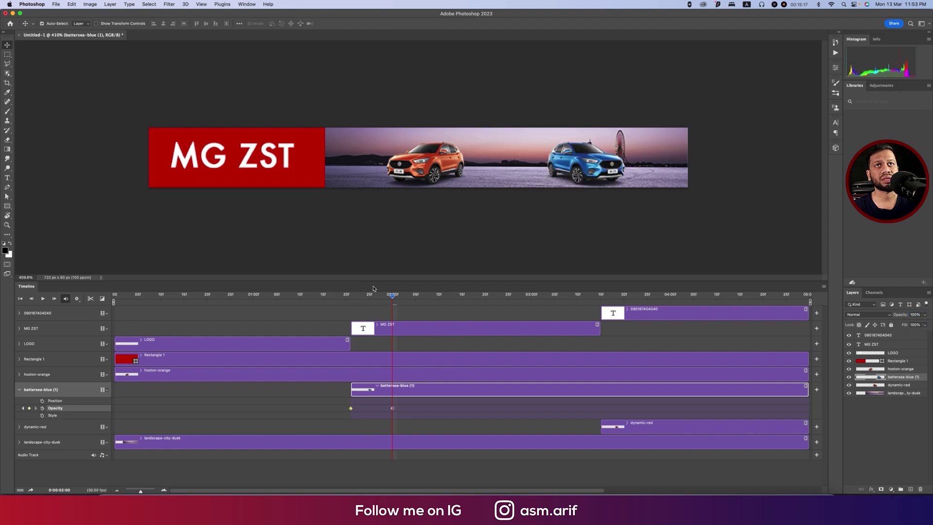
Fade the red car in from 0% at its start to 100% near 3:25, then play from the start.
{"action": "left_click_drag", "start_coordinate": [392, 296], "coordinate": [601, 315]}
{"action": "left_click", "coordinate": [626, 429]}
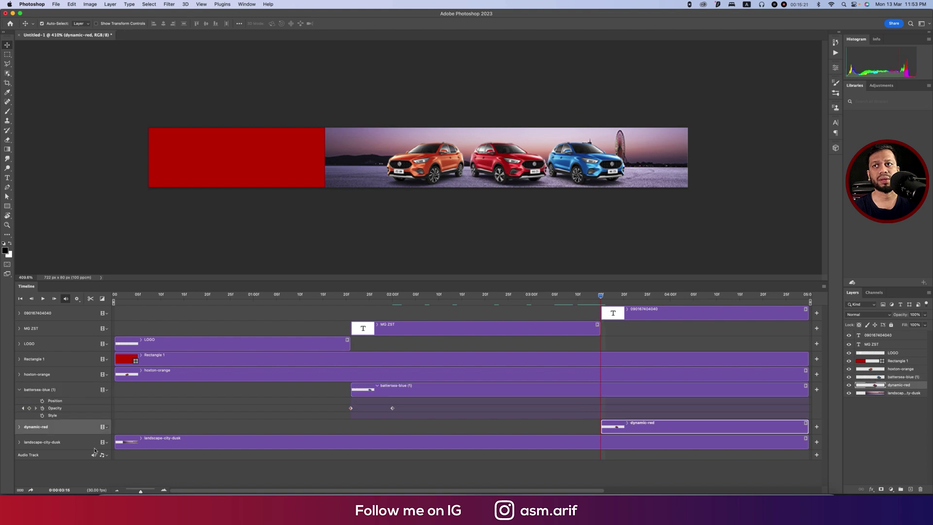
{"action": "left_click", "coordinate": [19, 391]}
{"action": "left_click", "coordinate": [20, 405]}
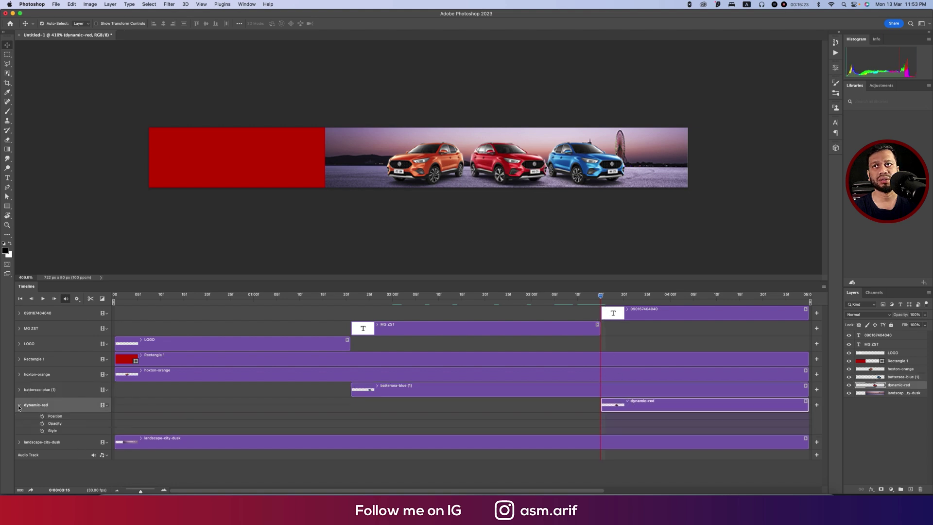
{"action": "left_click", "coordinate": [42, 424]}
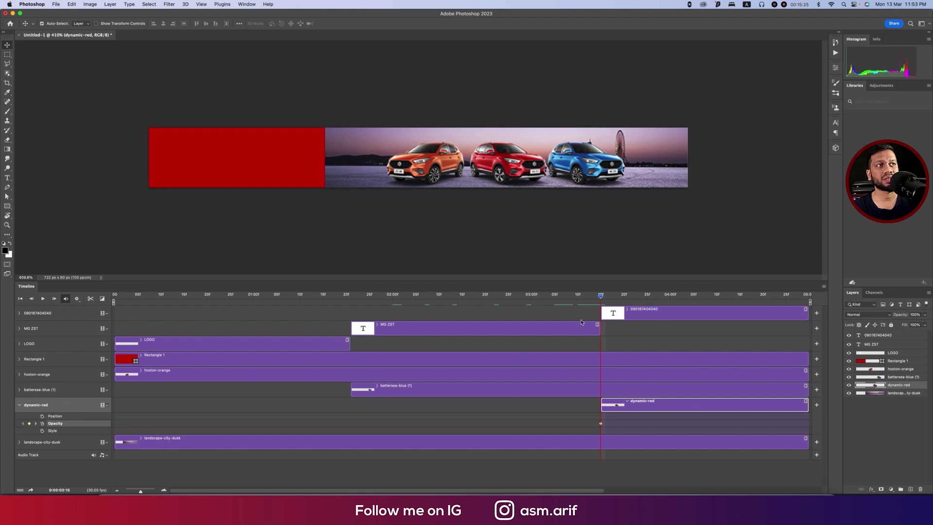
{"action": "left_click_drag", "start_coordinate": [903, 315], "coordinate": [826, 317]}
{"action": "left_click", "coordinate": [605, 298]}
{"action": "left_click_drag", "start_coordinate": [615, 299], "coordinate": [648, 301]}
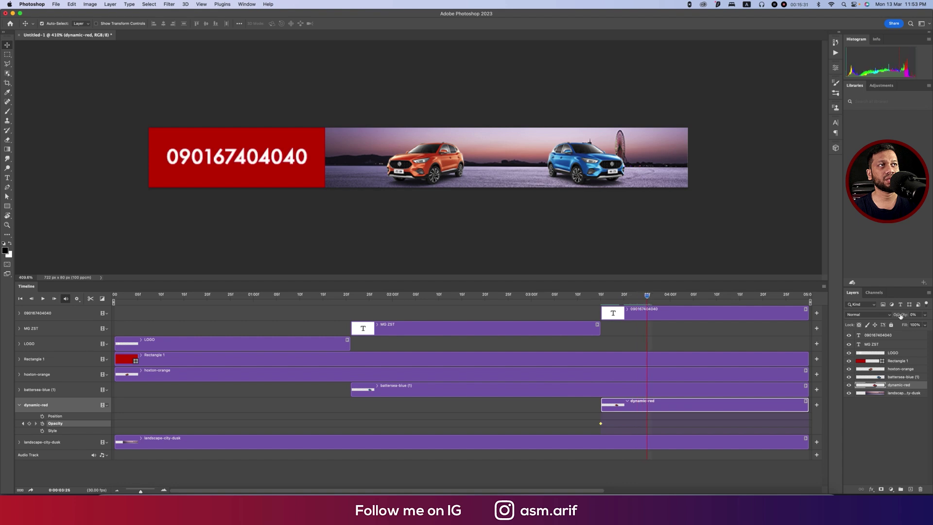
{"action": "left_click_drag", "start_coordinate": [901, 315], "coordinate": [928, 315]}
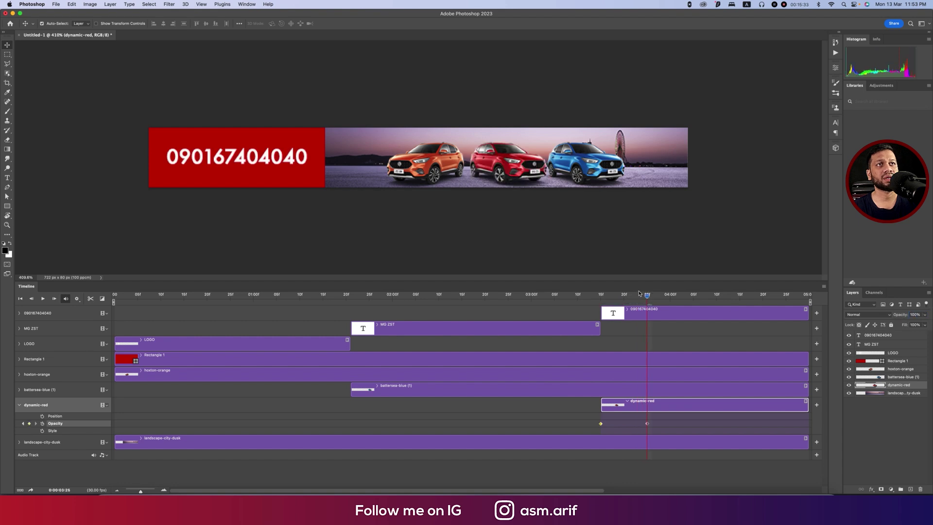
{"action": "left_click", "coordinate": [19, 299]}
{"action": "left_click", "coordinate": [42, 298]}
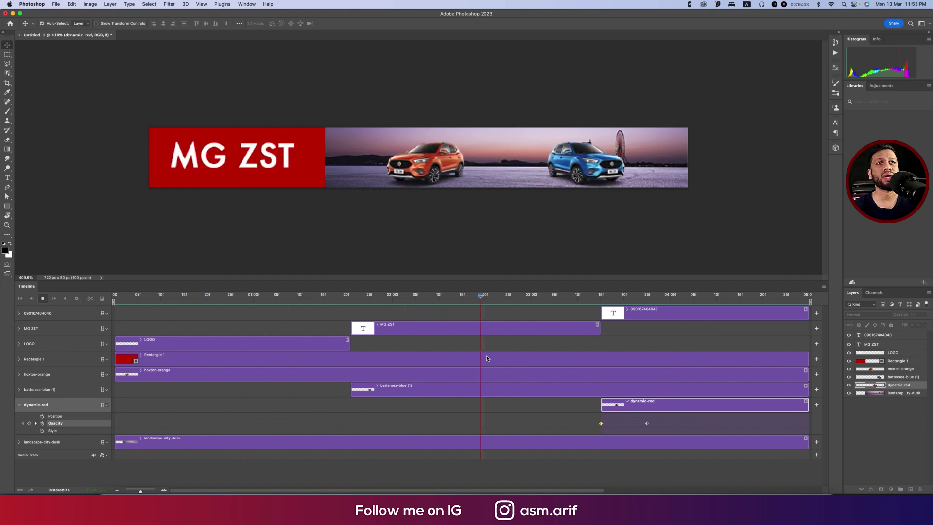
Stop the animation playback and preview the banner from Save for Web in the browser.
{"action": "key", "text": "space"}
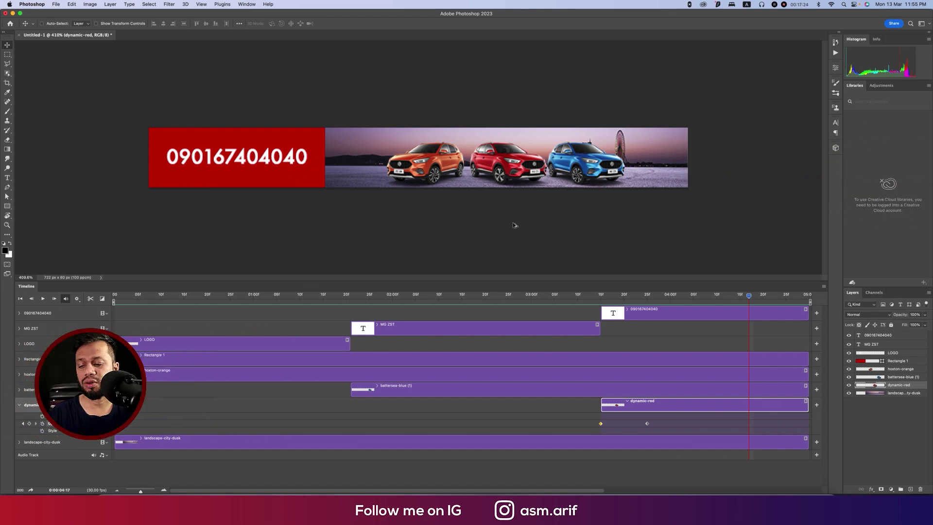
{"action": "key", "text": "super+alt+shift+s"}
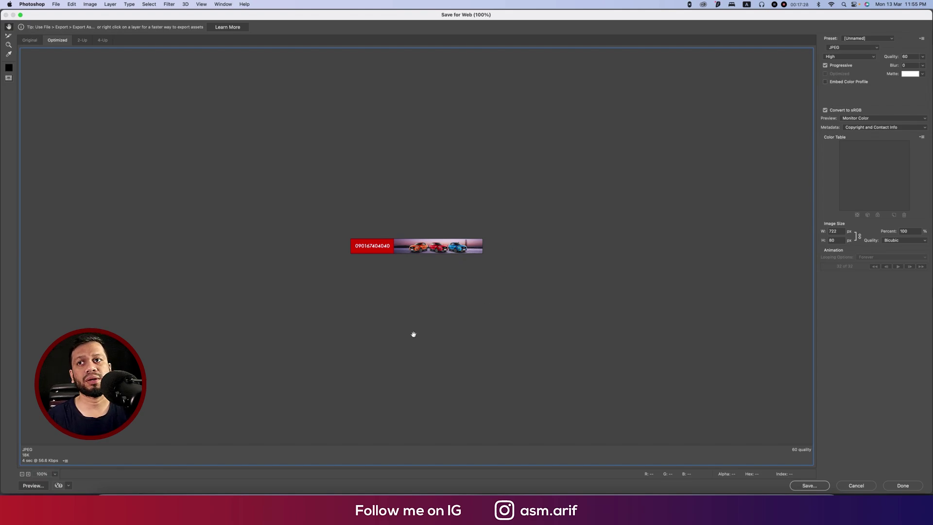
{"action": "left_click", "coordinate": [38, 487]}
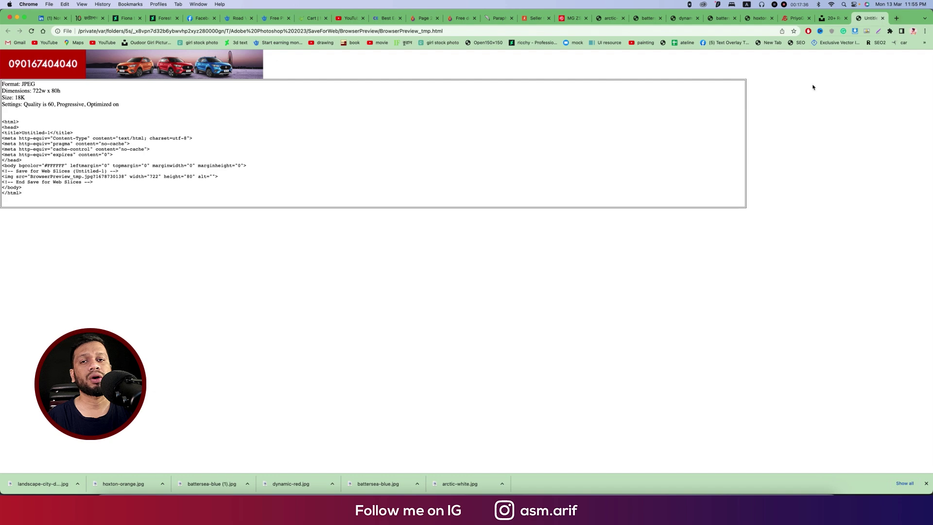
Close the Chrome preview and return to Photoshop's Save for Web window.
{"action": "left_click", "coordinate": [883, 18]}
{"action": "mouse_move", "coordinate": [405, 490]}
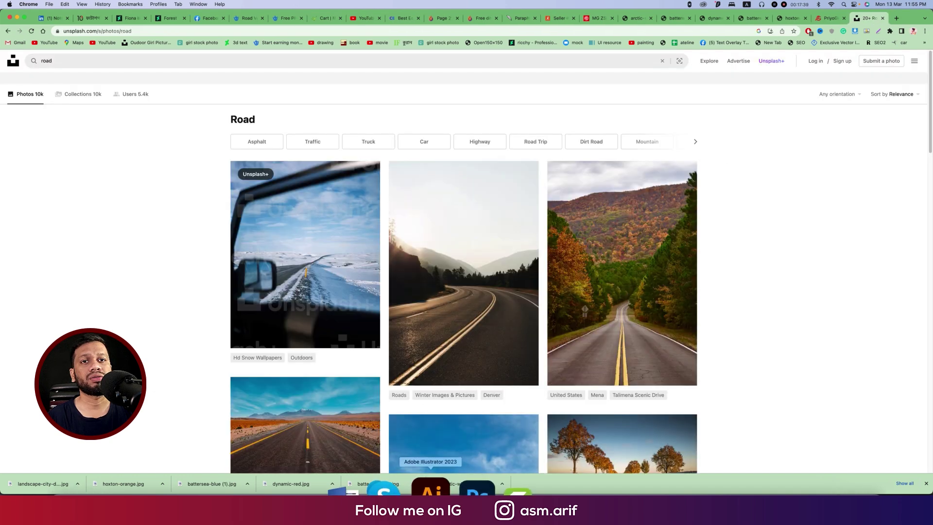
{"action": "left_click", "coordinate": [438, 490]}
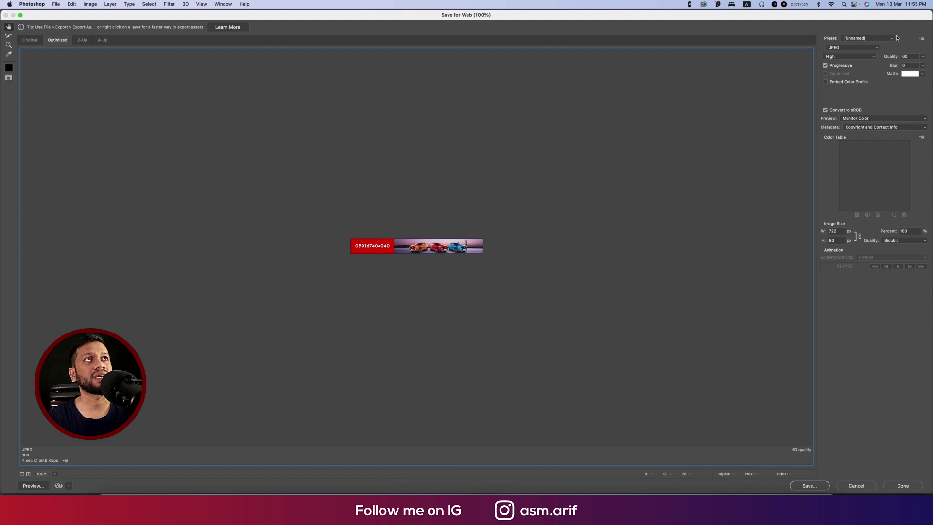
Switch the export format to GIF and zoom the preview to 300%.
{"action": "left_click", "coordinate": [878, 49]}
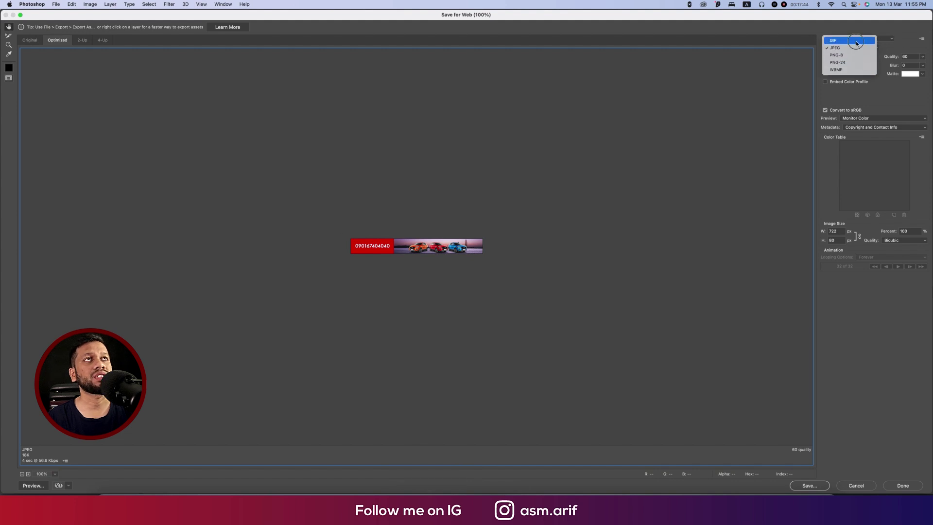
{"action": "left_click", "coordinate": [857, 44]}
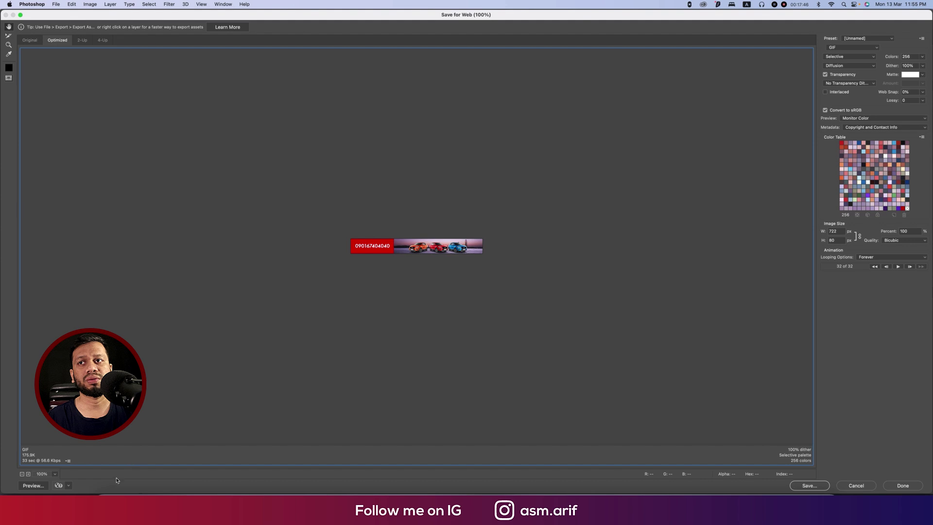
{"action": "left_click", "coordinate": [55, 475]}
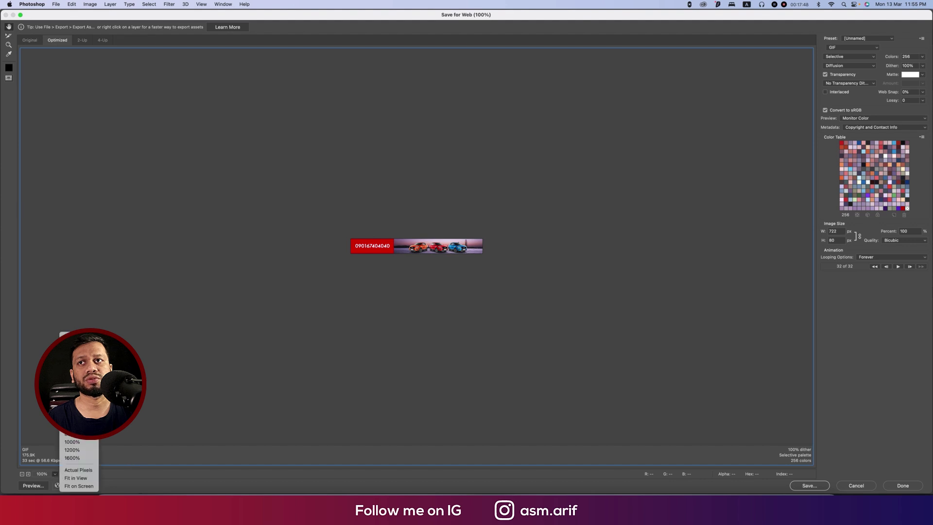
{"action": "left_click", "coordinate": [72, 394]}
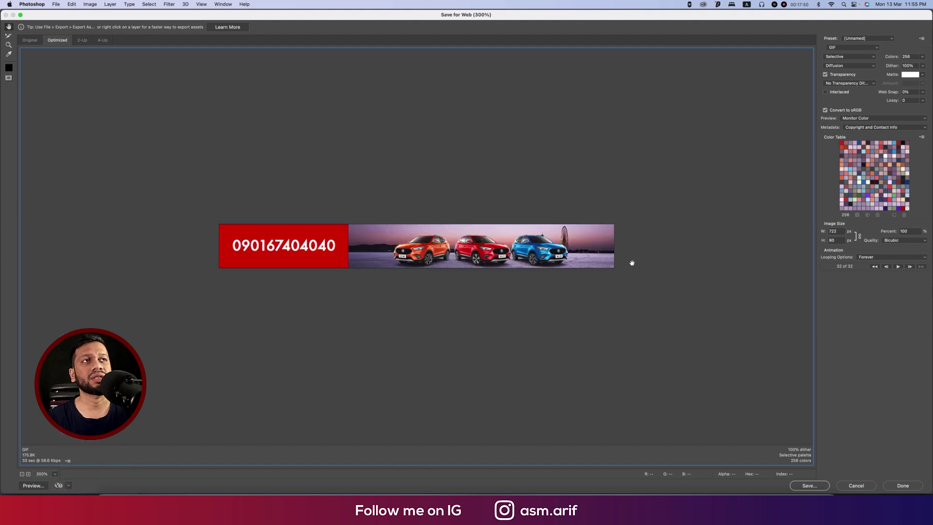
Use Selective colour reduction, No Transparency Dither, No Dither, and a 256-colour palette.
{"action": "left_click", "coordinate": [866, 58]}
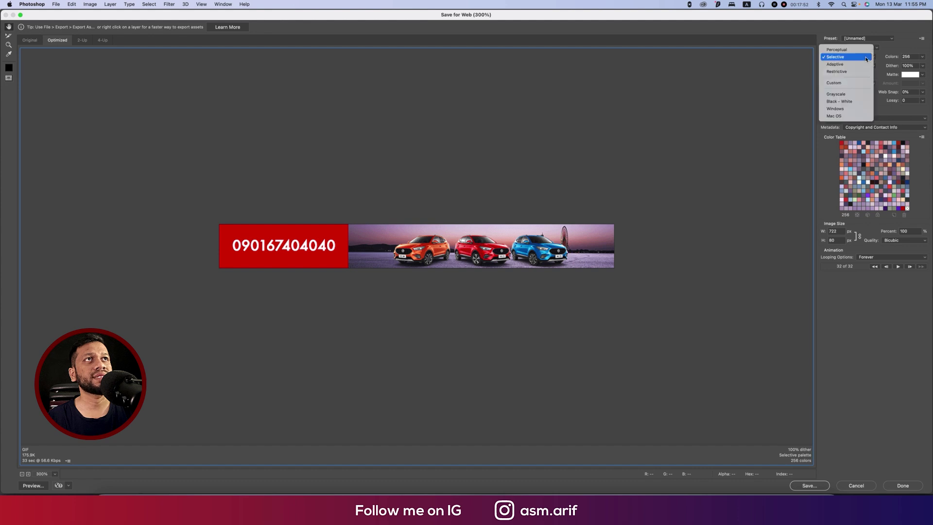
{"action": "left_click", "coordinate": [866, 58]}
{"action": "left_click", "coordinate": [869, 84]}
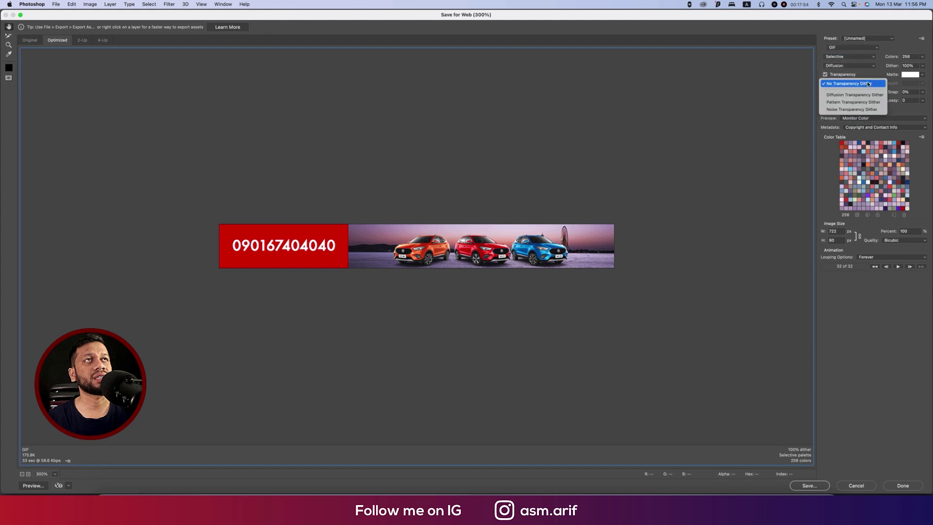
{"action": "left_click", "coordinate": [864, 83]}
{"action": "left_click", "coordinate": [863, 67]}
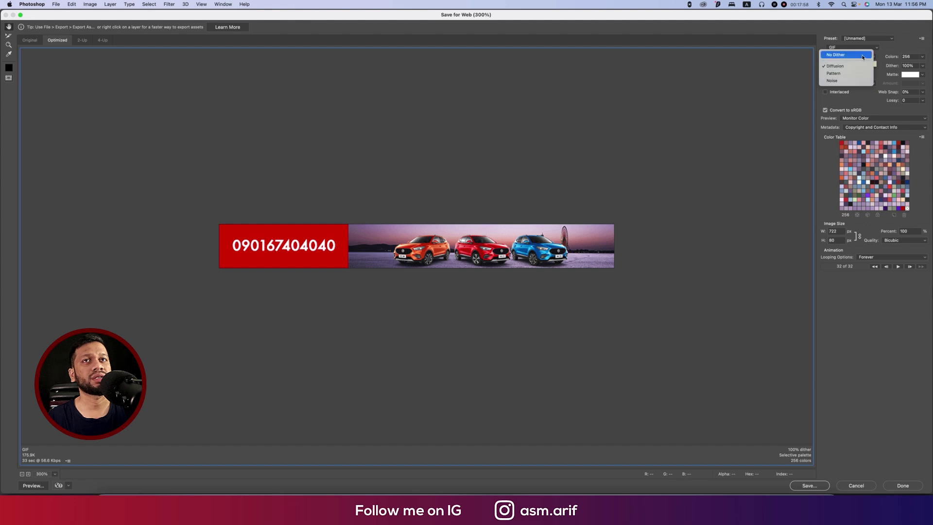
{"action": "left_click", "coordinate": [863, 56]}
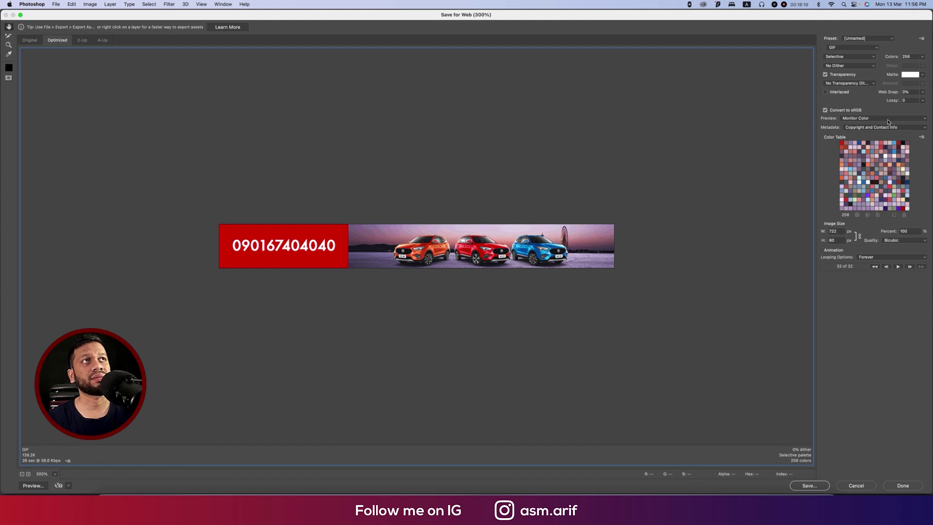
{"action": "left_click", "coordinate": [922, 57]}
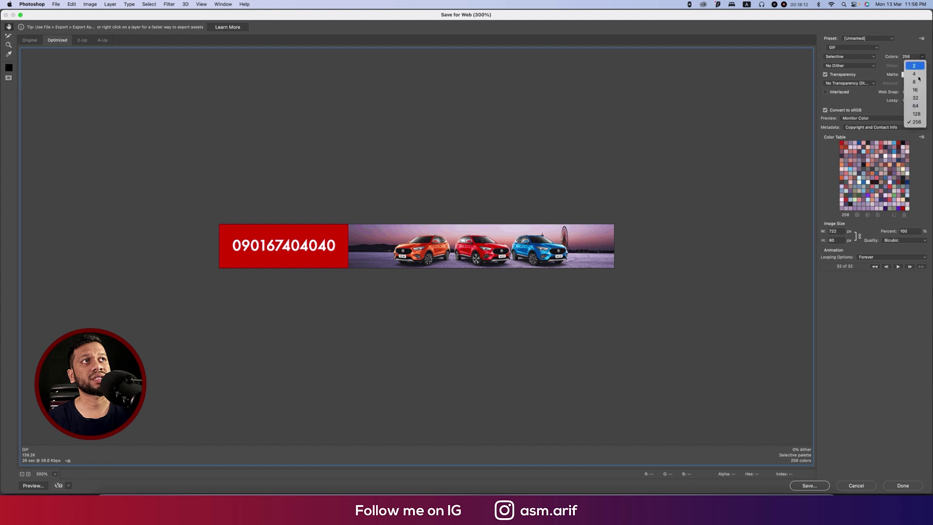
{"action": "left_click", "coordinate": [905, 116]}
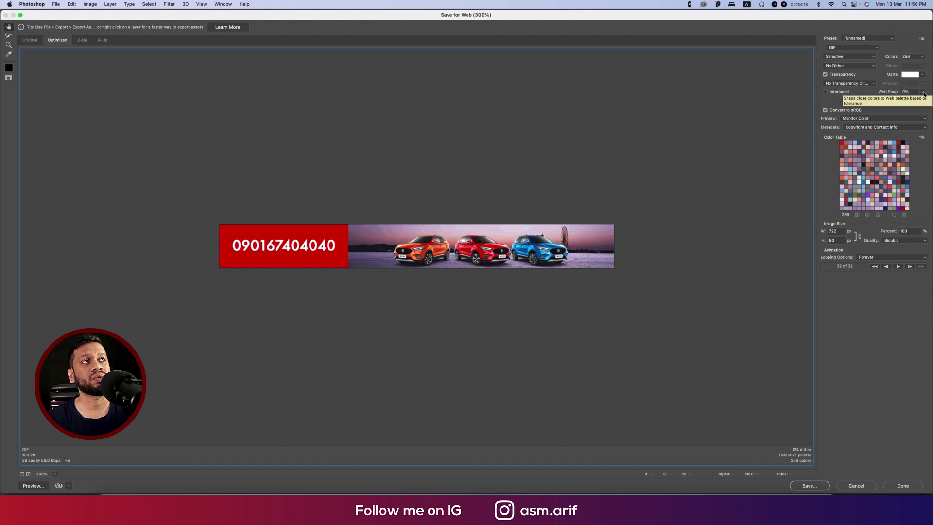
Try Web Snap at 100% (54 colours), then set it back to 0%.
{"action": "left_click", "coordinate": [924, 92]}
{"action": "left_click_drag", "start_coordinate": [886, 101], "coordinate": [927, 105]}
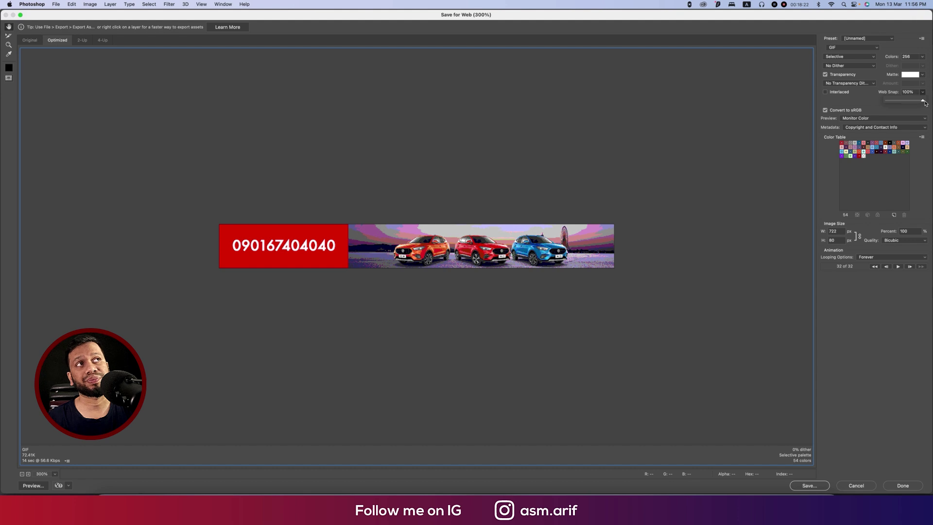
{"action": "left_click_drag", "start_coordinate": [925, 104], "coordinate": [878, 102]}
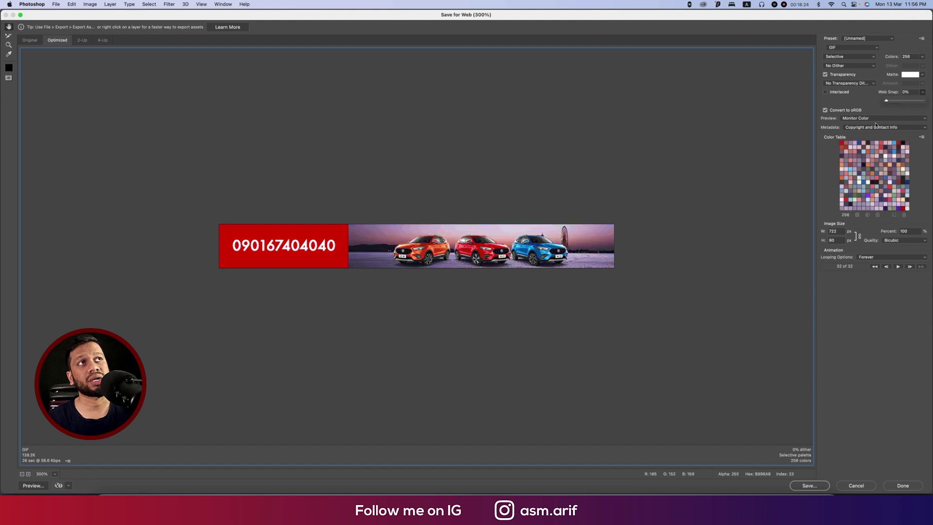
{"action": "left_click", "coordinate": [911, 92]}
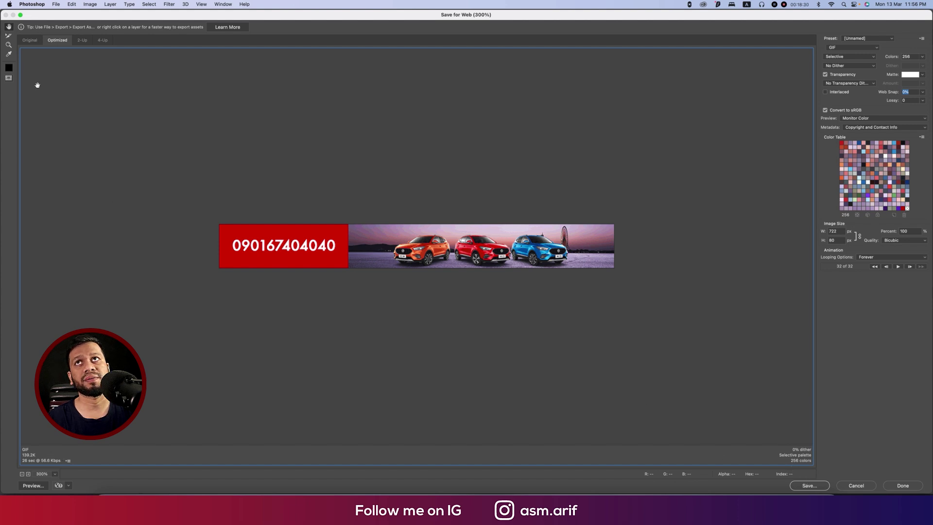
{"action": "mouse_move", "coordinate": [780, 450]}
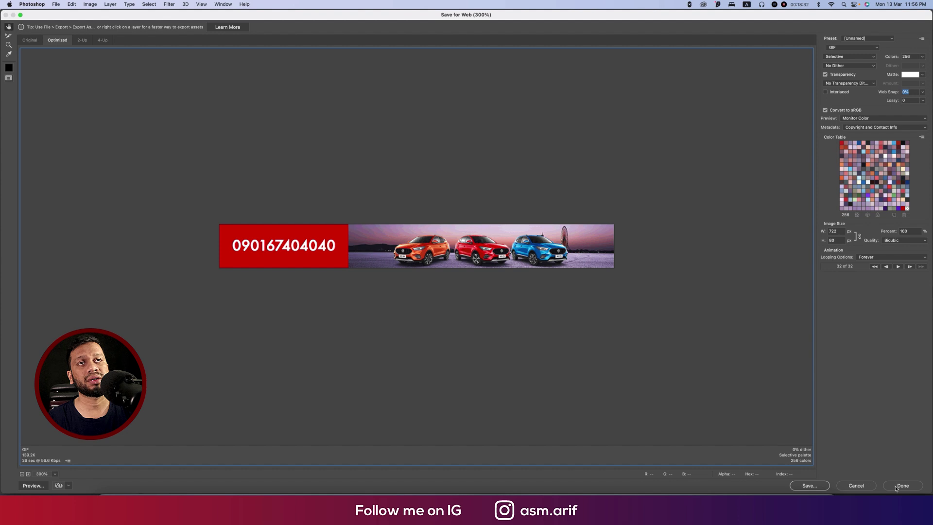
Save the optimized GIF as MG-cAR.gif in TUTORIAL ENG 2021 > GIF For web advert.
{"action": "left_click", "coordinate": [803, 488]}
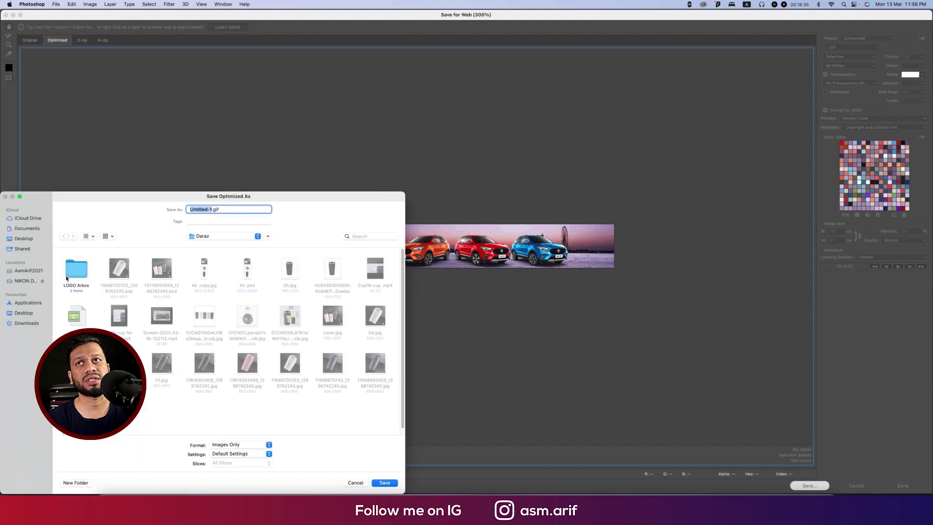
{"action": "left_click", "coordinate": [34, 271]}
{"action": "double_click", "coordinate": [73, 267]}
{"action": "double_click", "coordinate": [72, 263]}
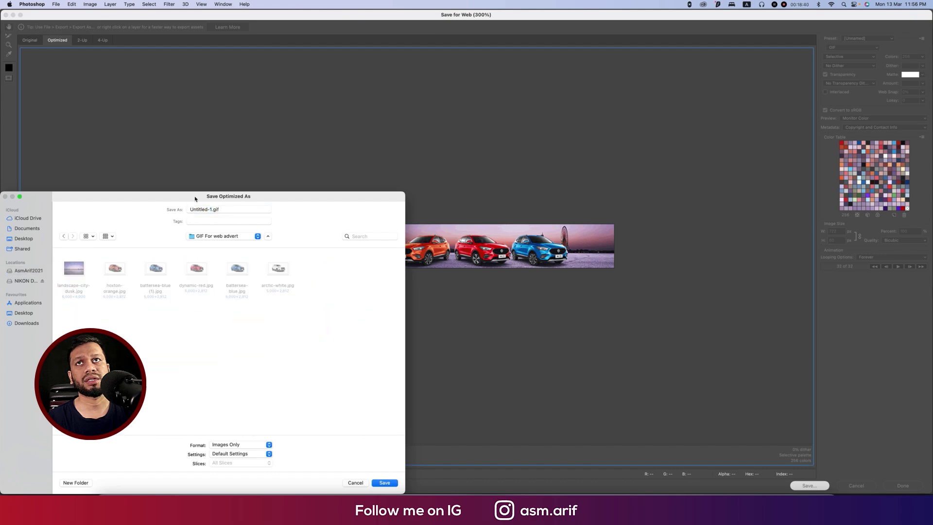
{"action": "left_click", "coordinate": [210, 209]}
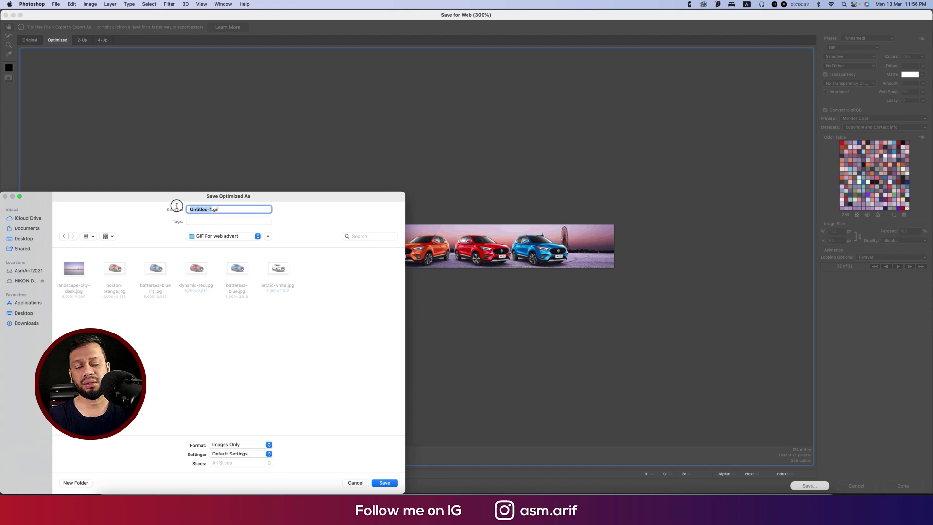
{"action": "type", "text": "MG ca"}
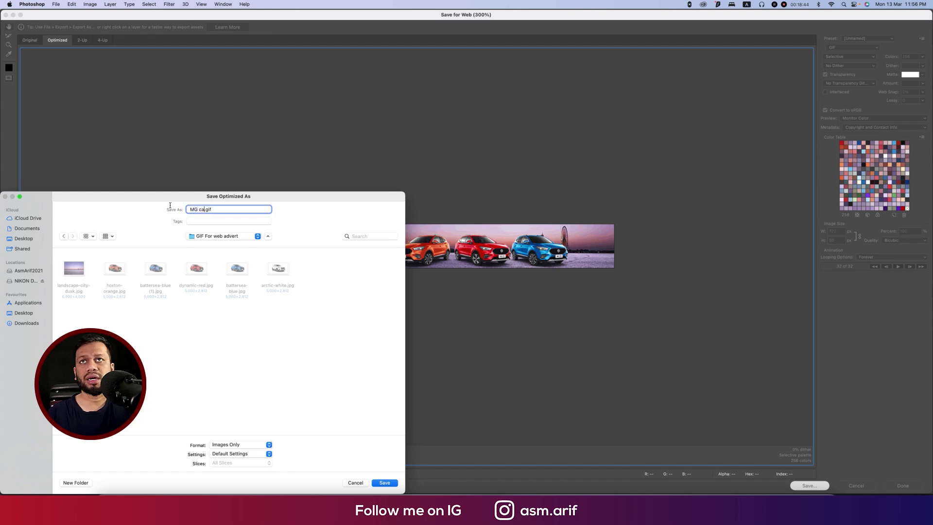
{"action": "type", "text": "ar"}
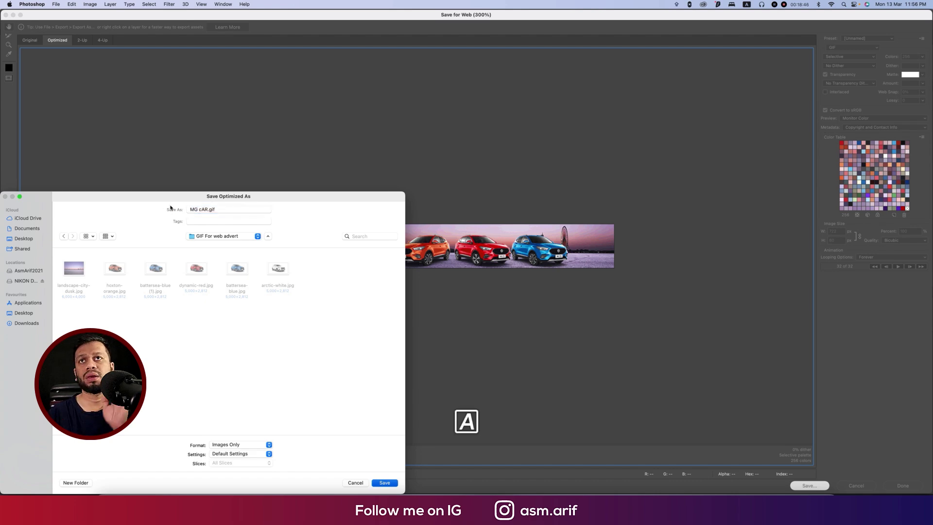
{"action": "key", "text": "Return"}
Save the Photoshop project as MG CAR.psd in the same folder.
{"action": "key", "text": "super+shift+s"}
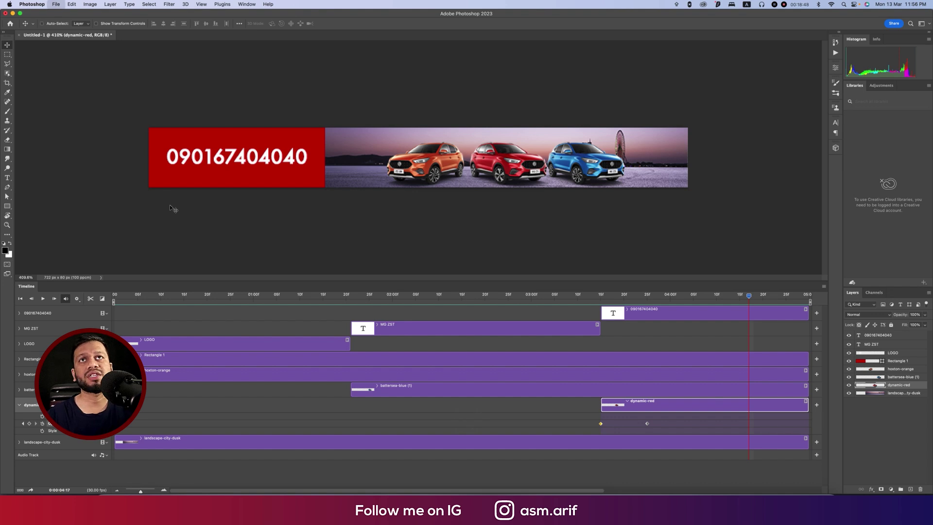
{"action": "type", "text": "MG Car"}
{"action": "key", "text": "Return"}
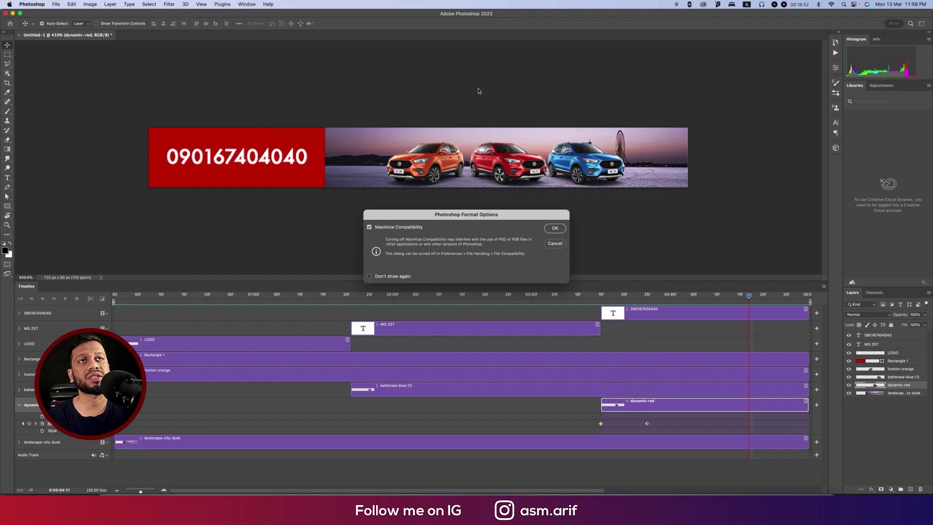
{"action": "left_click", "coordinate": [556, 228]}
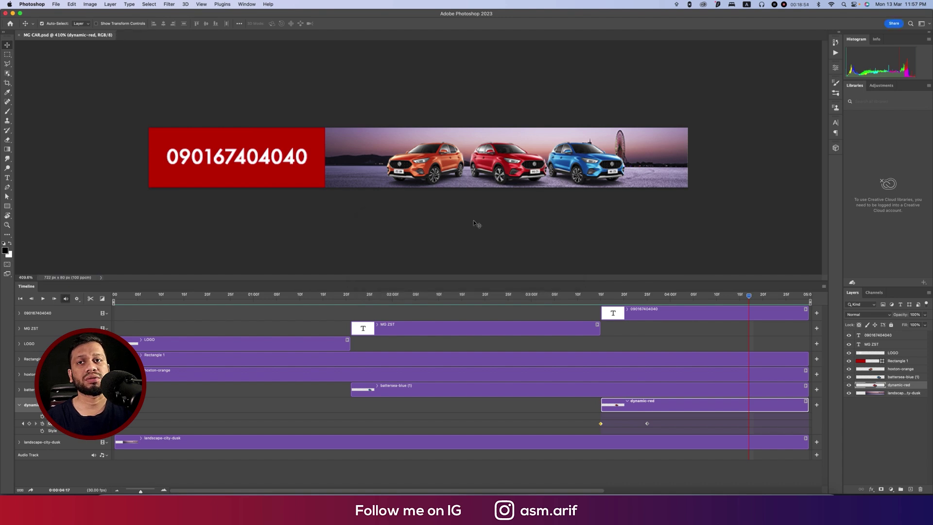
In Finder, open the GIF For web advert folder and right-click MG-cAR.gif for Open With.
{"action": "left_click", "coordinate": [102, 491]}
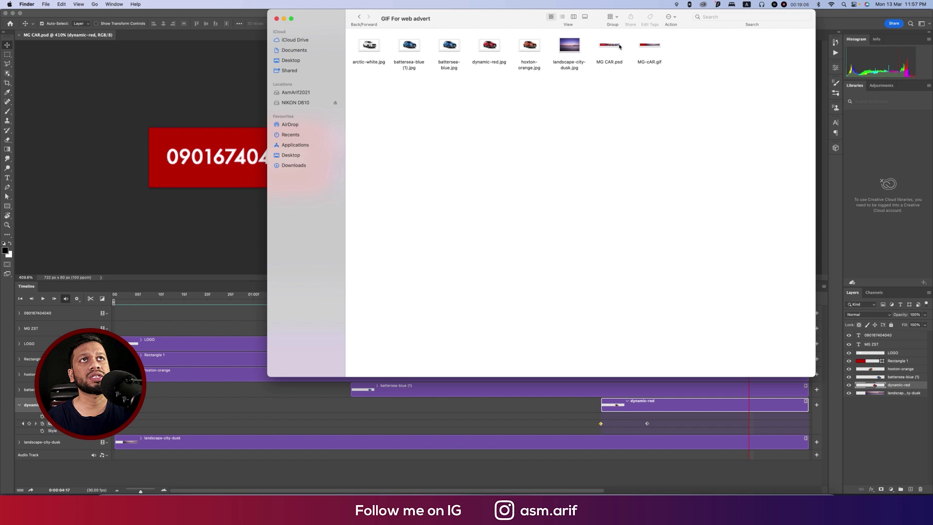
{"action": "left_click", "coordinate": [610, 44]}
{"action": "left_click", "coordinate": [651, 45]}
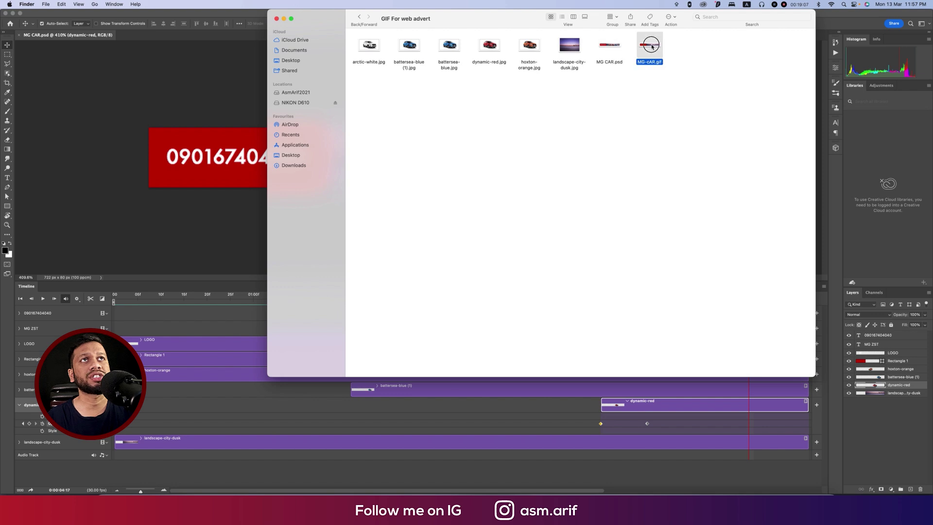
{"action": "right_click", "coordinate": [653, 46]}
{"action": "mouse_move", "coordinate": [690, 56]}
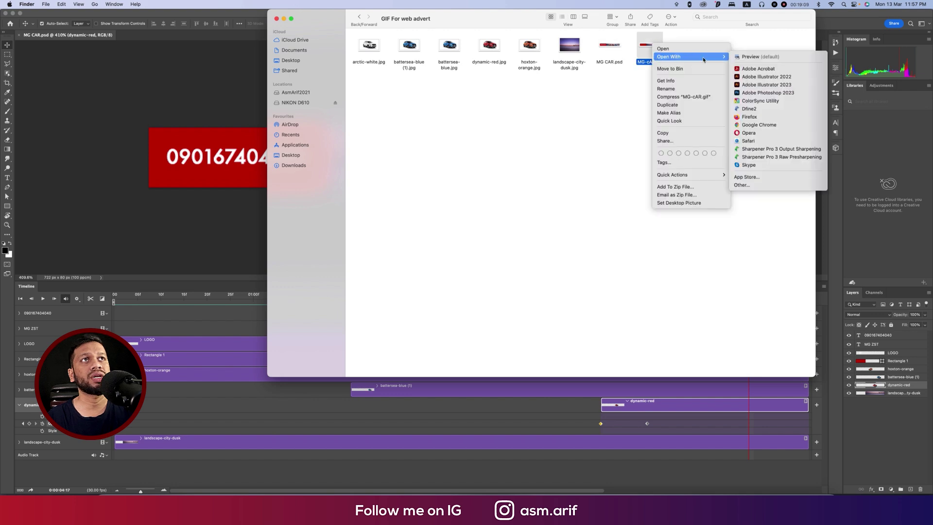
Open MG-cAR.gif in Google Chrome to check the animated banner plays.
{"action": "left_click", "coordinate": [758, 125]}
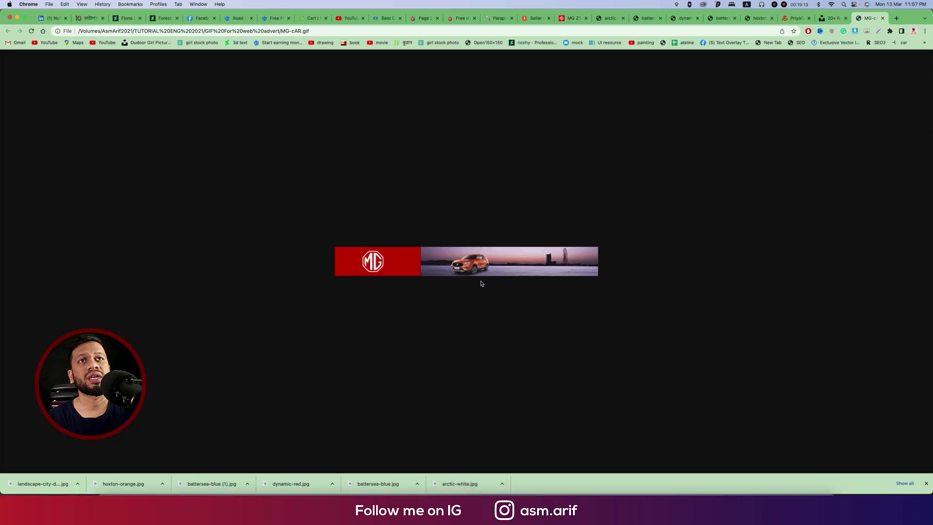